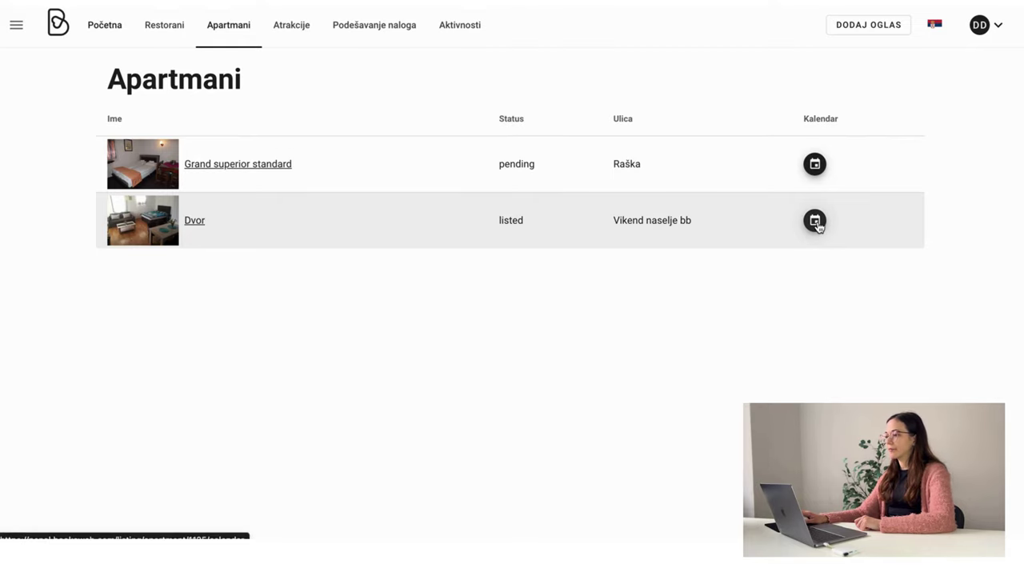
- Open the Dvor apartment's calendar from the apartment list, and again from the listing's own details page
left_click(818, 221)
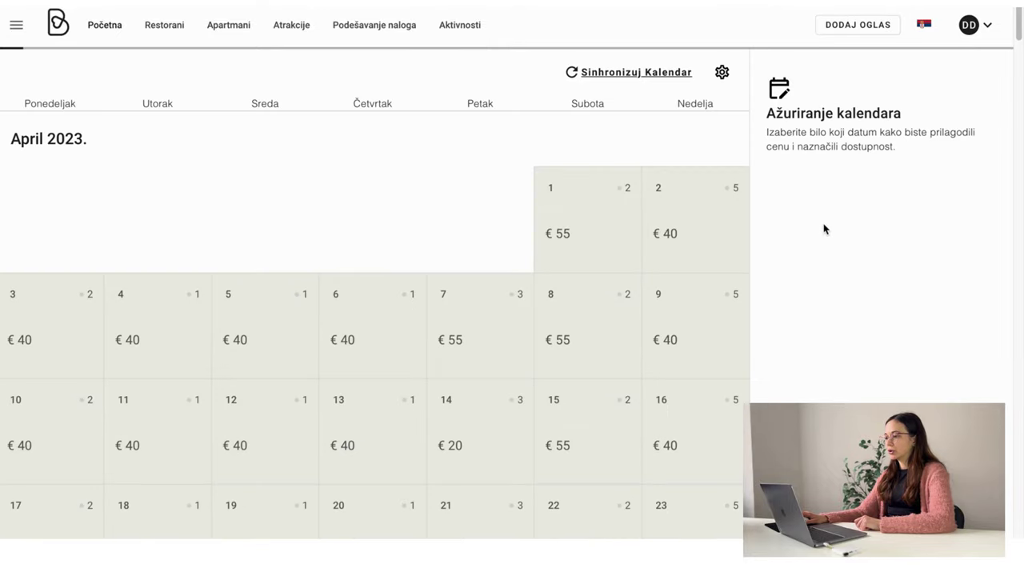
scroll(651, 200, "down", 6)
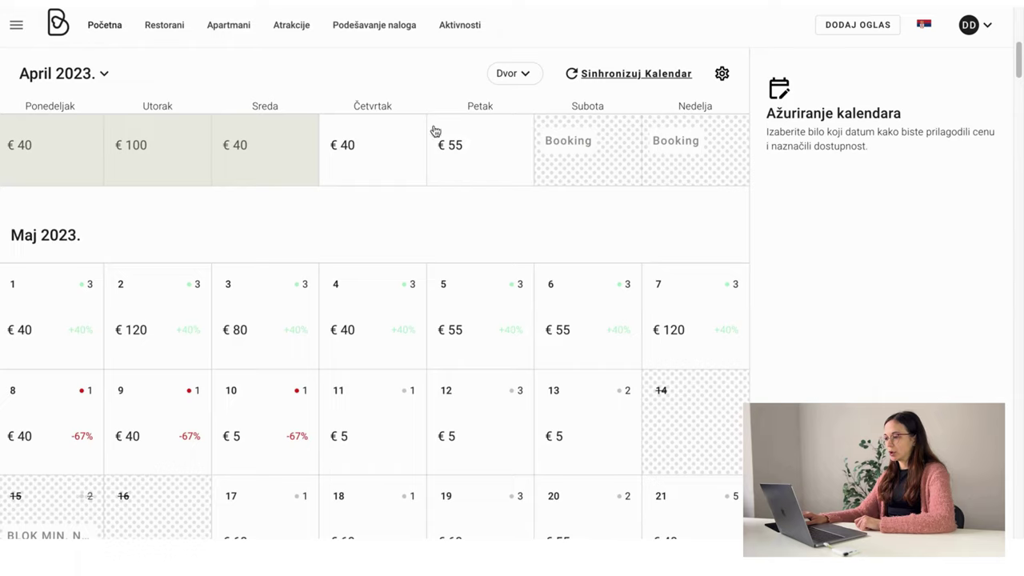
left_click(244, 36)
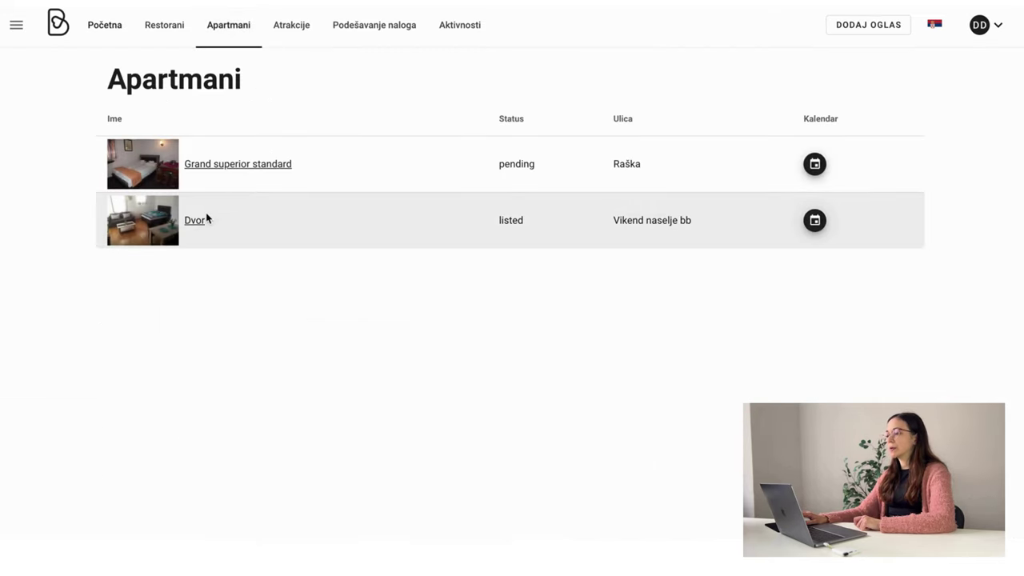
left_click(198, 221)
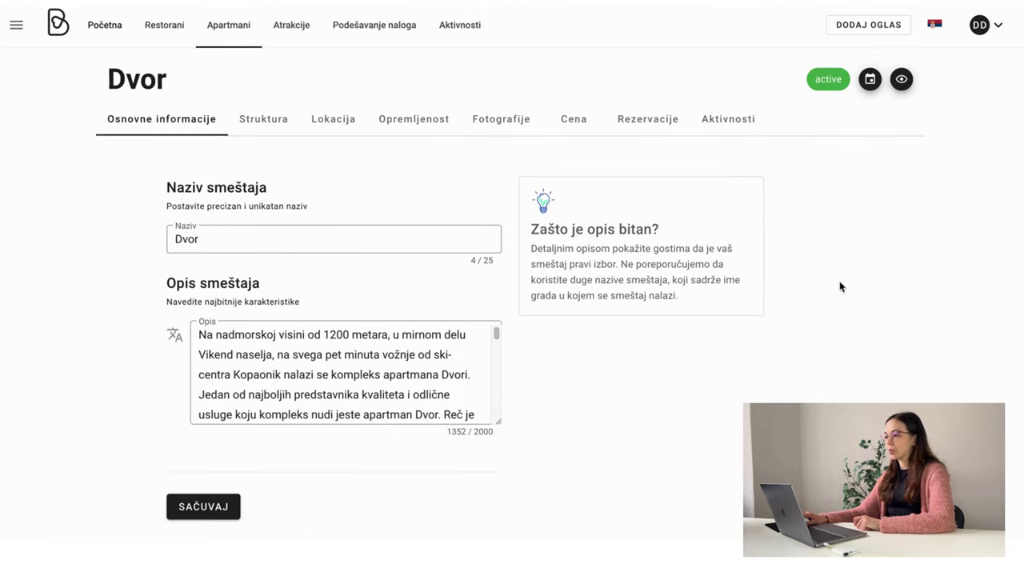
left_click(872, 101)
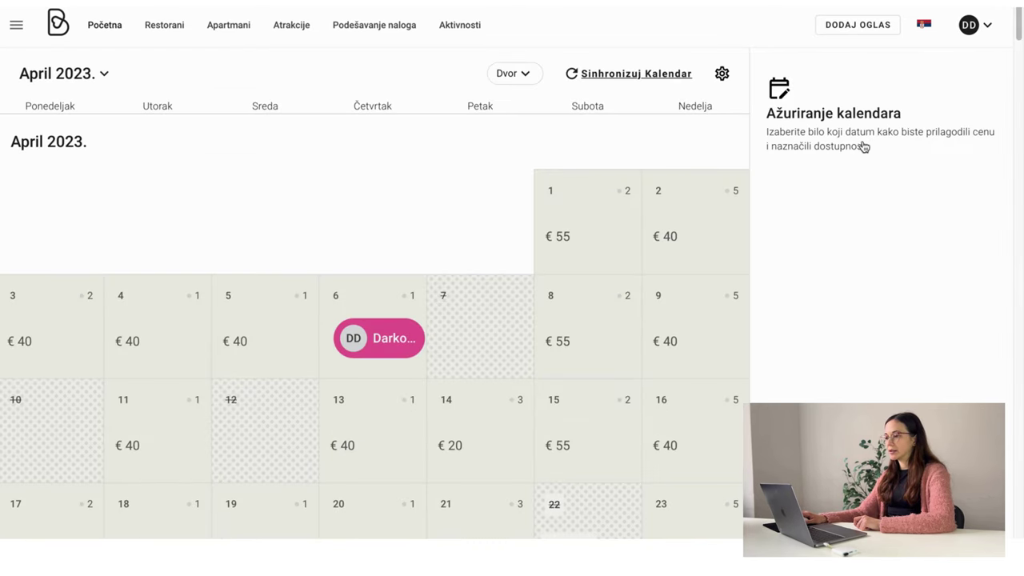
- Select 5 to 7 June 2023 in the Dvor calendar and mark those dates as unavailable
scroll(337, 211, "down", 1)
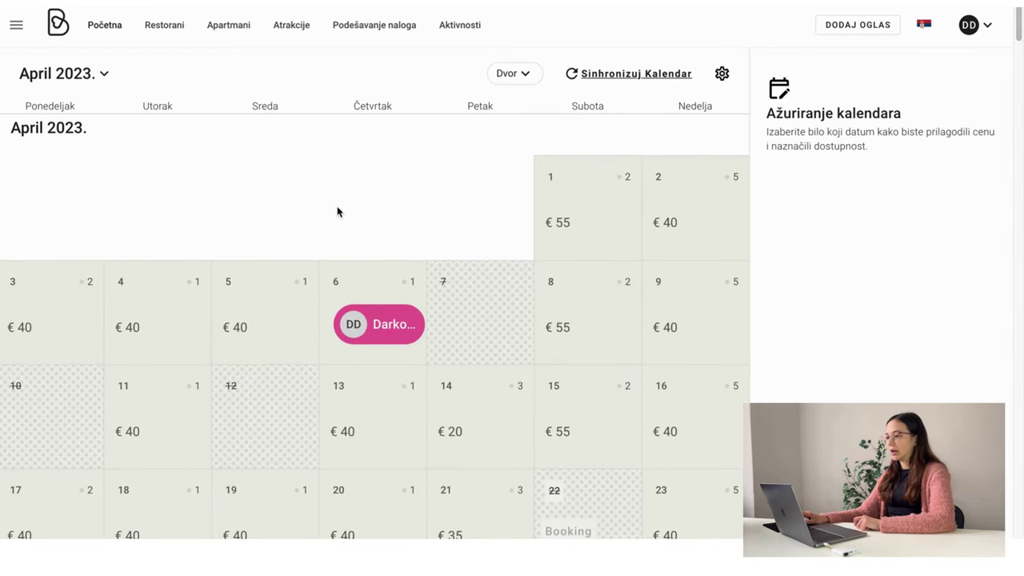
scroll(340, 211, "down", 5)
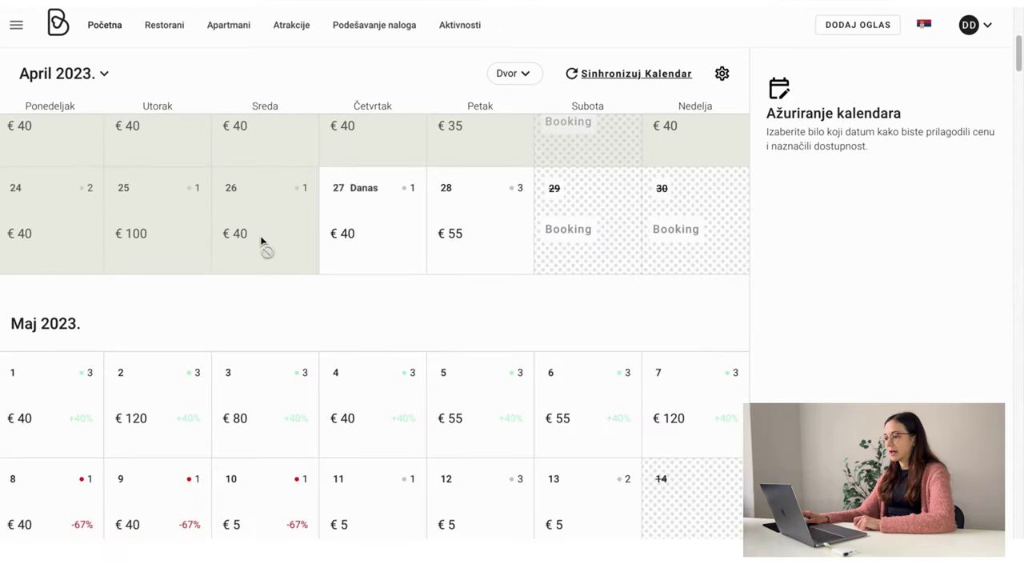
scroll(304, 264, "down", 1)
scroll(480, 324, "down", 1)
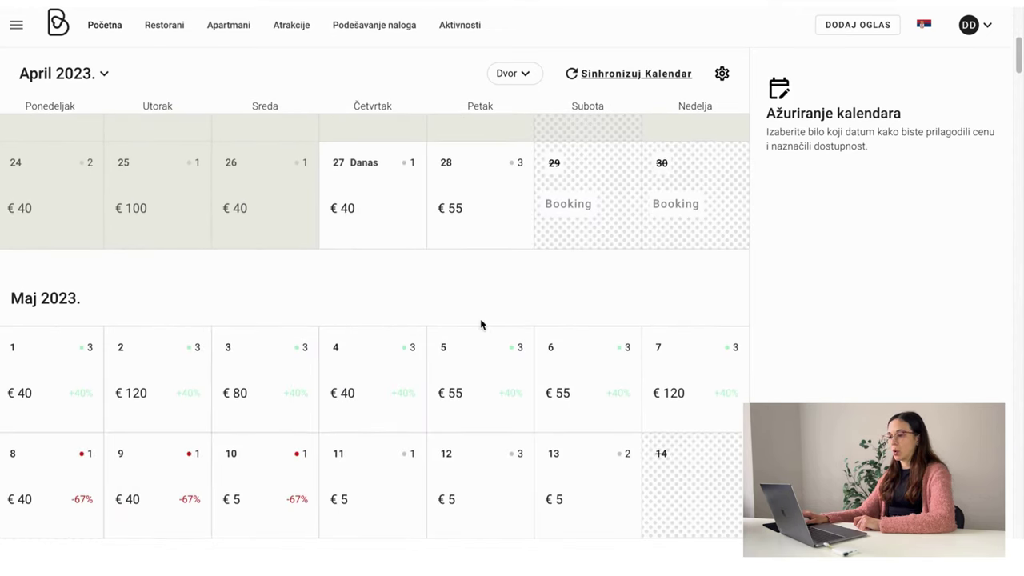
scroll(480, 324, "down", 1)
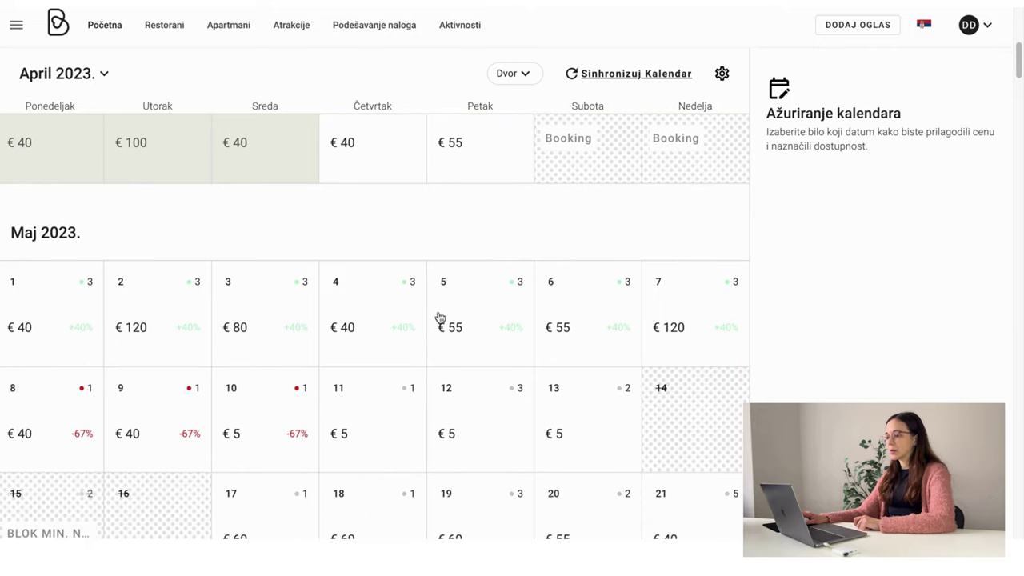
scroll(456, 312, "down", 3)
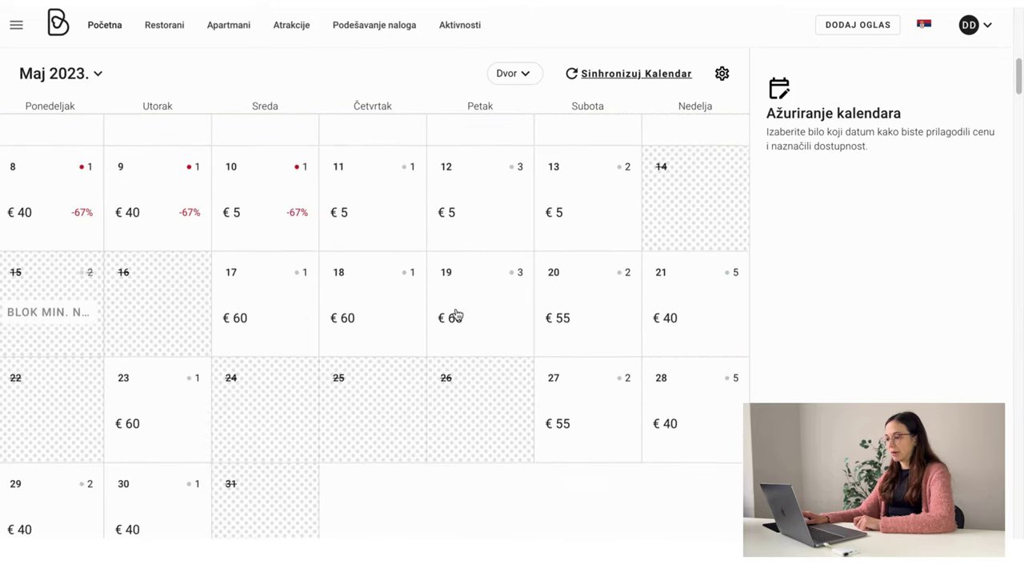
scroll(455, 313, "down", 5)
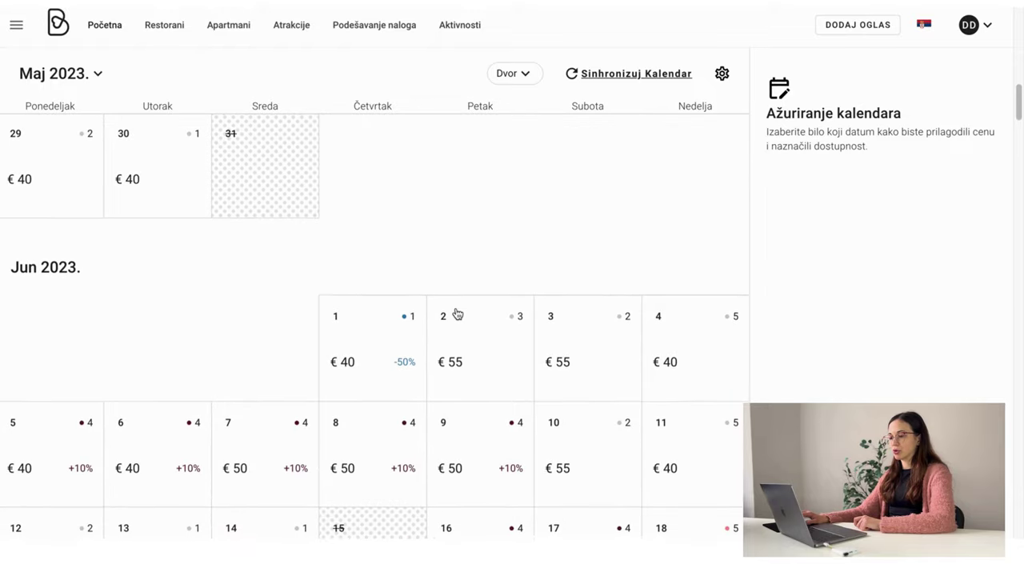
left_click(54, 443)
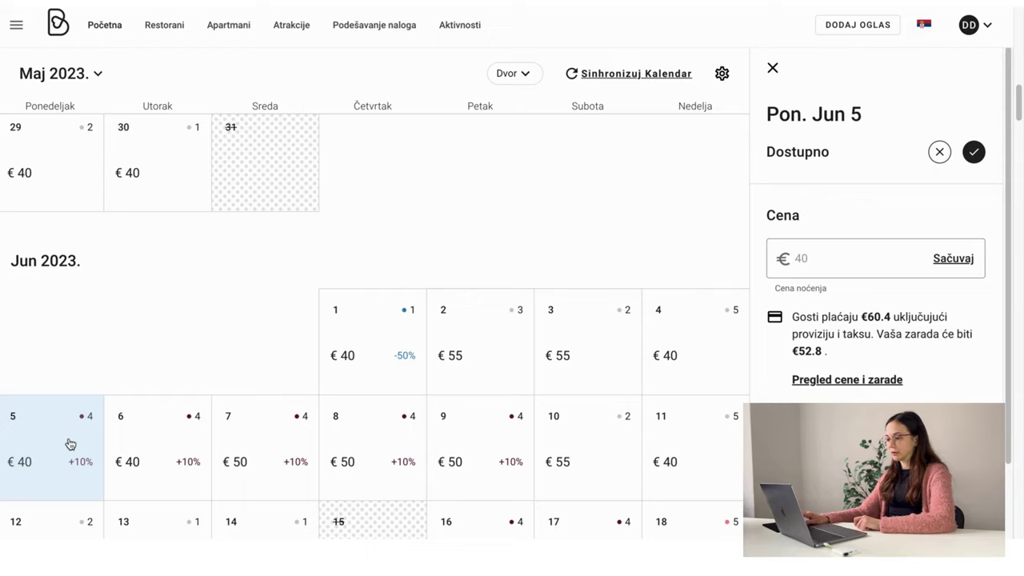
left_click_drag(70, 444, 247, 446)
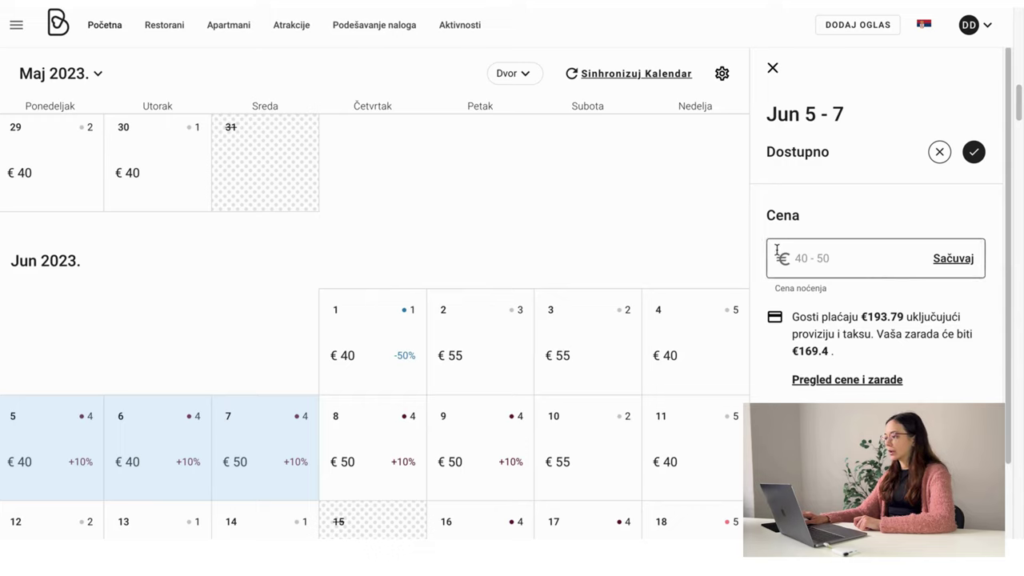
left_click(940, 152)
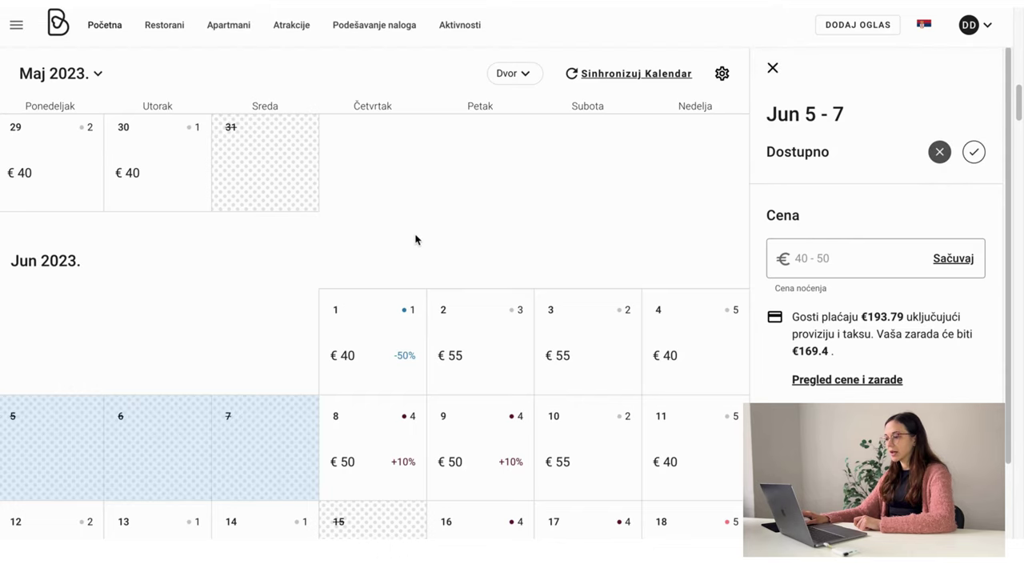
- Make the blocked dates 5 to 7 June 2023 available again
scroll(254, 265, "down", 1)
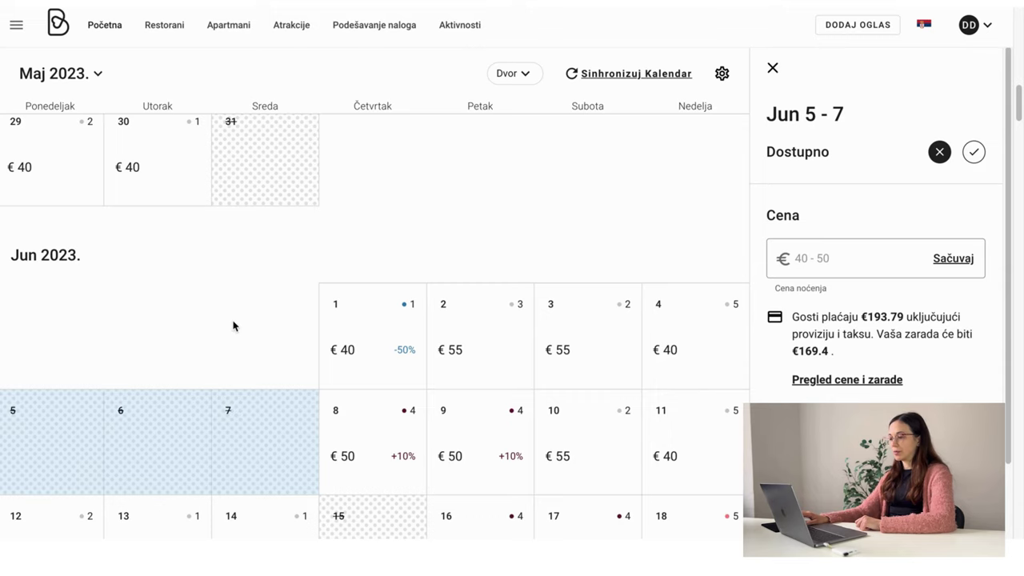
scroll(234, 326, "down", 1)
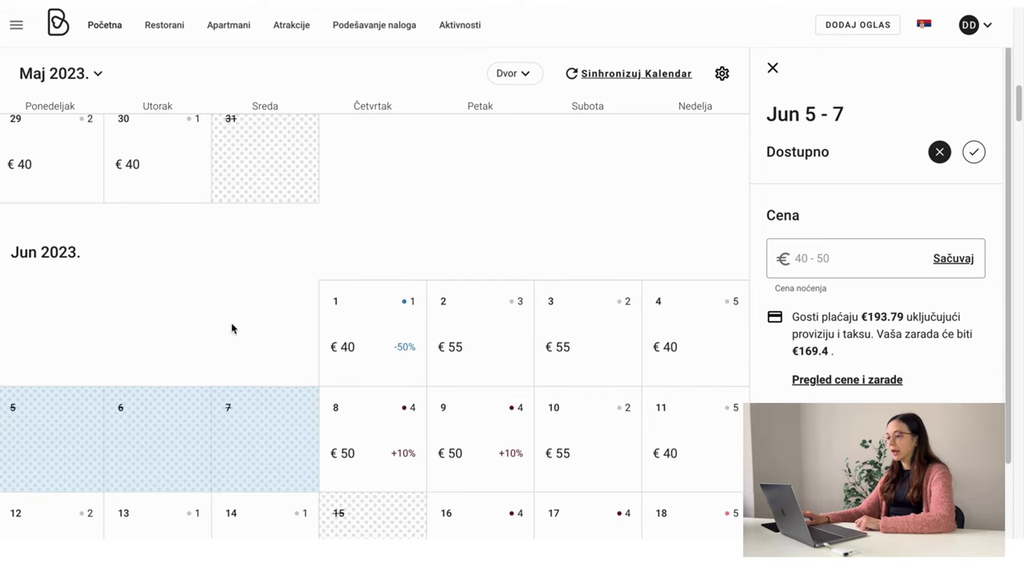
scroll(234, 327, "down", 2)
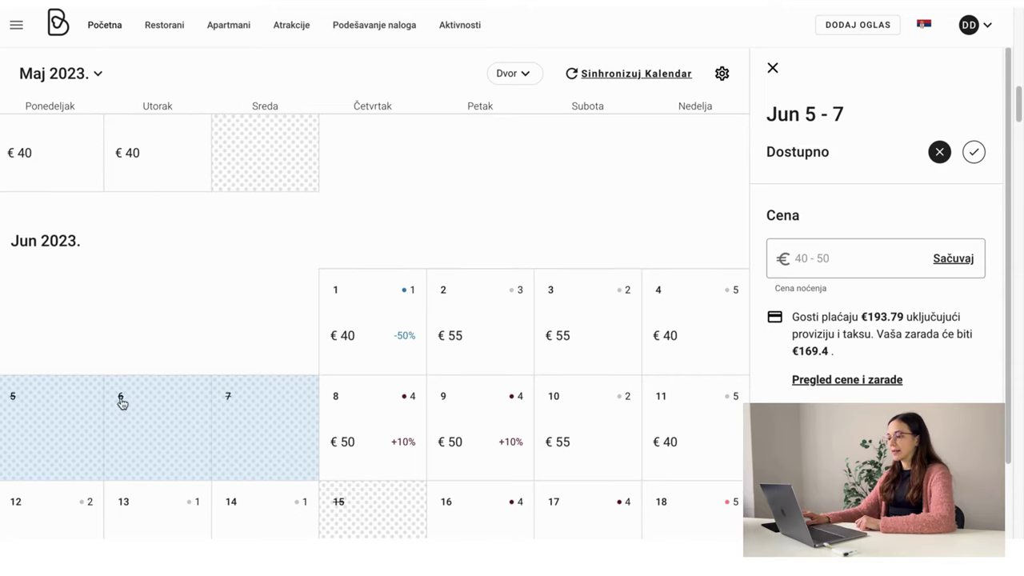
left_click(246, 419)
left_click(246, 420)
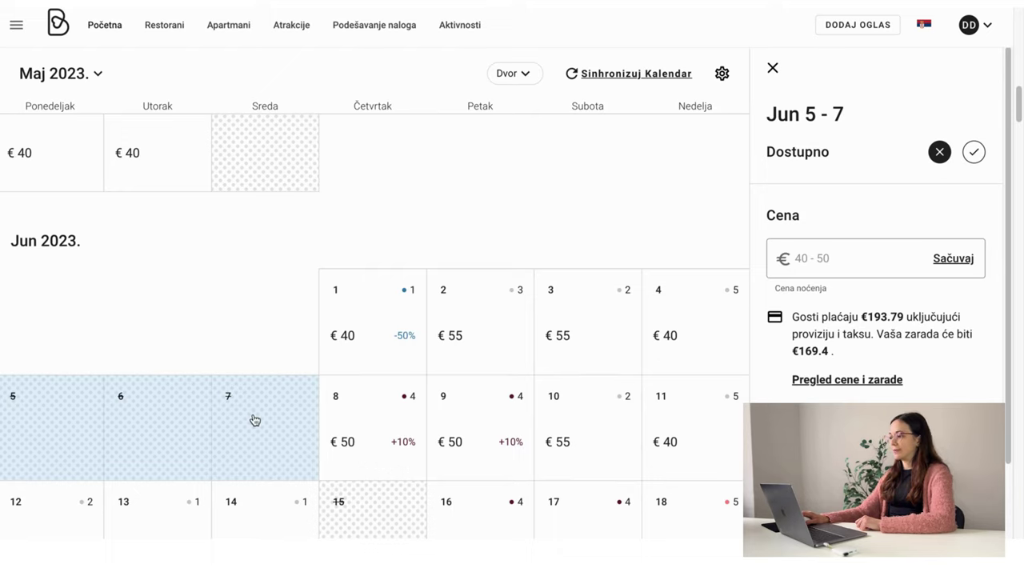
left_click(975, 153)
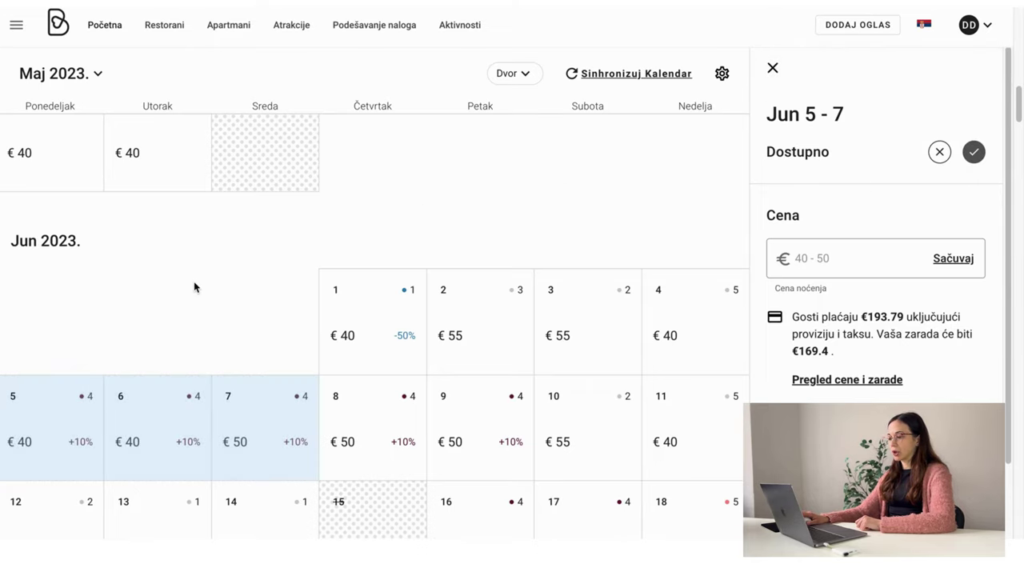
- Mark Sunday 4 June 2023 as unavailable in the Dvor calendar
scroll(192, 284, "down", 1)
scroll(194, 282, "down", 1)
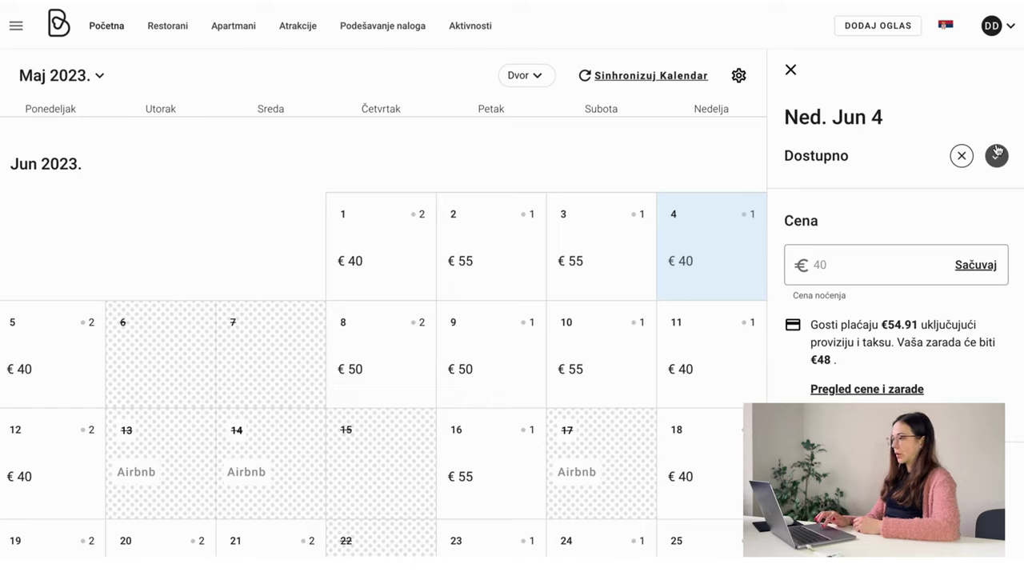
left_click(962, 155)
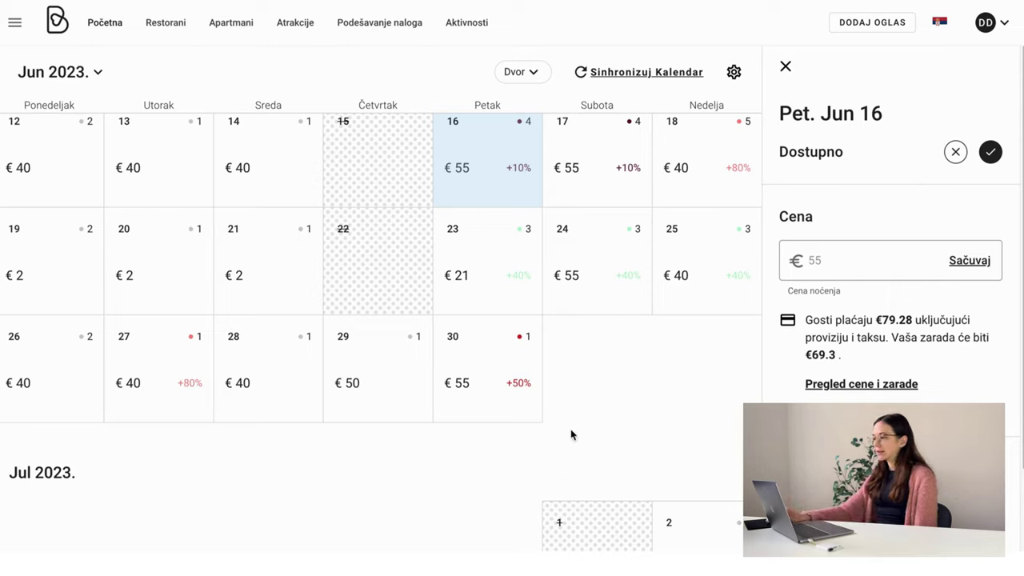
- Open the reservation settings (Podešavanja rezervacije) for Dvor and review the booking mode and minimum-stay rules per weekday
scroll(647, 350, "up", 1)
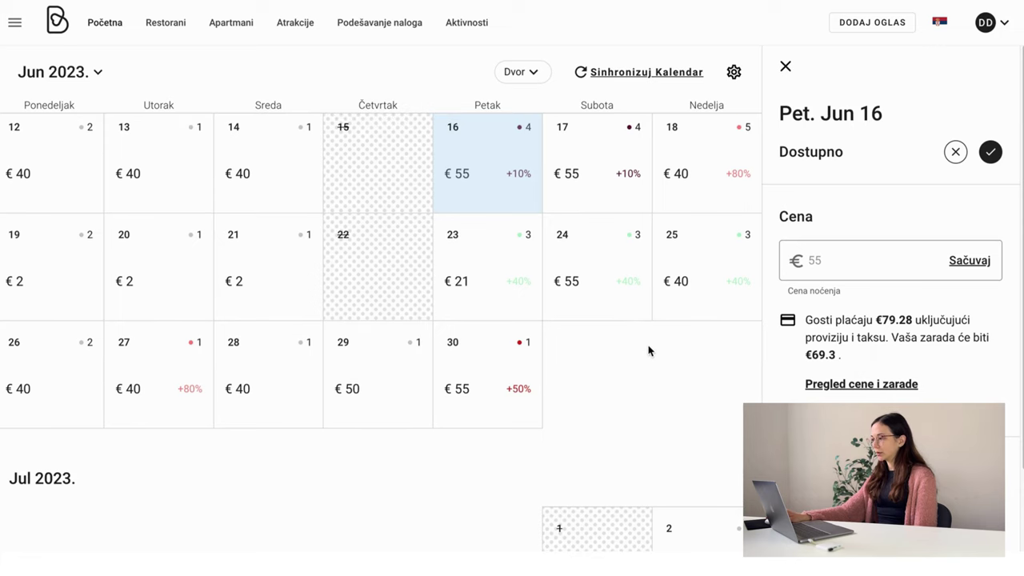
scroll(648, 349, "up", 2)
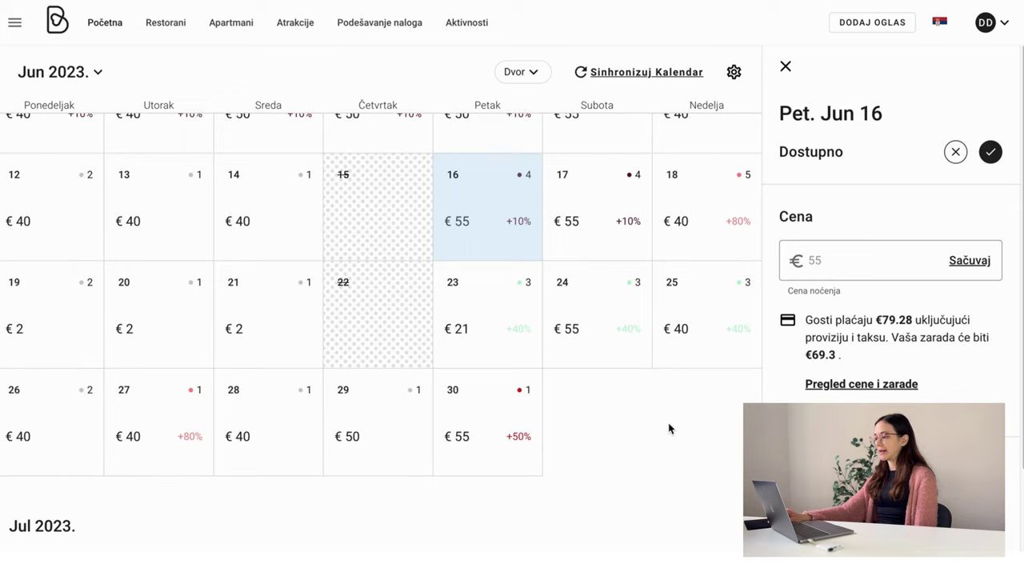
left_click(733, 73)
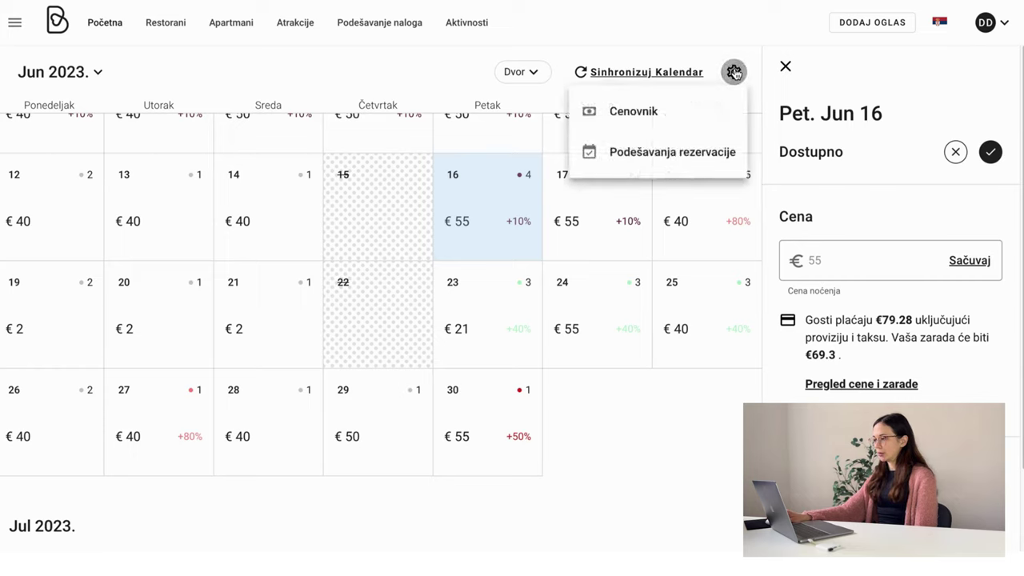
left_click(720, 161)
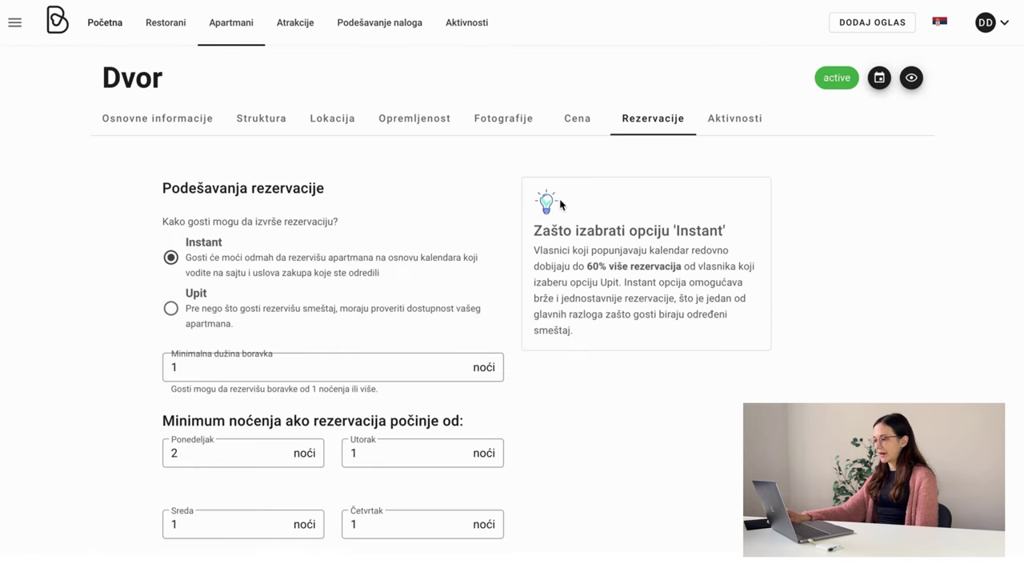
scroll(324, 215, "down", 3)
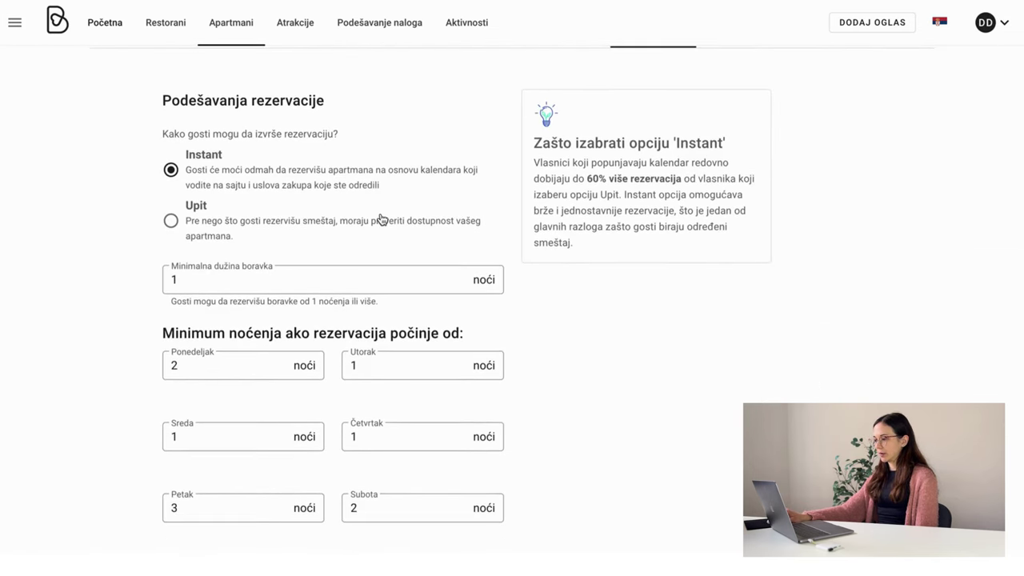
scroll(487, 249, "up", 3)
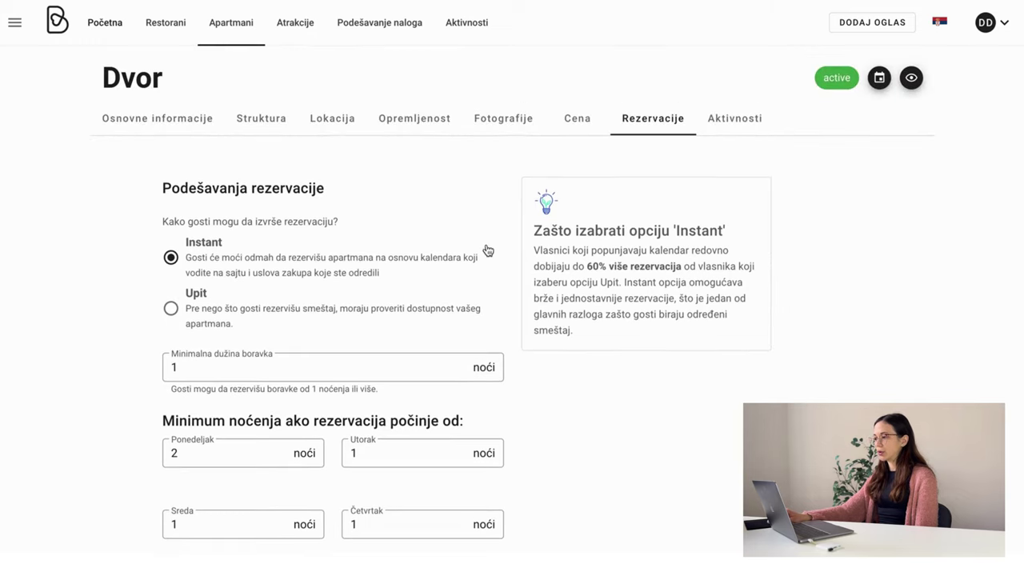
scroll(479, 228, "down", 8)
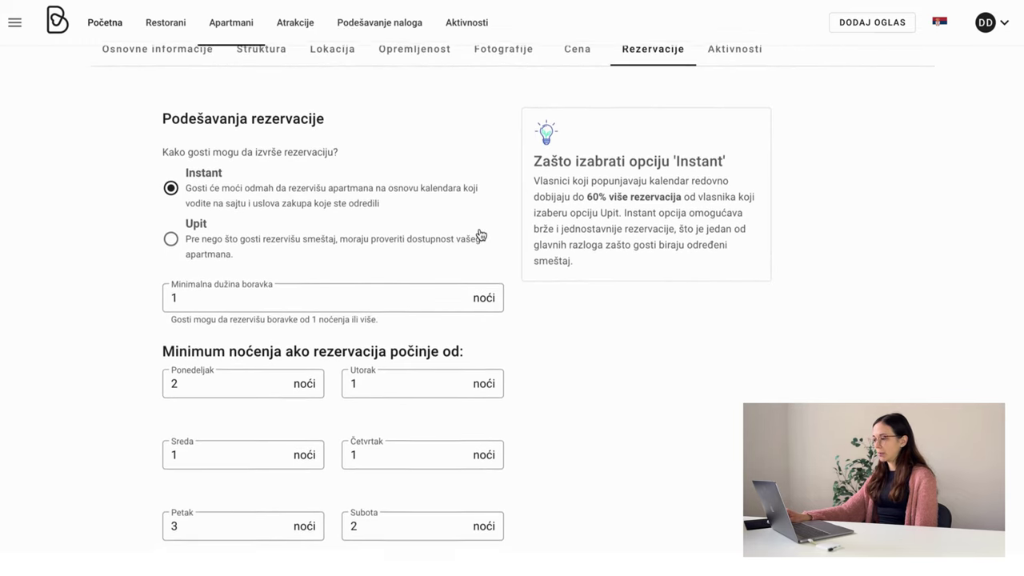
scroll(483, 237, "down", 6)
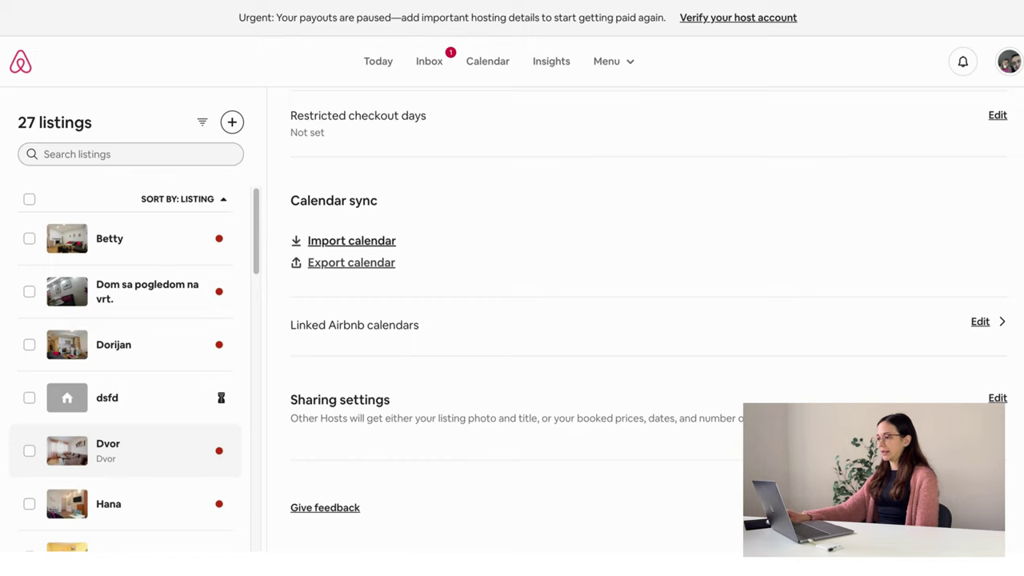
- Export the Dvor listing's calendar from its calendar sync settings and copy the iCal link
scroll(507, 231, "up", 15)
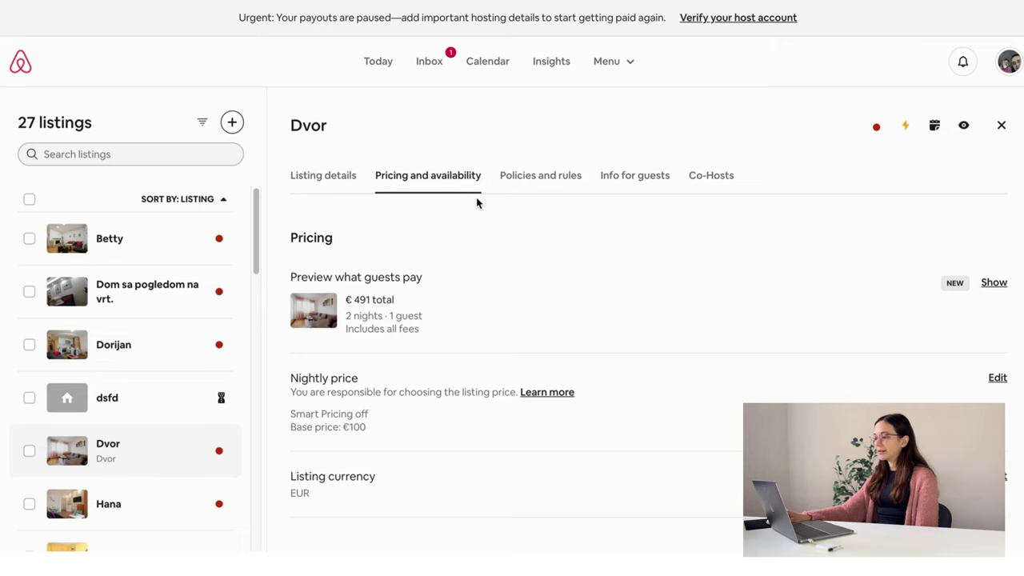
scroll(477, 208, "down", 6)
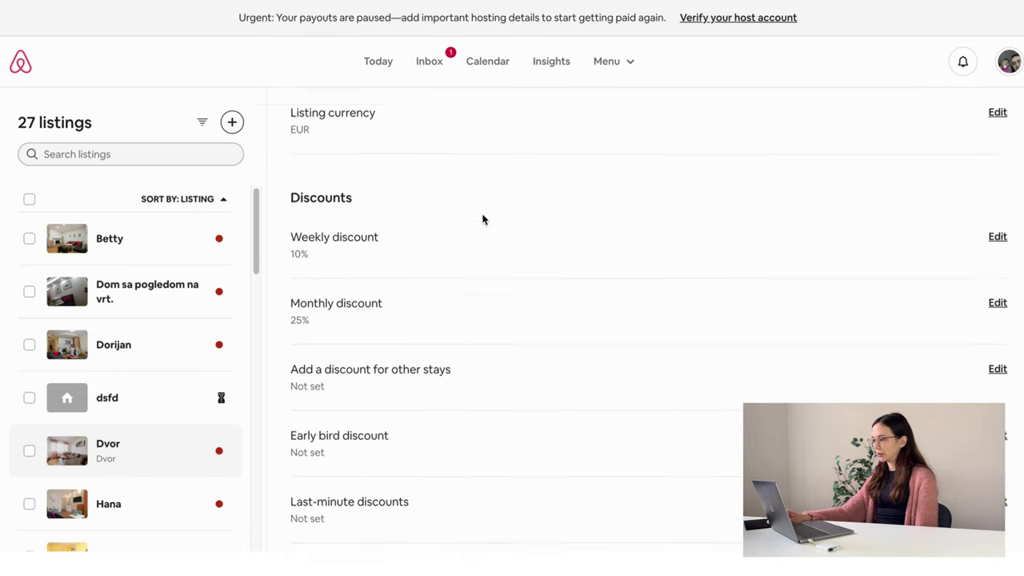
scroll(484, 233, "down", 12)
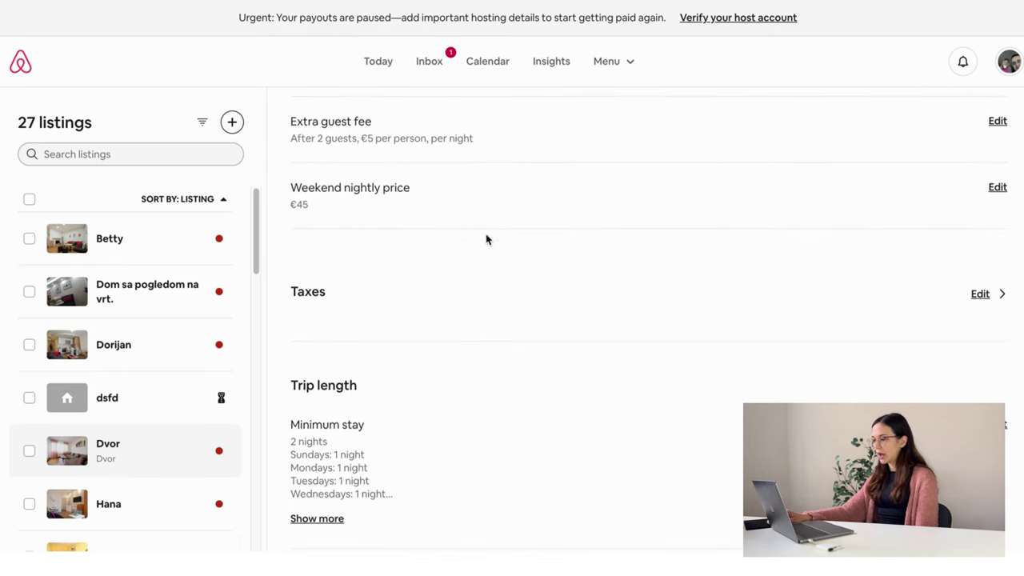
scroll(485, 239, "down", 8)
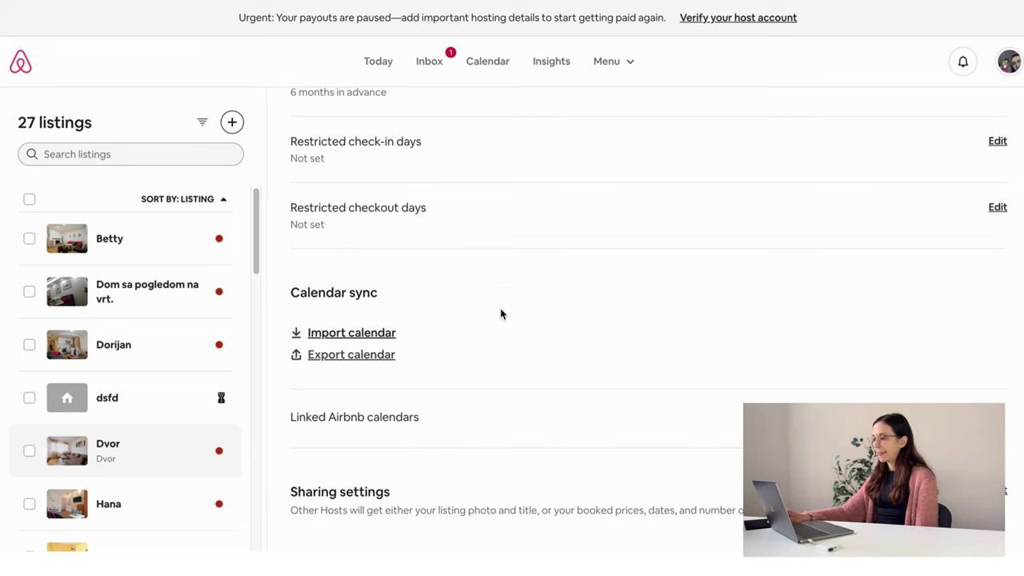
left_click(373, 361)
left_click(411, 318)
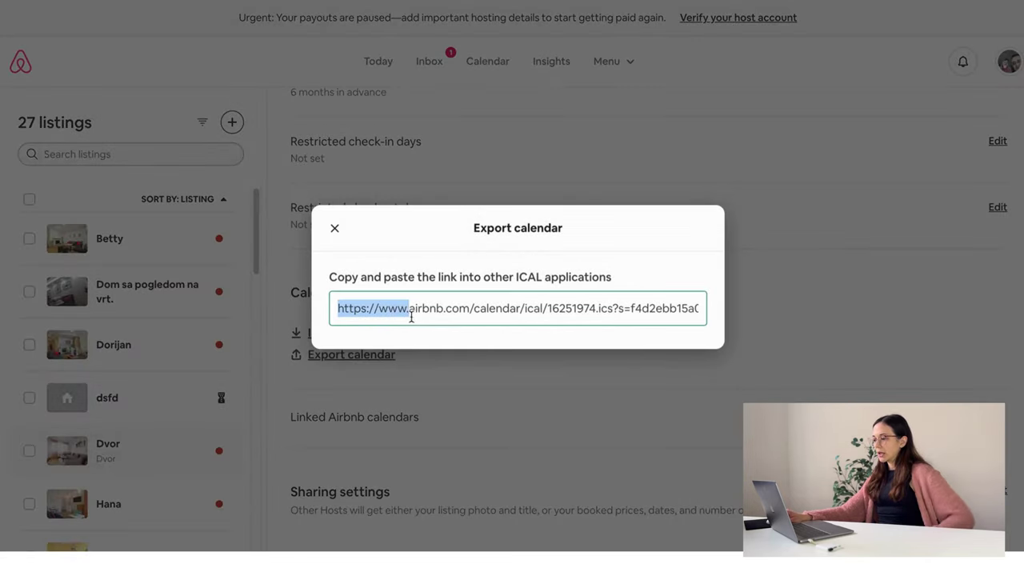
triple_click(414, 318)
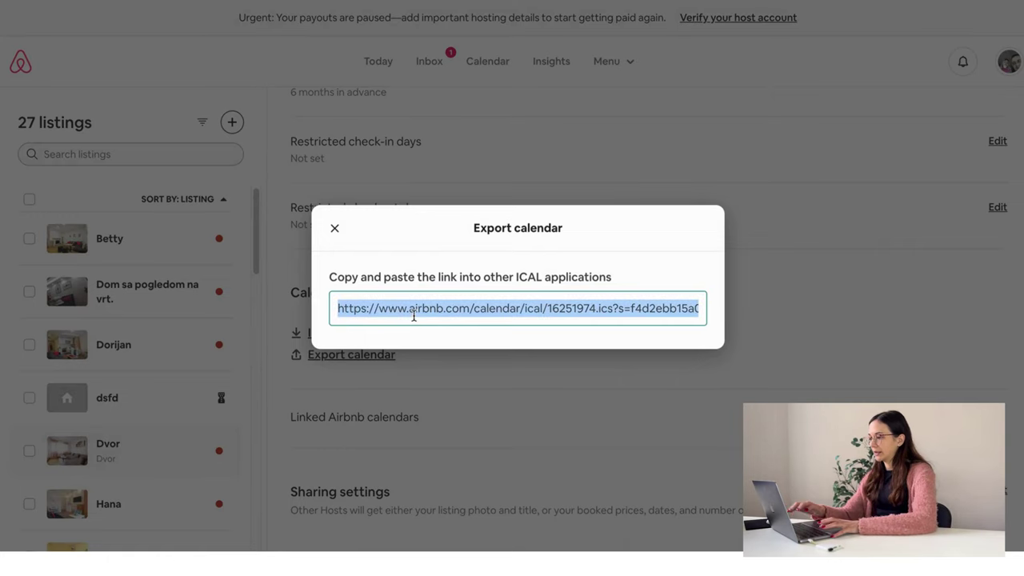
left_click(830, 282)
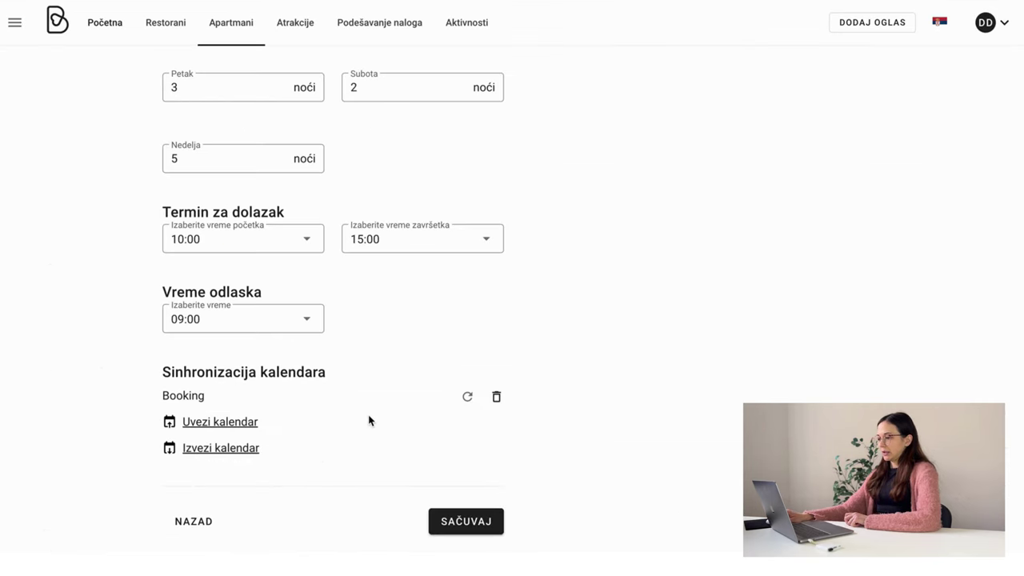
- Switch to Bookaweb and import a new calendar for Dvor using the copied Airbnb link, naming it Airbnb
left_click(240, 424)
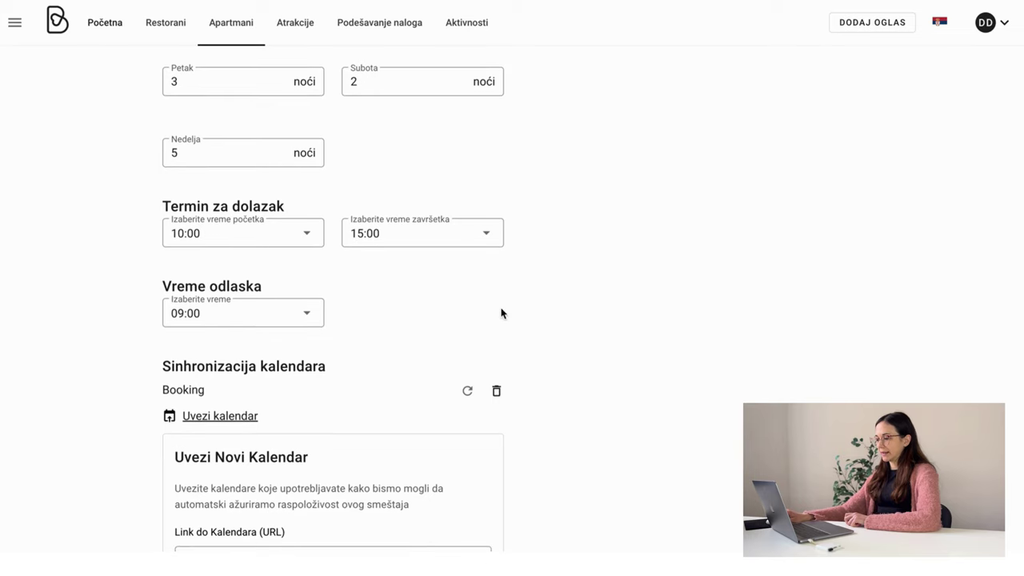
scroll(501, 313, "down", 3)
left_click(379, 388)
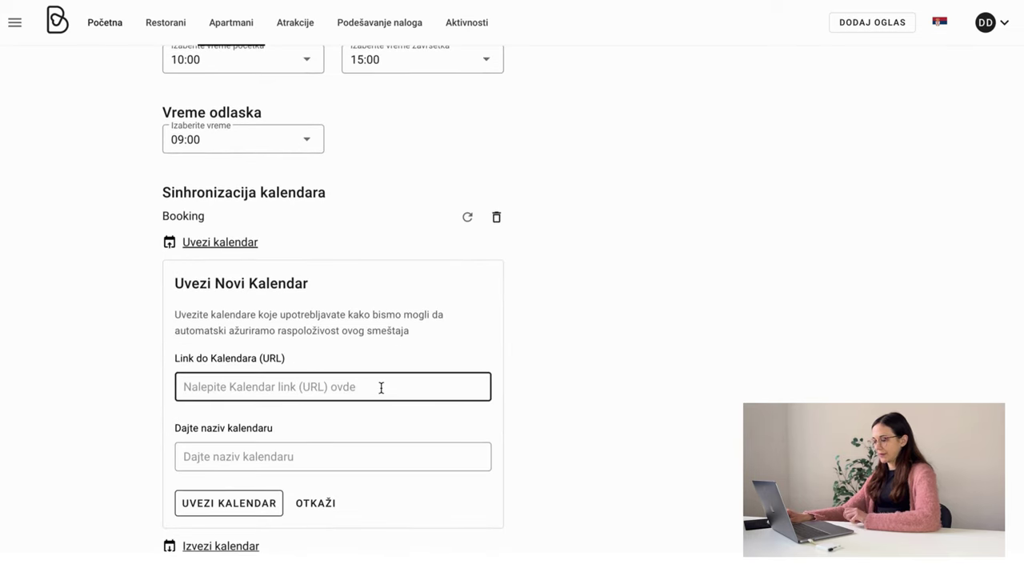
key("ctrl+v")
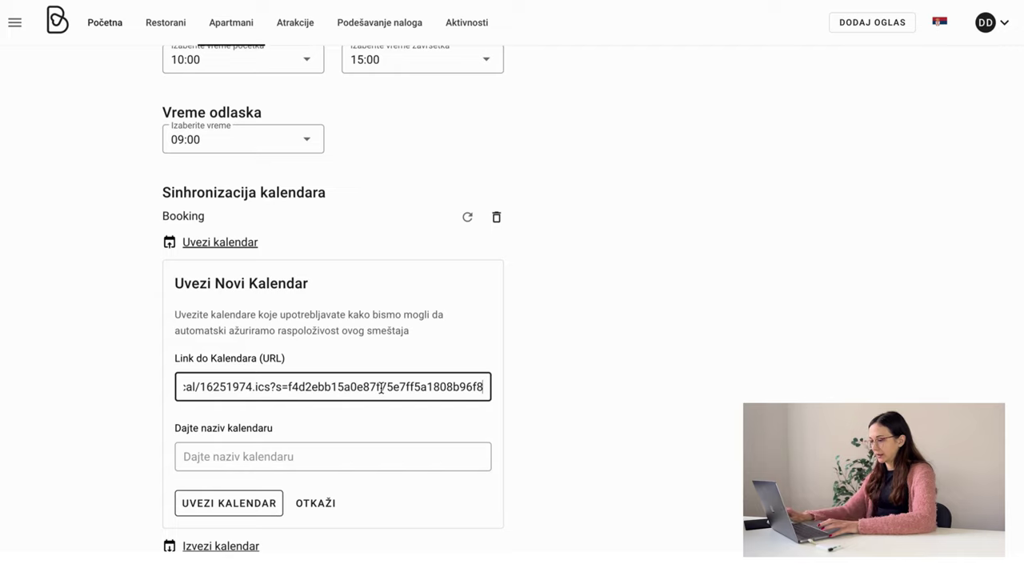
left_click(329, 467)
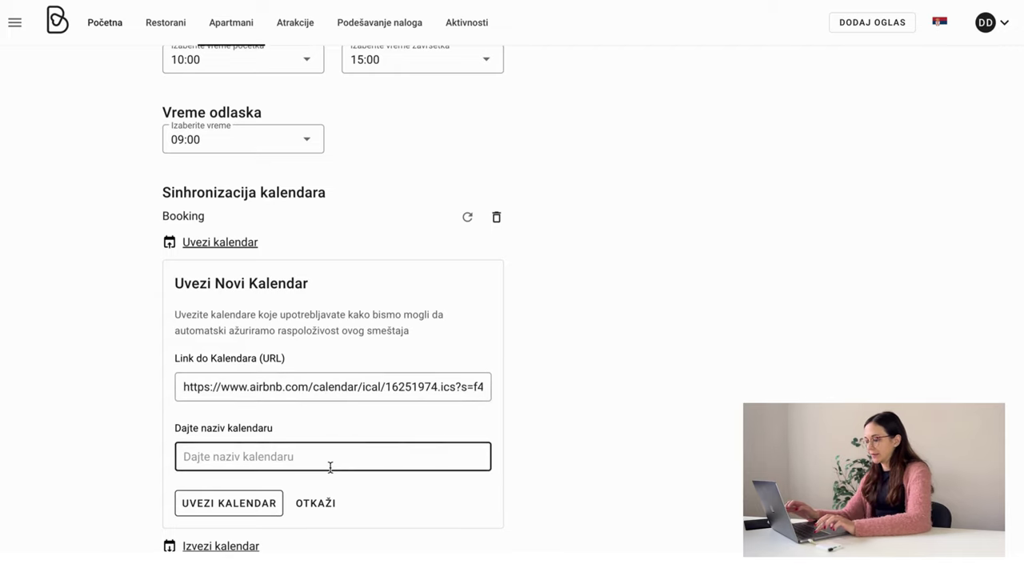
type("Airbnb")
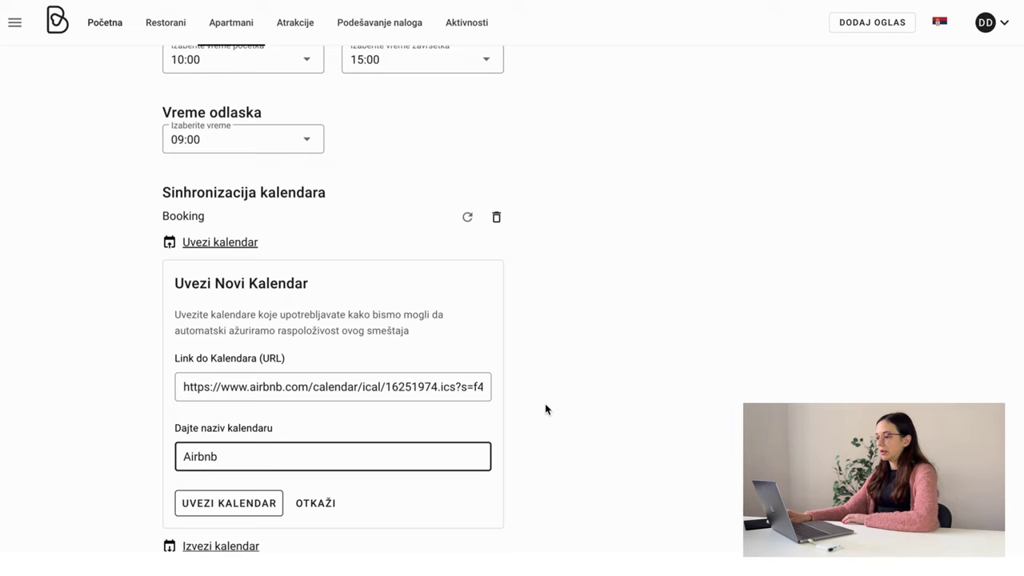
scroll(545, 408, "down", 2)
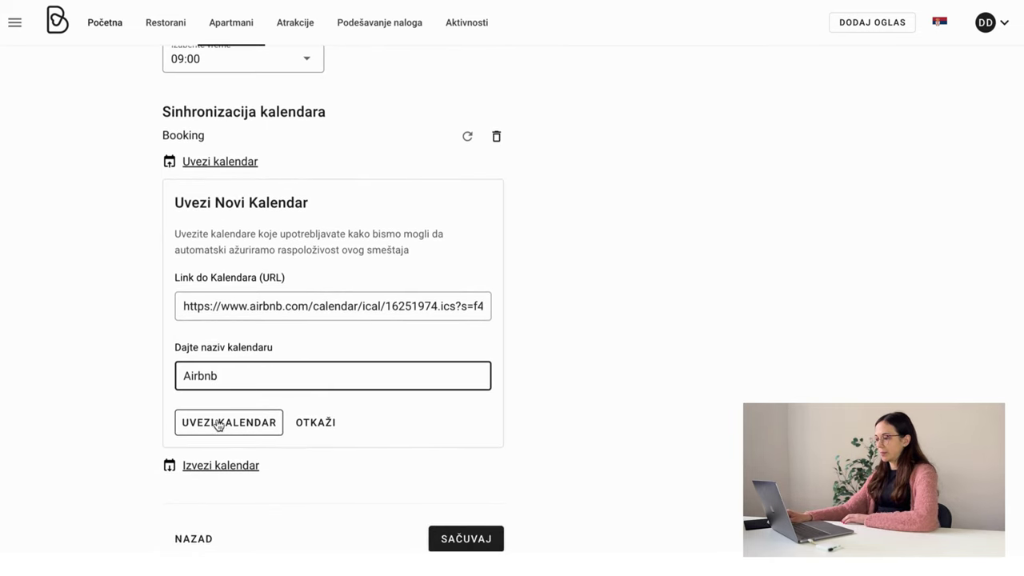
left_click(218, 425)
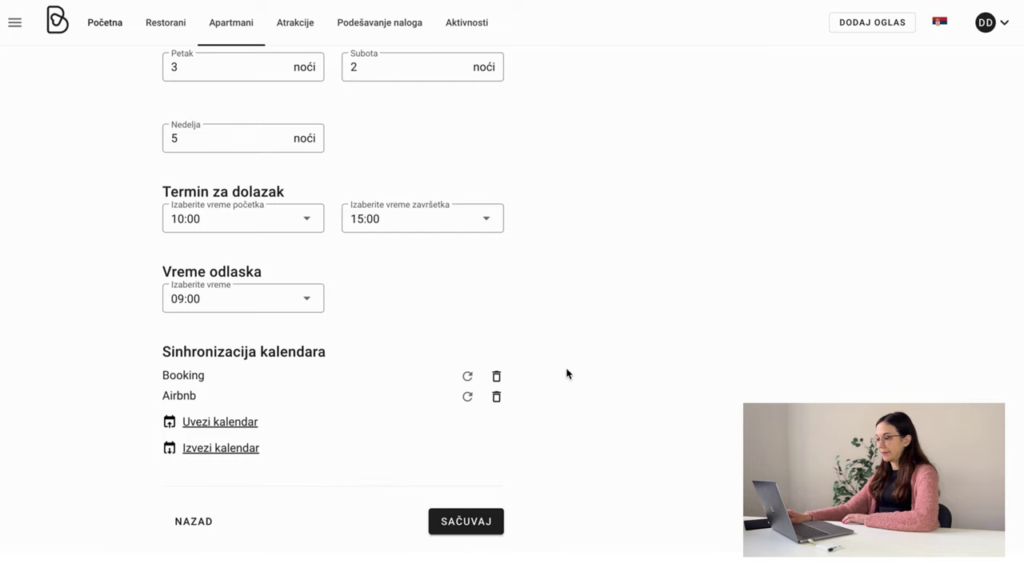
scroll(567, 373, "up", 1)
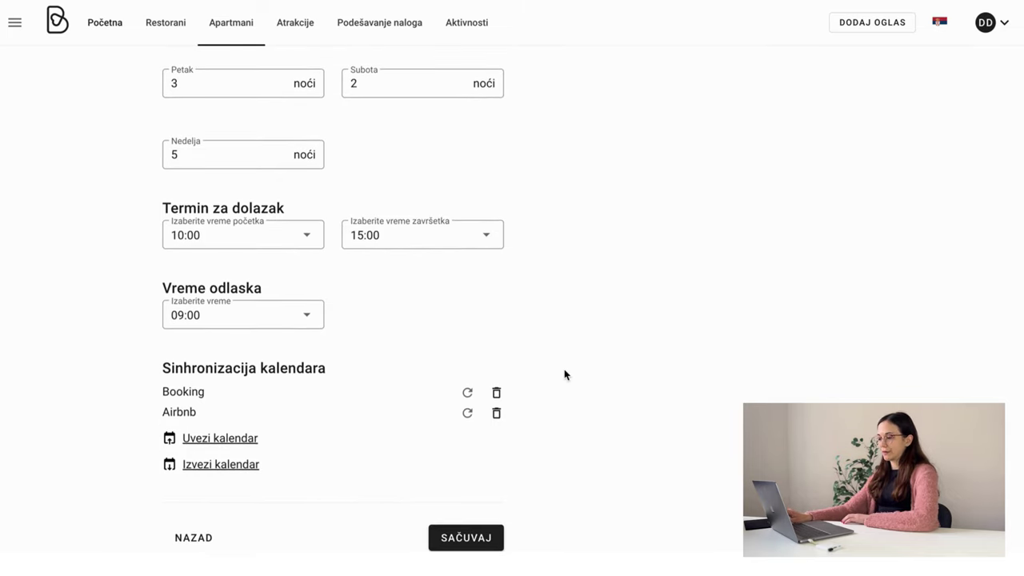
scroll(568, 369, "up", 1)
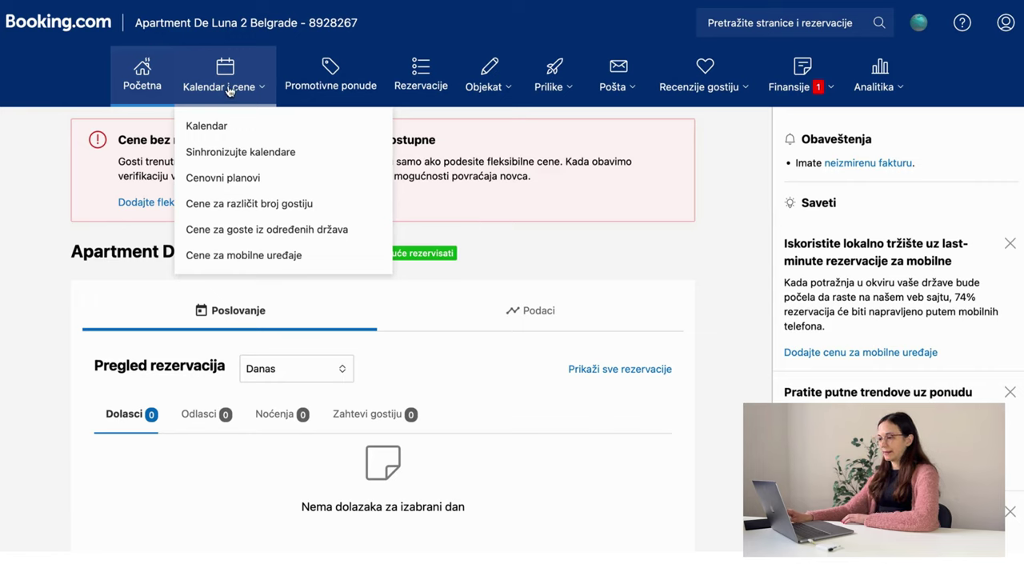
- In Booking.com's calendar synchronization settings, save the export options with Rezervisane i zatvorene datume selected
left_click(256, 158)
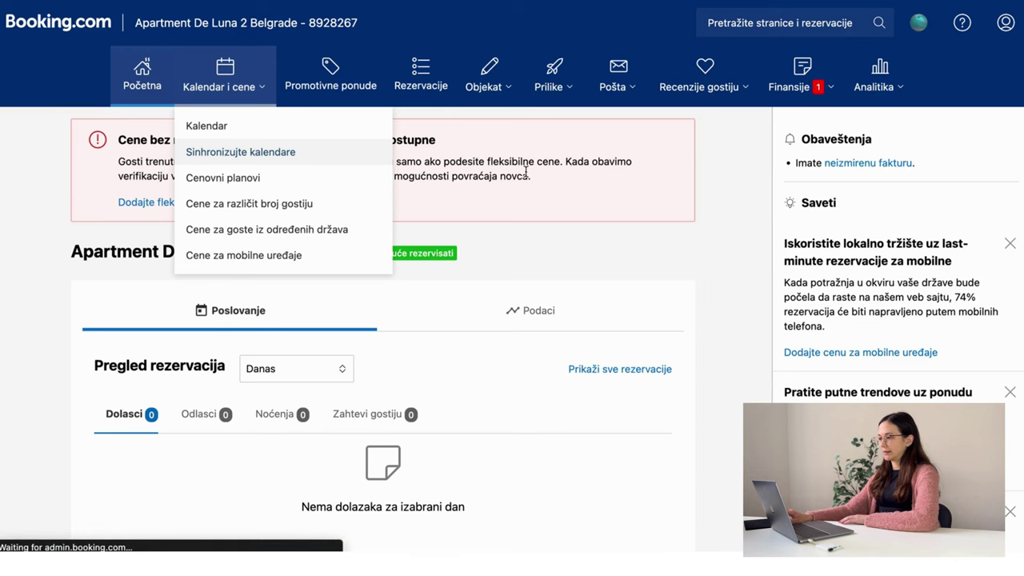
left_click(247, 155)
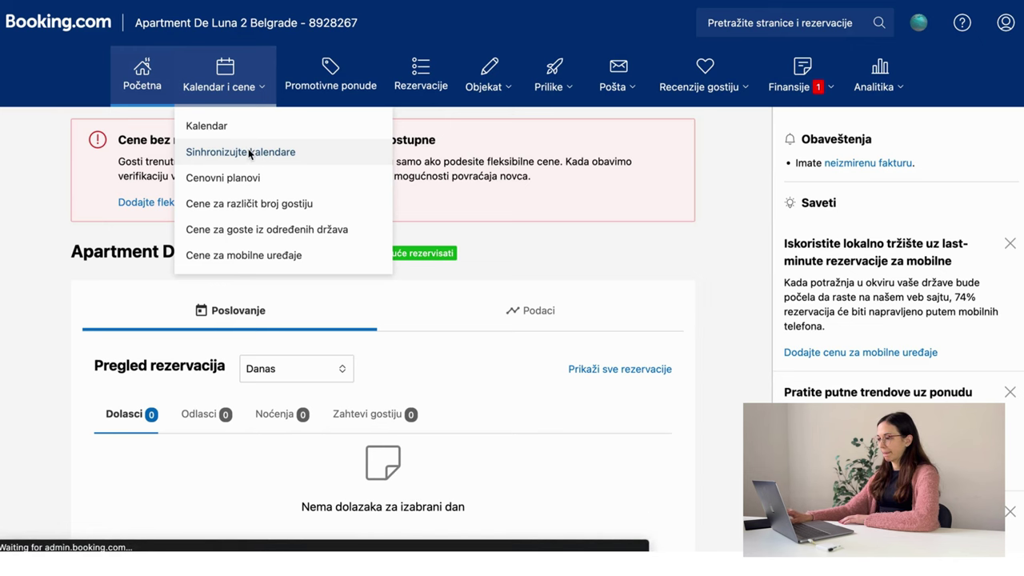
scroll(720, 240, "down", 5)
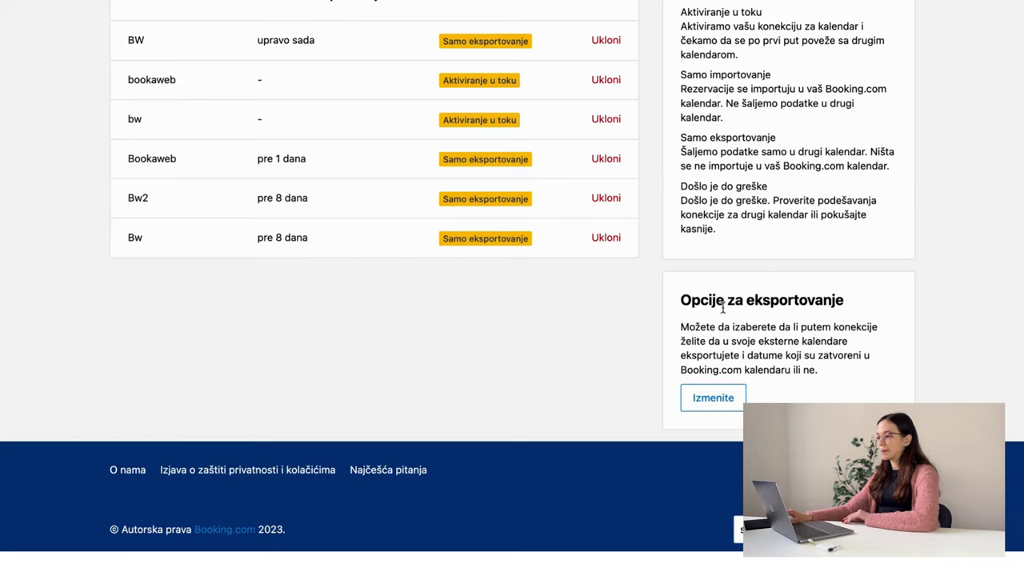
left_click(732, 395)
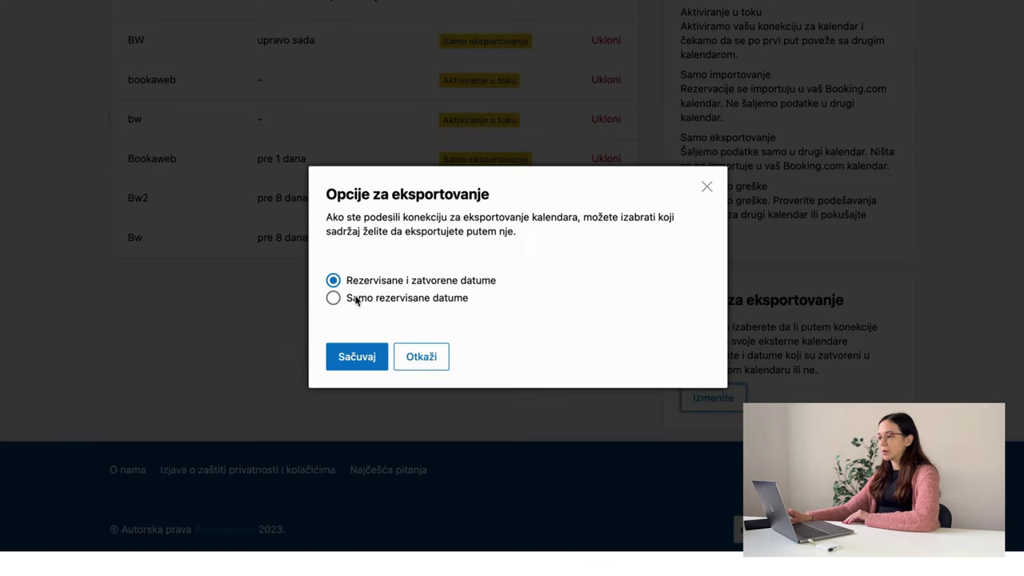
left_click(367, 361)
- Add a calendar connection for Deluks Apartman named Bookaweb, skipping the calendar import, and copy its export link
scroll(467, 342, "up", 5)
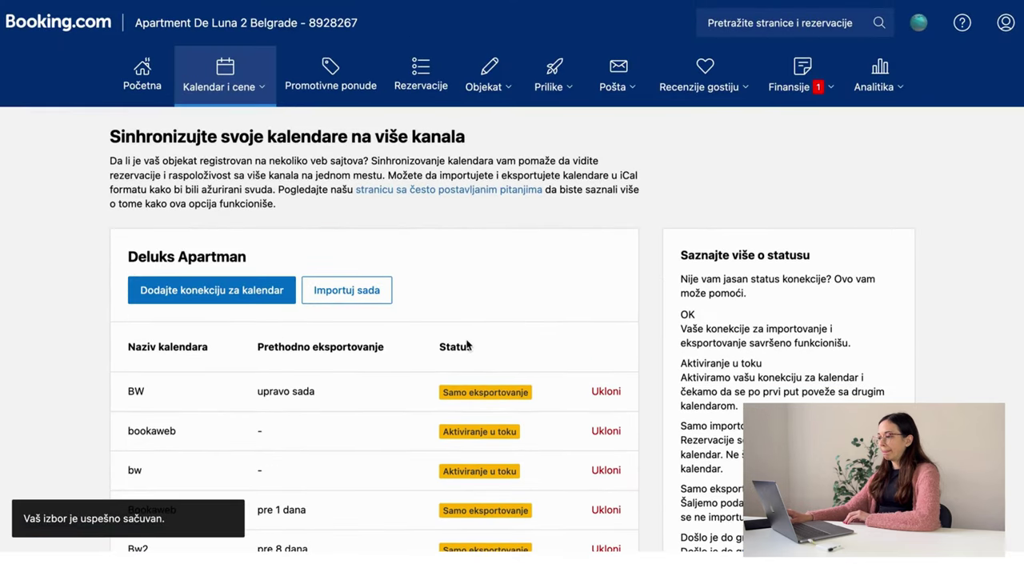
scroll(463, 240, "down", 1)
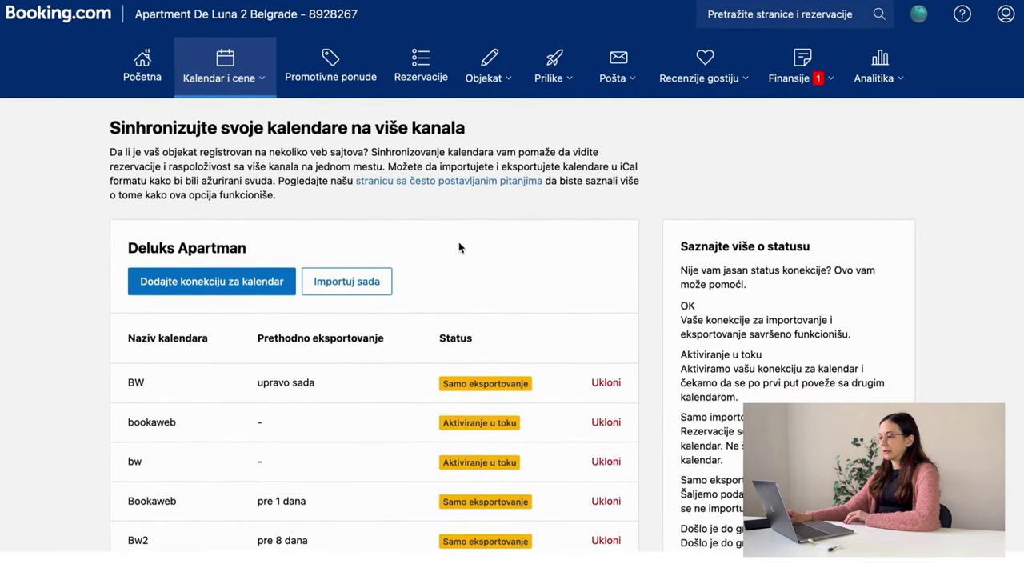
scroll(459, 248, "down", 1)
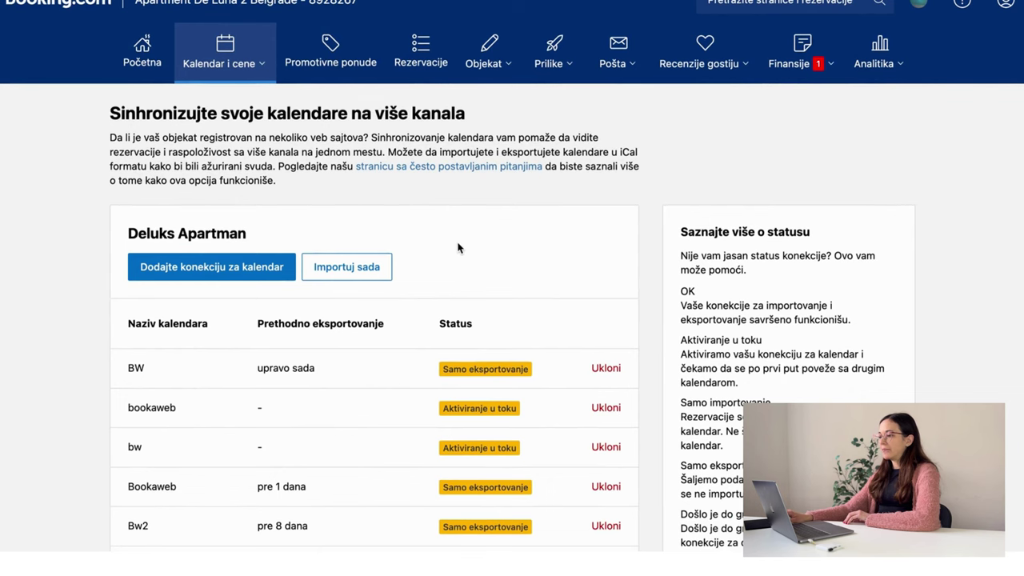
scroll(458, 248, "down", 1)
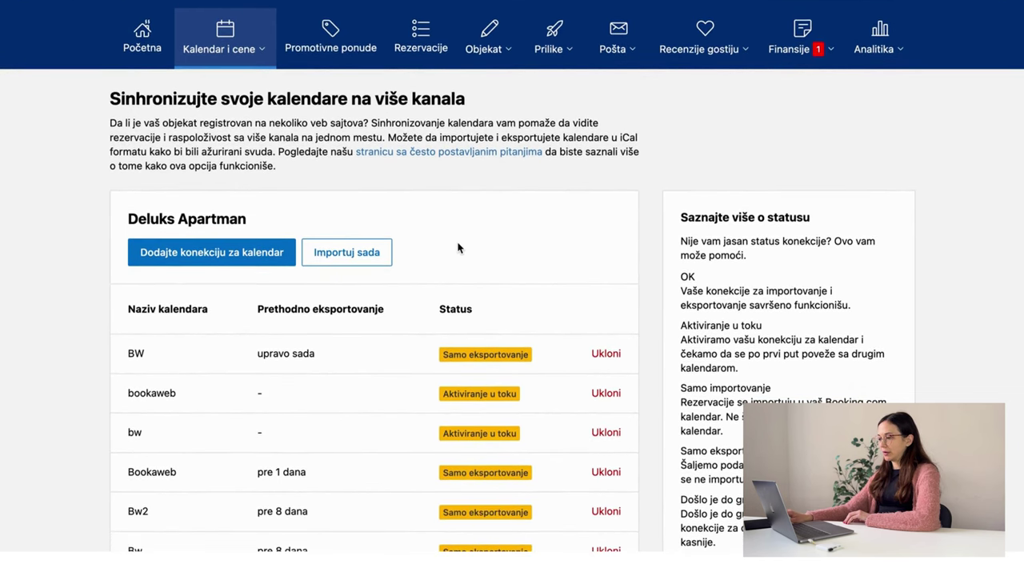
scroll(409, 253, "down", 5)
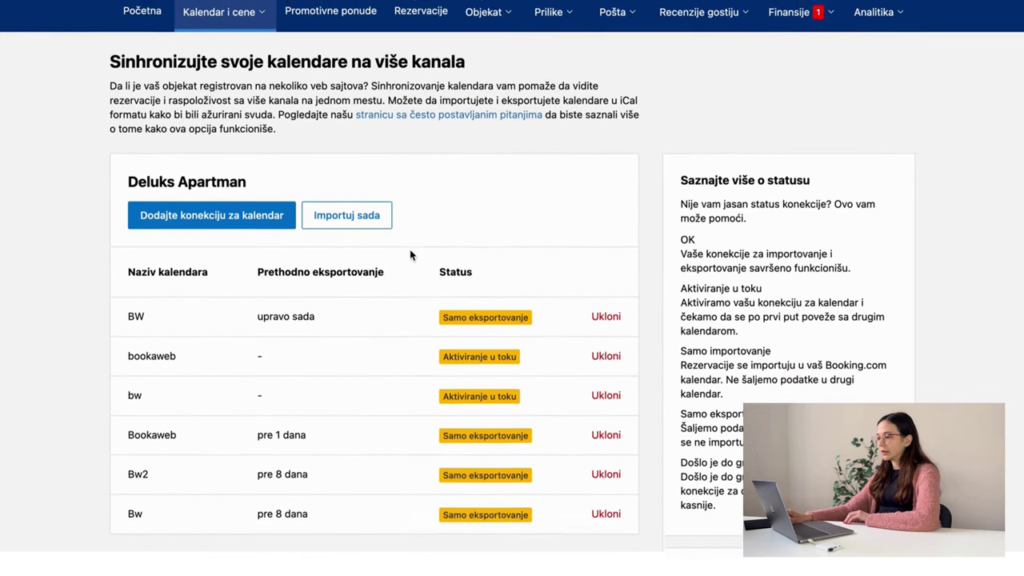
scroll(411, 250, "up", 3)
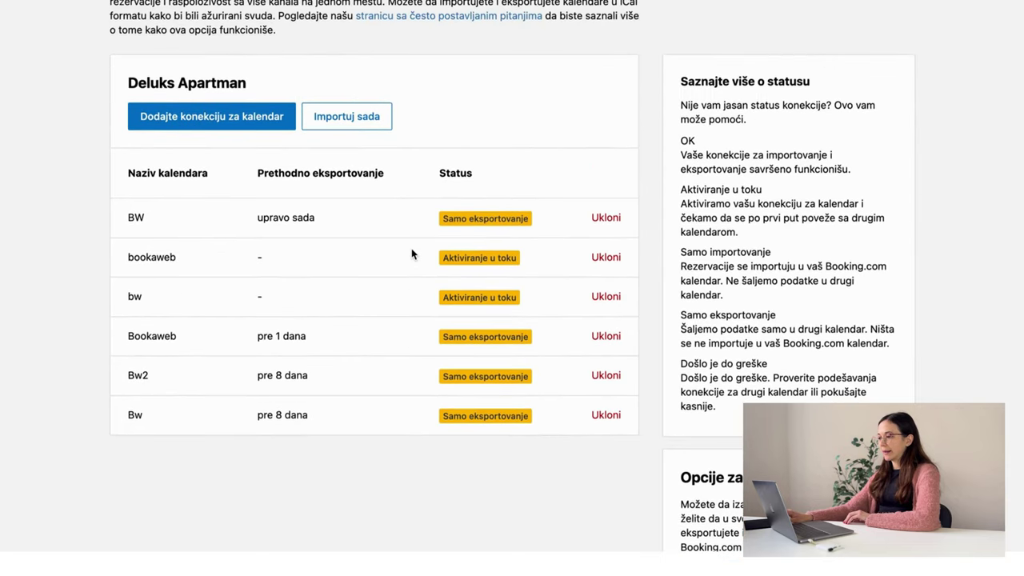
left_click(252, 164)
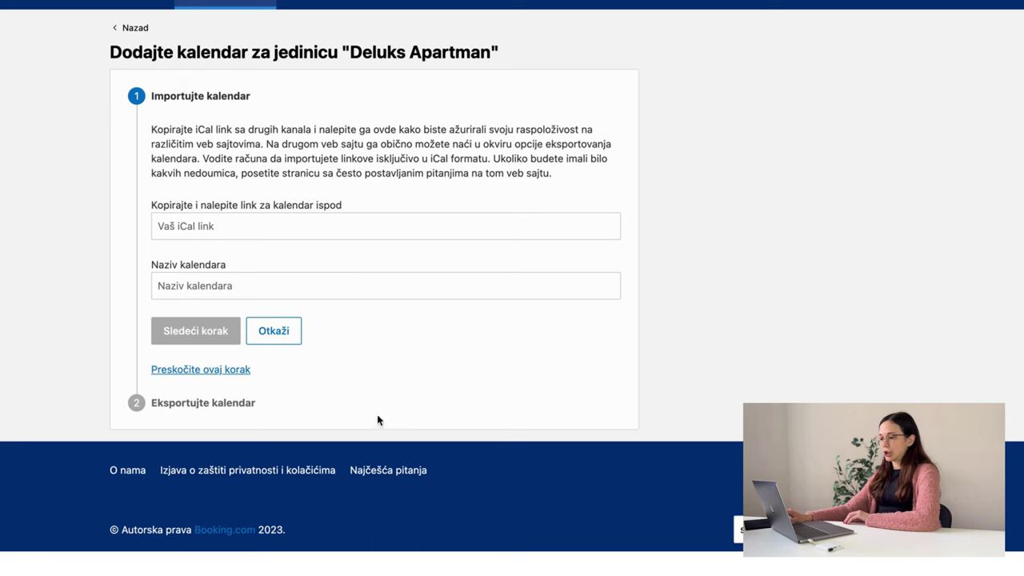
left_click(231, 370)
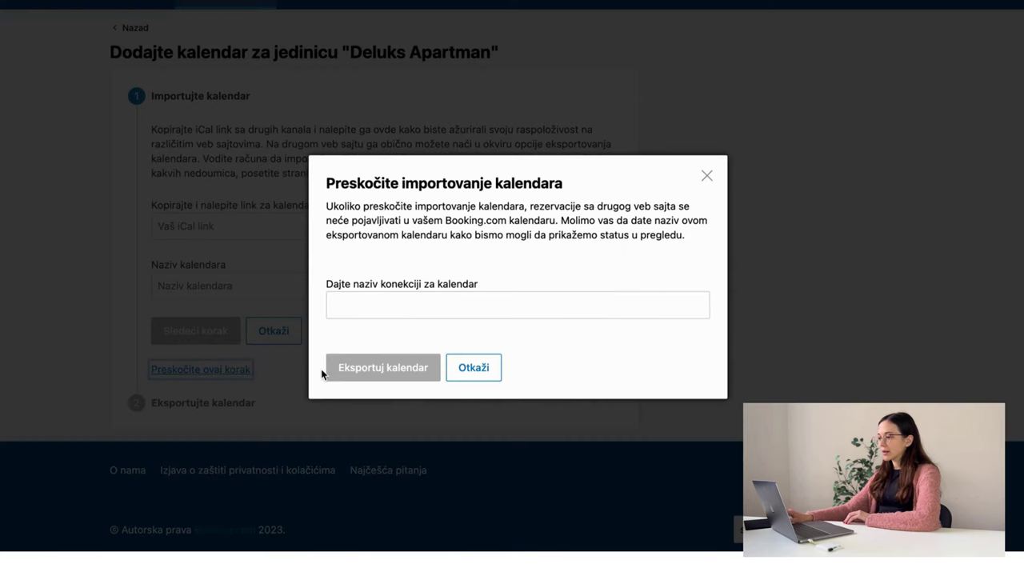
left_click(500, 311)
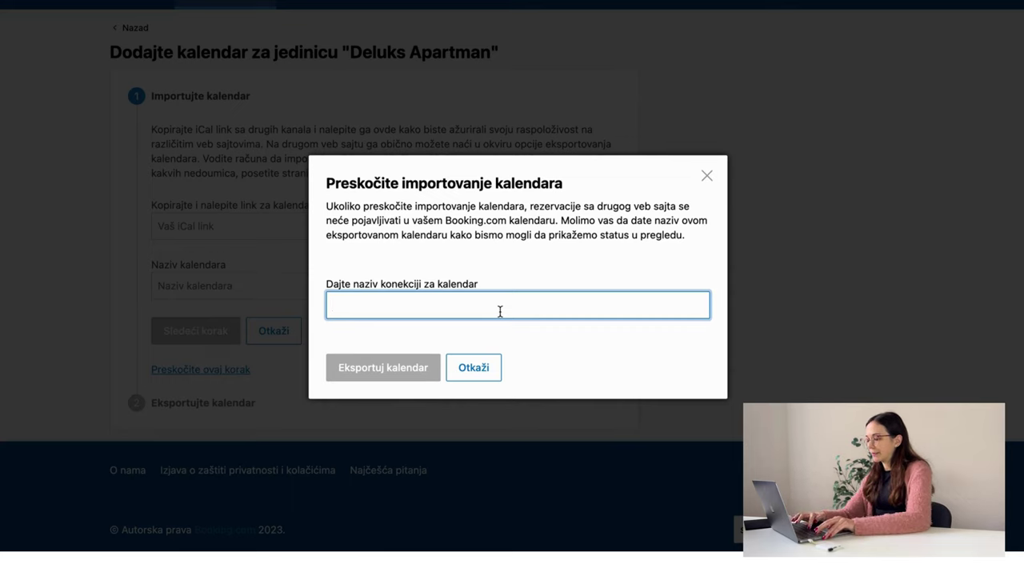
type("Bookaweb")
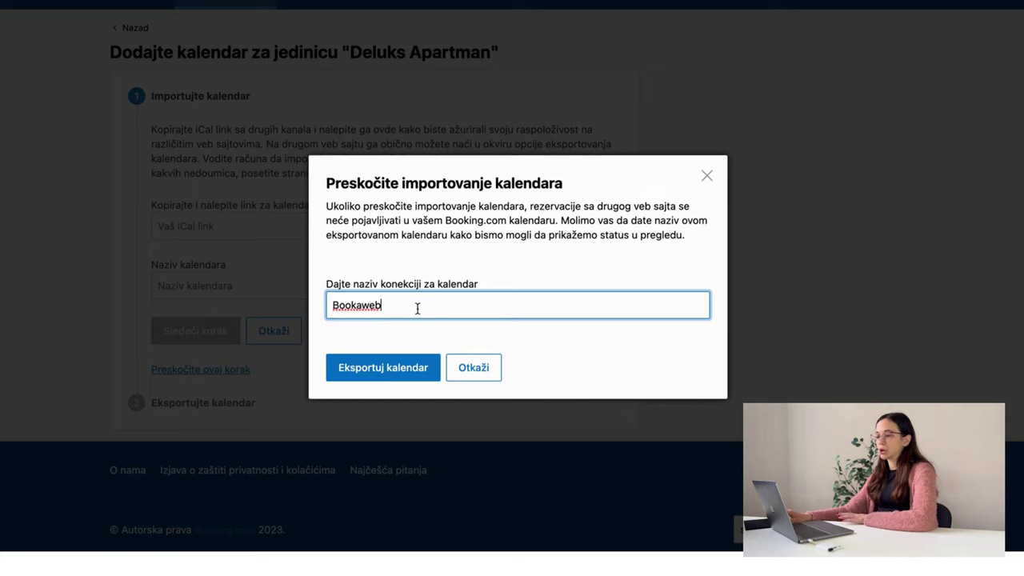
left_click(411, 374)
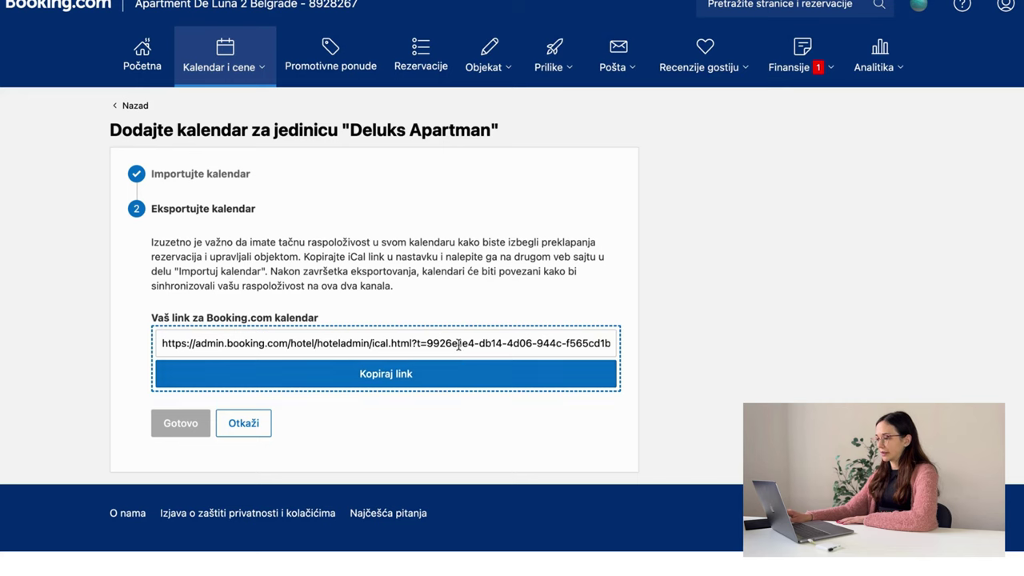
left_click(460, 374)
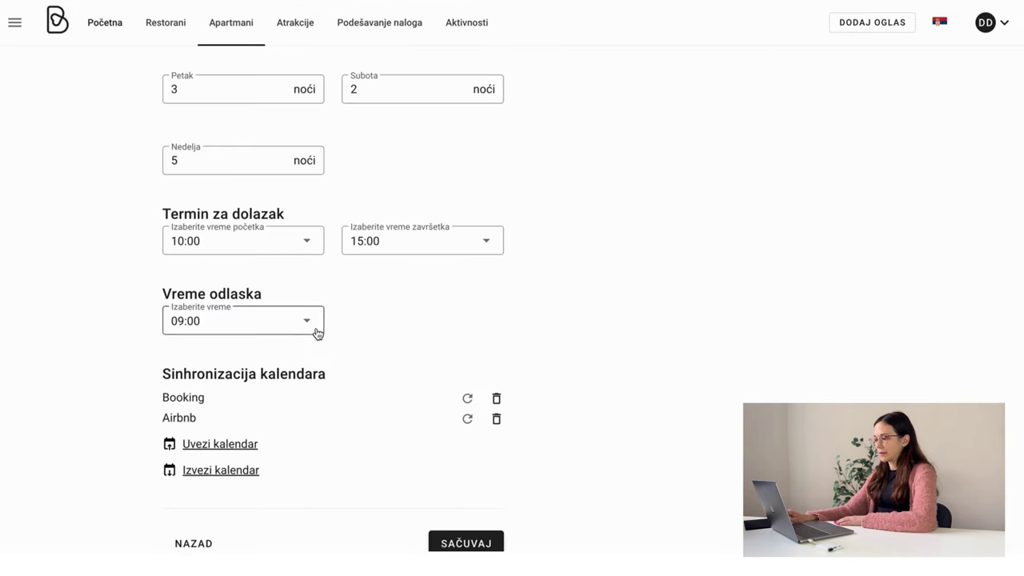
- Import a new calendar for Dvor in Bookaweb using the copied Booking.com link, naming it Booking kalendar
left_click(255, 450)
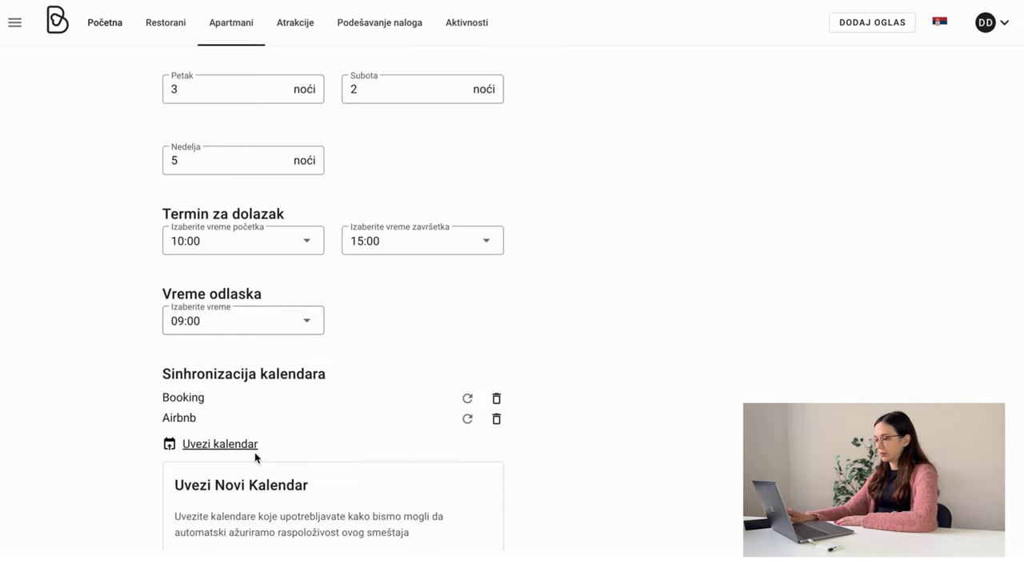
scroll(306, 381, "down", 3)
left_click(314, 373)
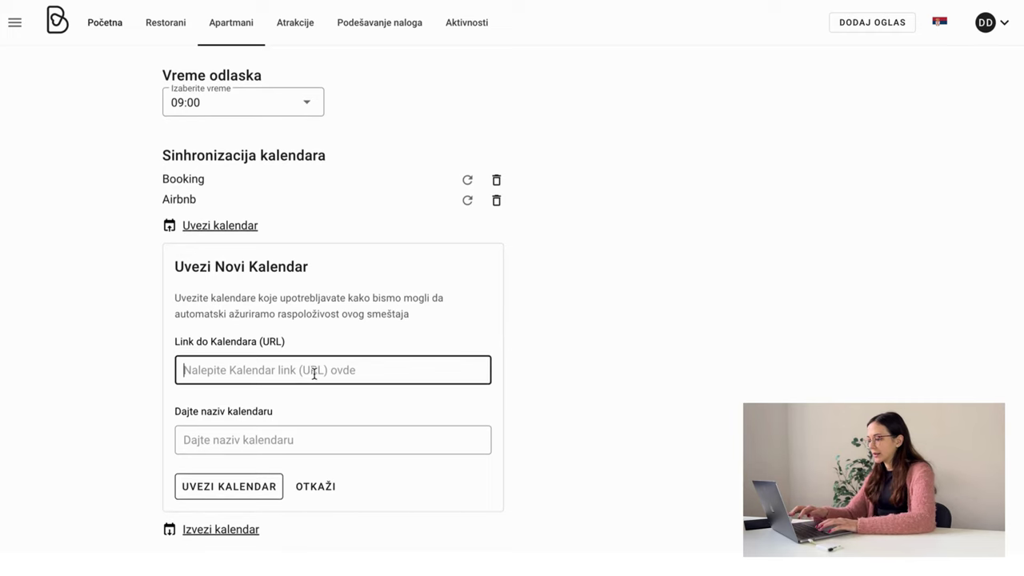
key("ctrl+v")
left_click(339, 435)
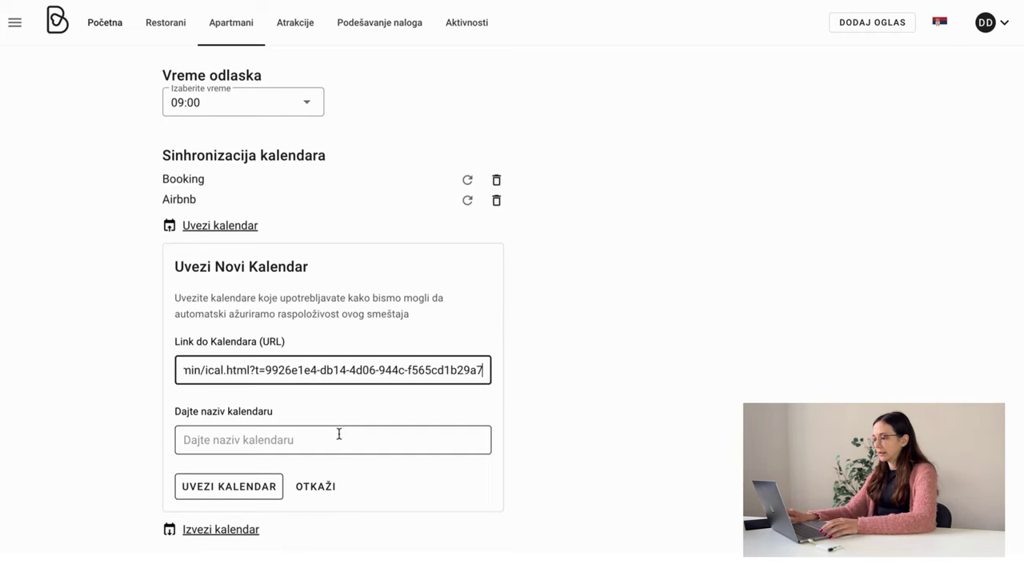
type("Boo")
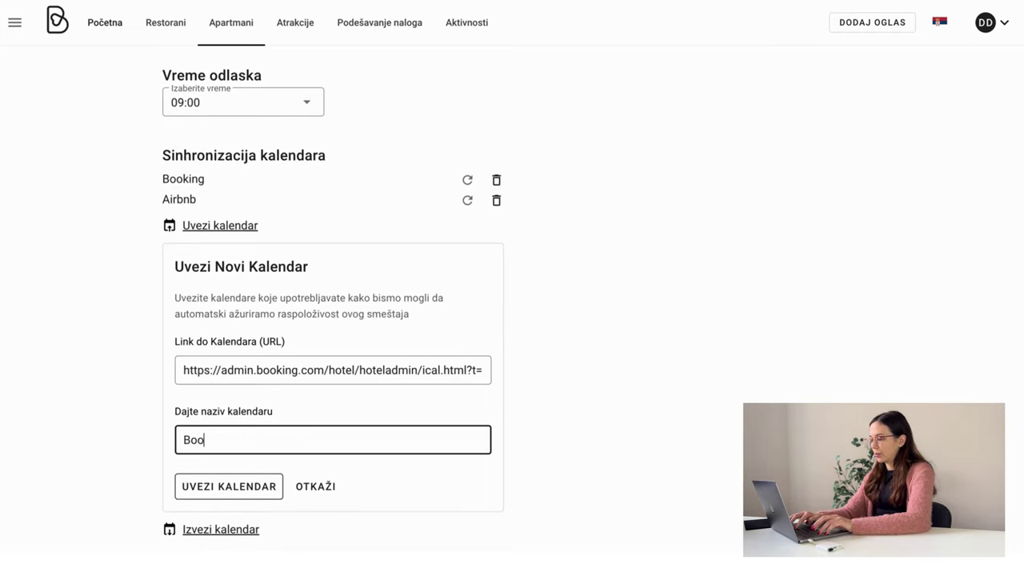
type("king")
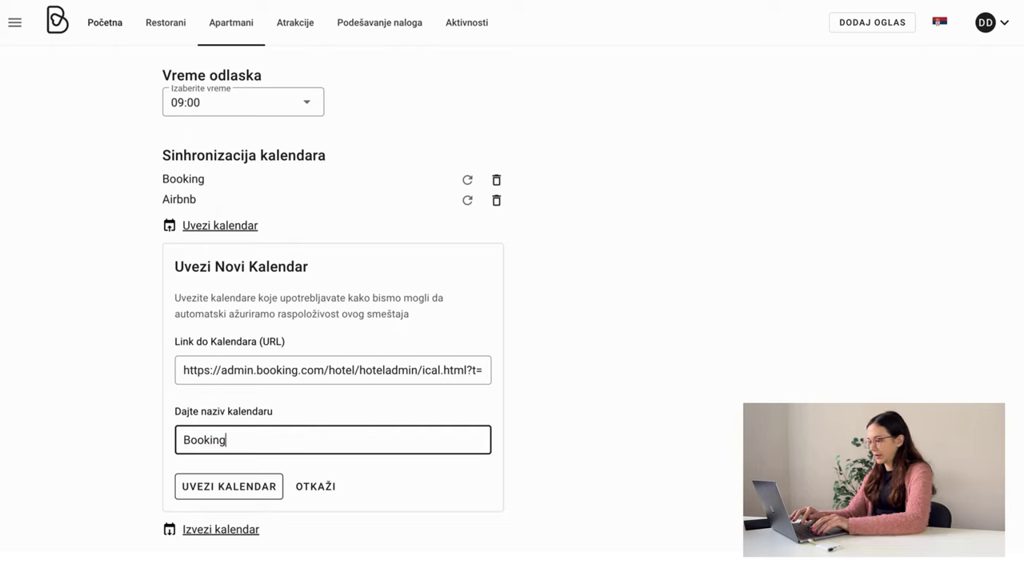
type(" kalen")
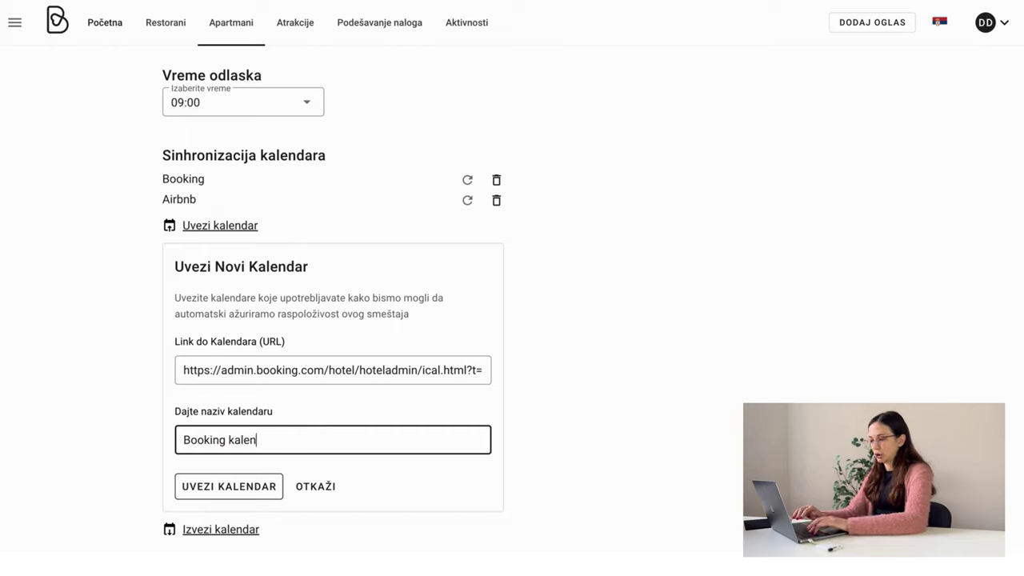
type("dar")
left_click(206, 494)
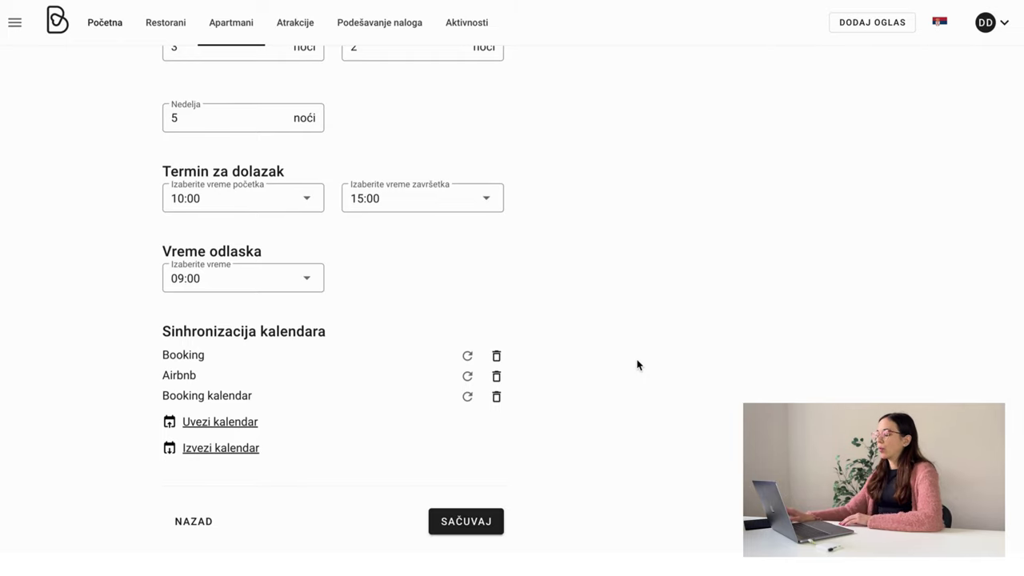
- Open Dvor's availability calendar and examine the dates blocked by Booking and Airbnb in April and May 2023
scroll(806, 325, "up", 1)
scroll(806, 326, "up", 6)
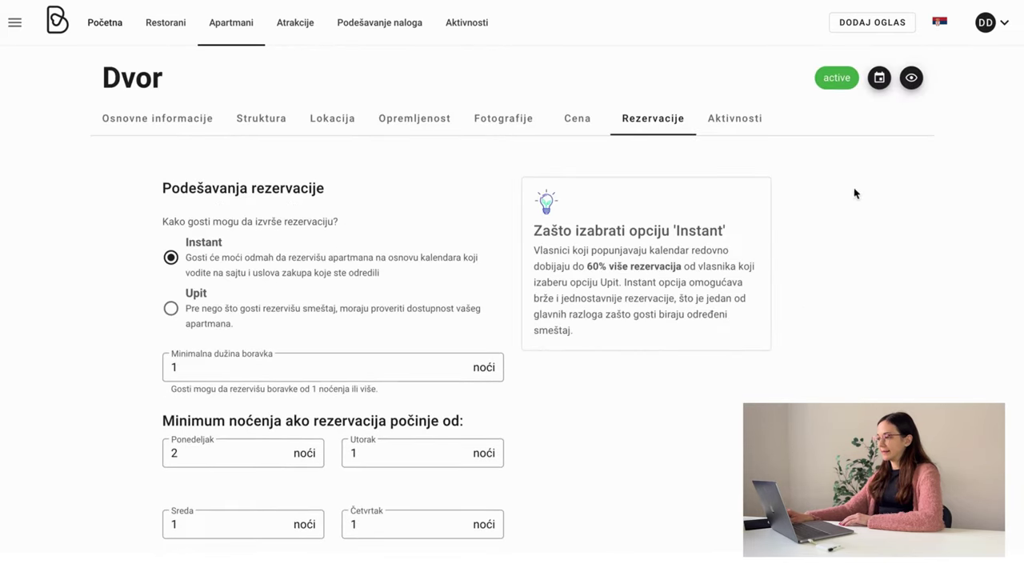
left_click(883, 80)
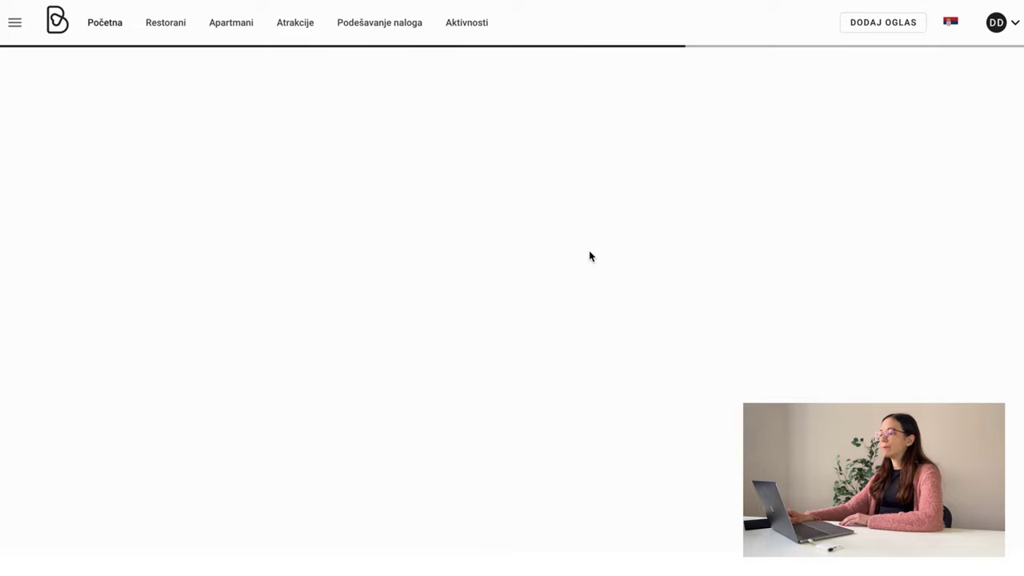
scroll(555, 209, "down", 4)
scroll(553, 220, "down", 3)
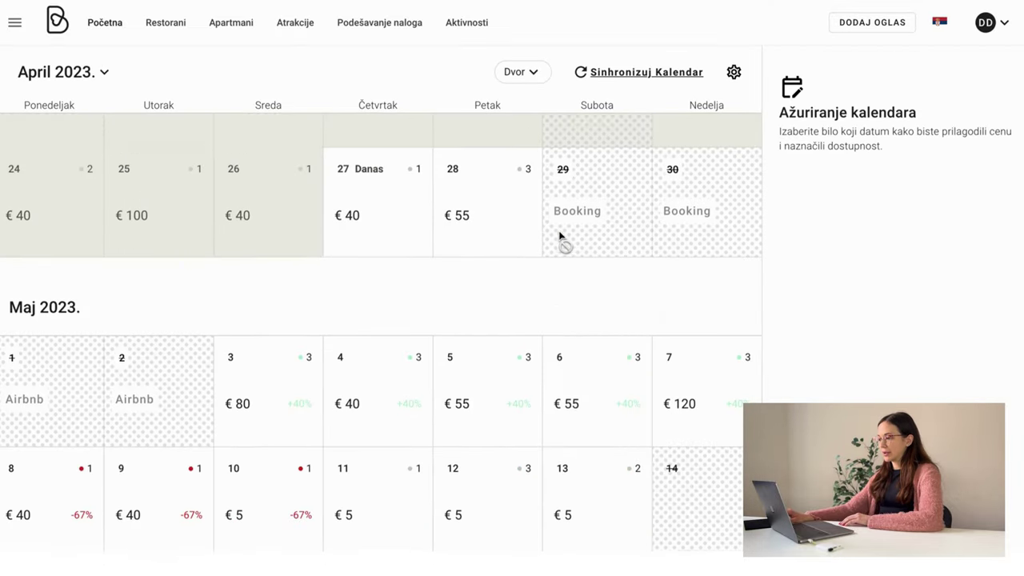
scroll(488, 284, "down", 1)
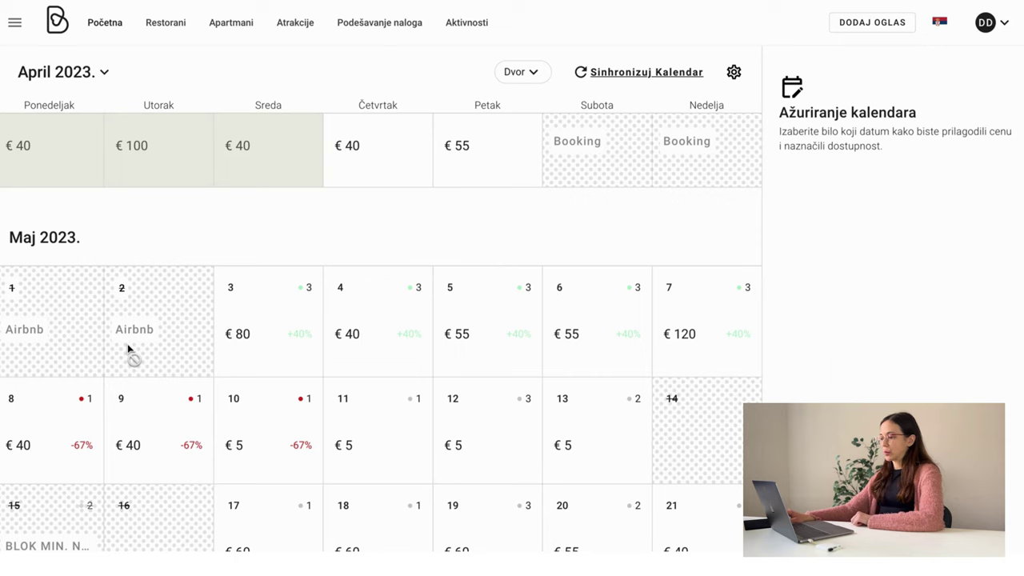
scroll(128, 349, "down", 3)
scroll(128, 350, "down", 5)
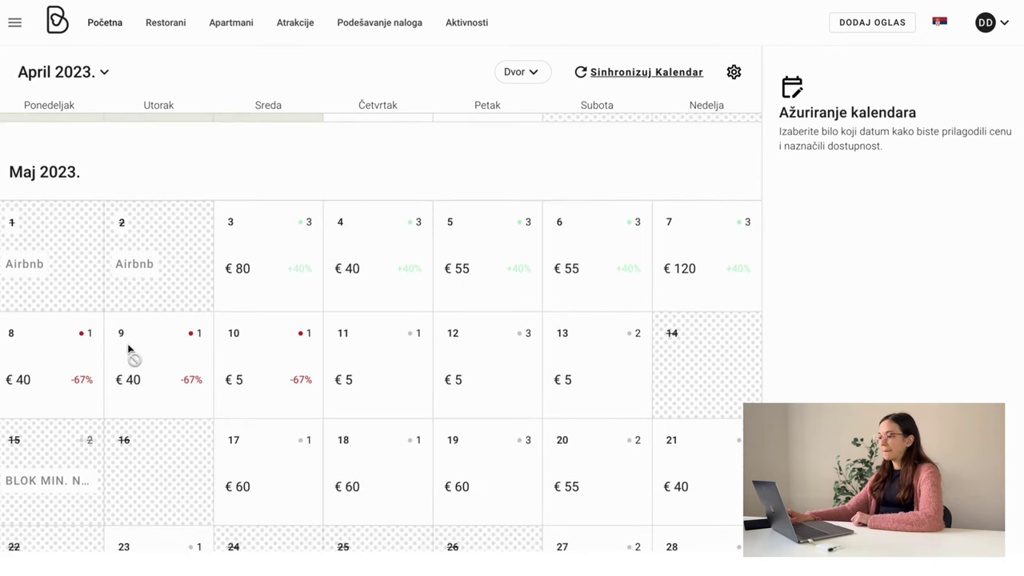
scroll(128, 350, "down", 3)
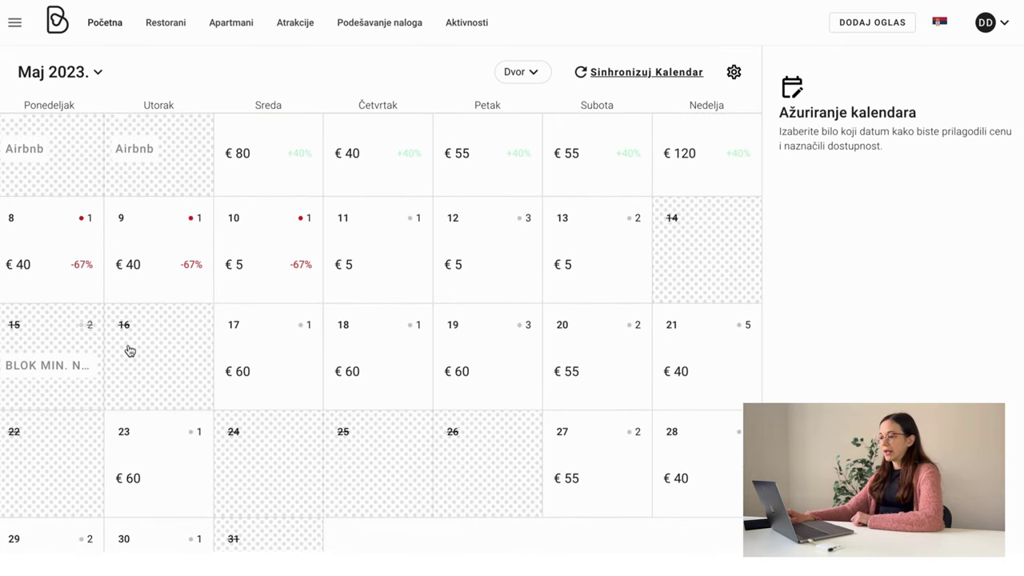
scroll(129, 350, "down", 1)
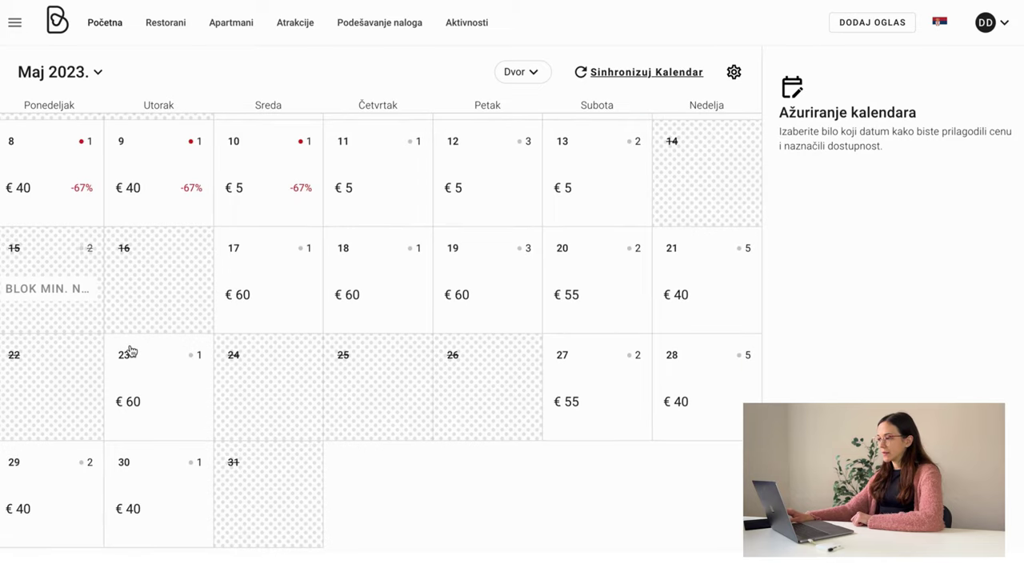
- Synchronize the Dvor calendar with its imported calendars and review the blocked dates
left_click(672, 73)
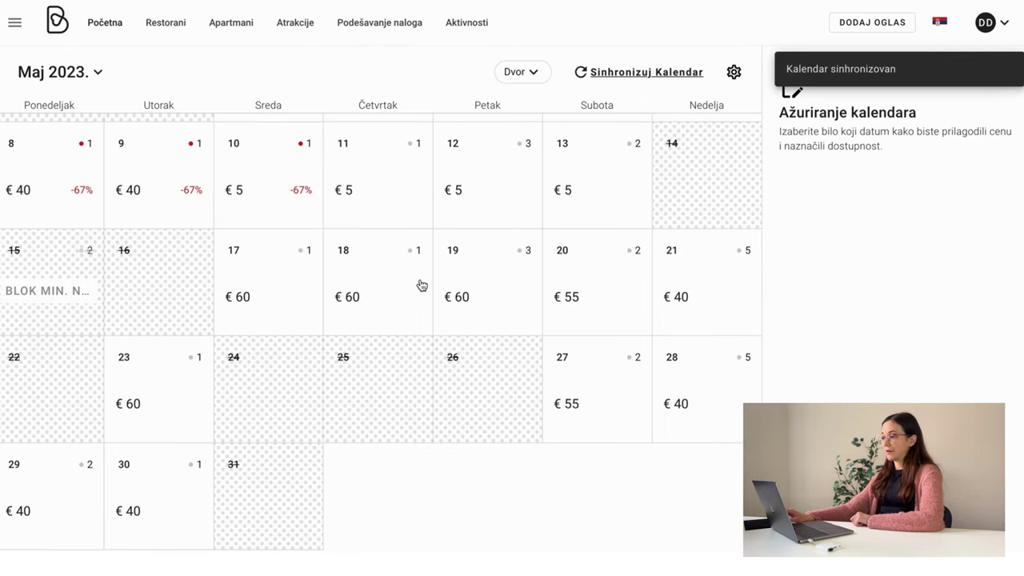
scroll(421, 284, "up", 5)
scroll(424, 281, "up", 3)
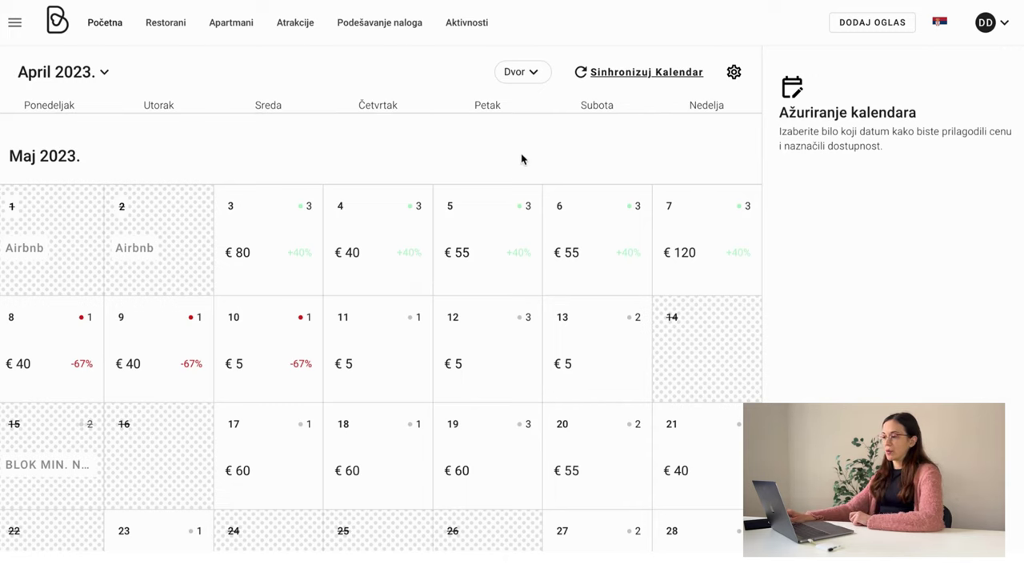
scroll(524, 154, "down", 1)
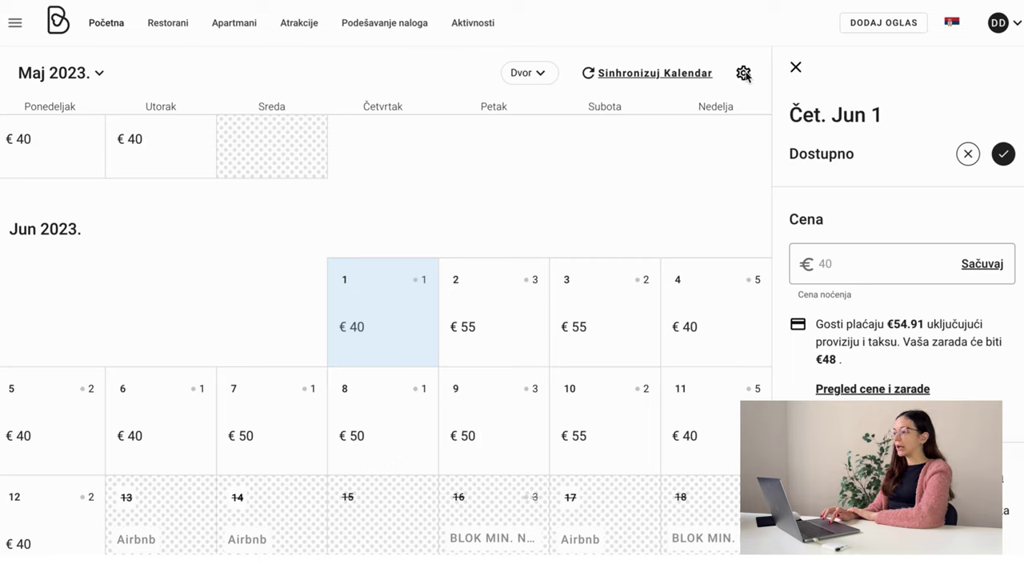
- Open Dvor's price list from the calendar settings and examine the base and weekend prices, extra-guest fee and long-stay discounts
left_click(743, 74)
left_click(743, 74)
left_click(743, 74)
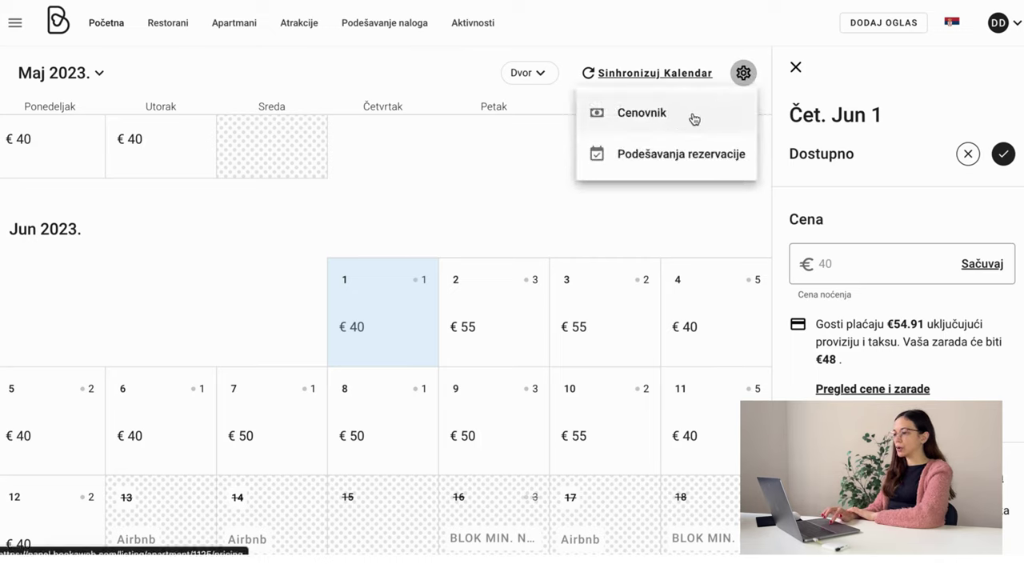
left_click(694, 120)
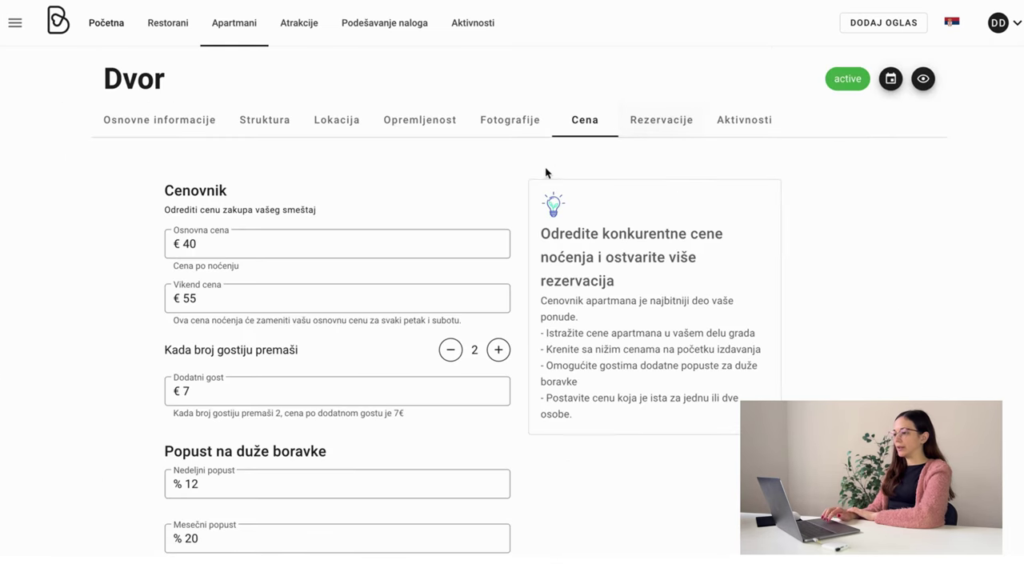
scroll(458, 171, "down", 1)
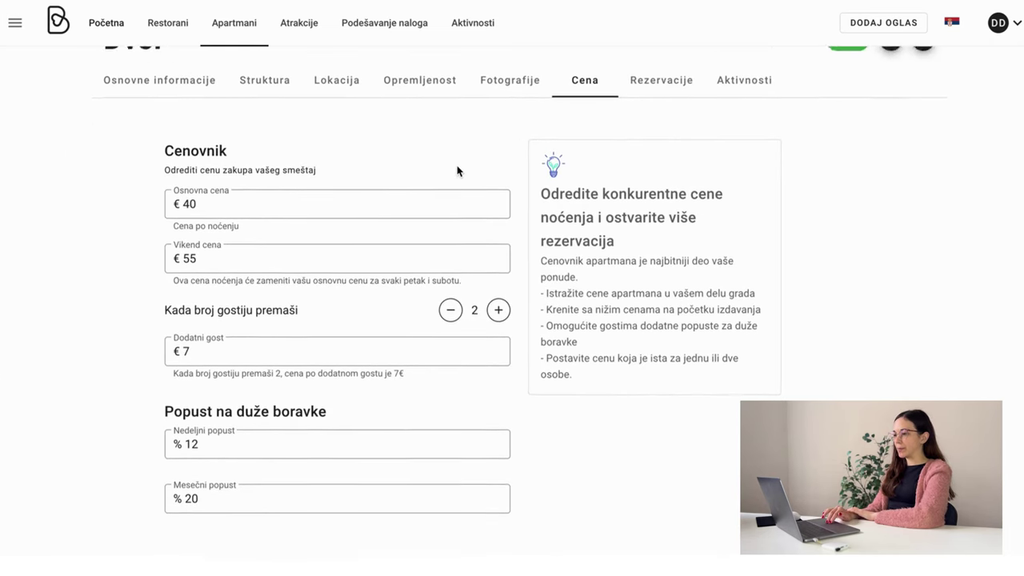
scroll(457, 170, "down", 1)
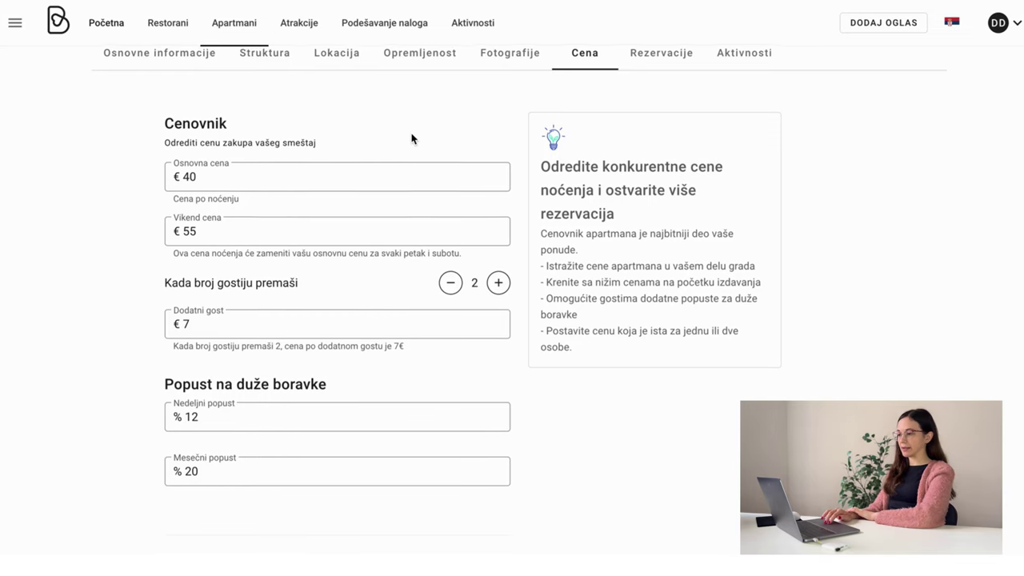
scroll(411, 139, "down", 1)
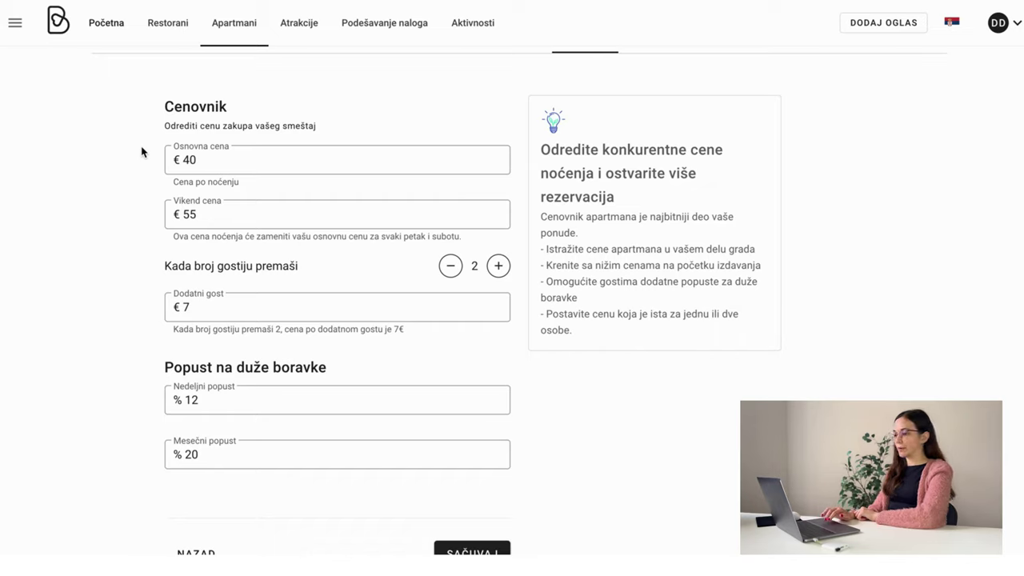
scroll(141, 152, "down", 1)
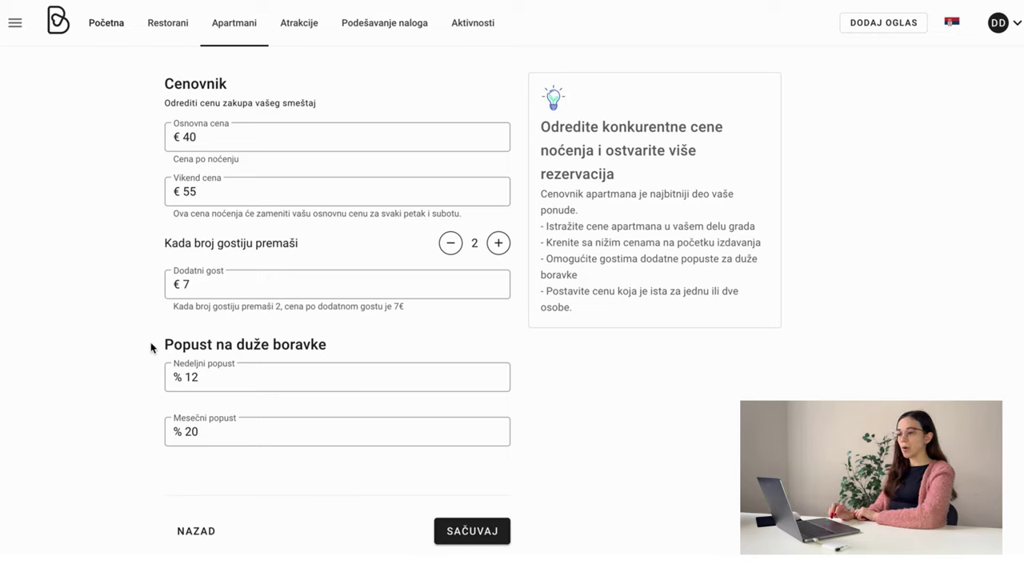
left_click(218, 386)
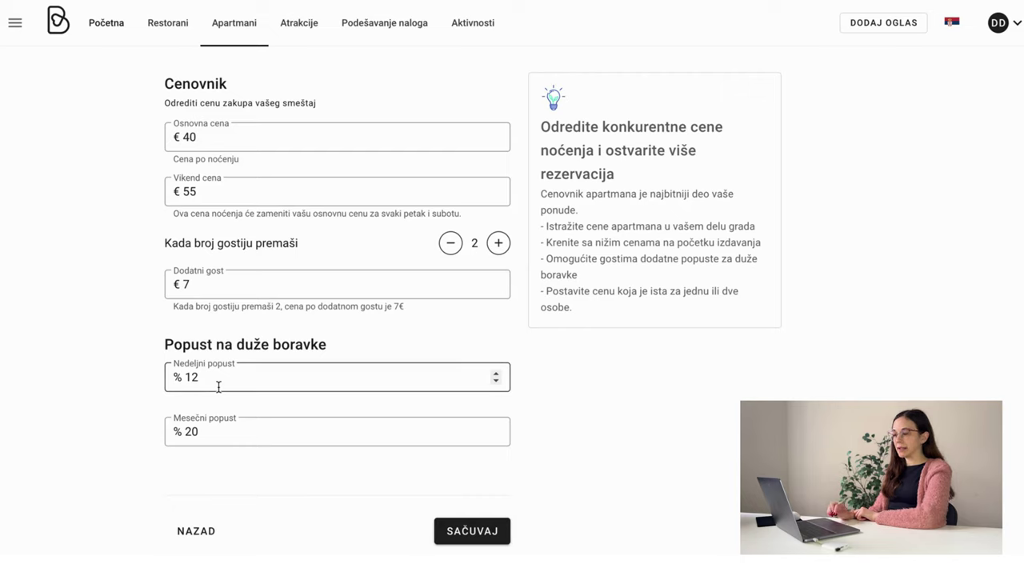
left_click(221, 439)
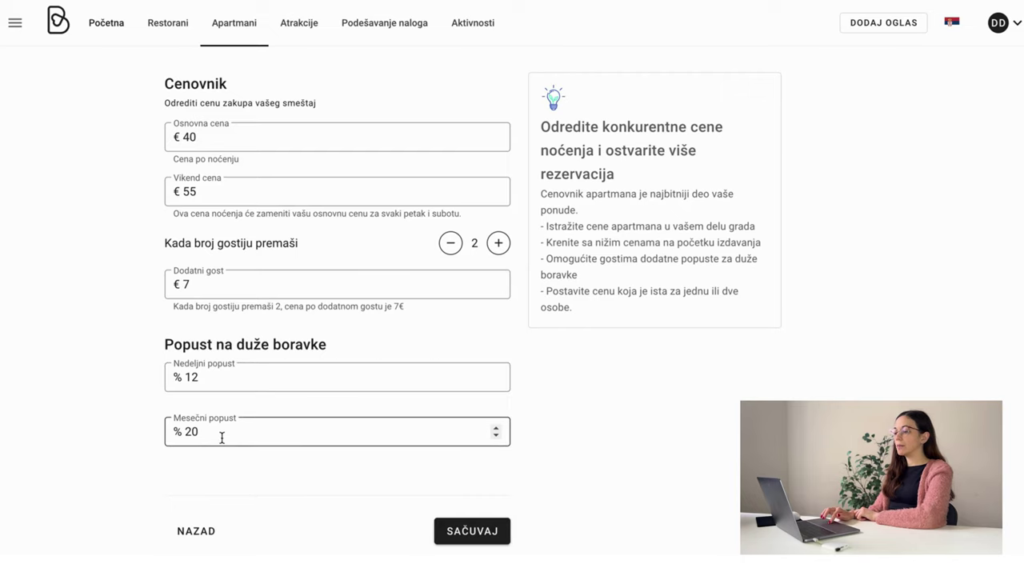
left_click(149, 405)
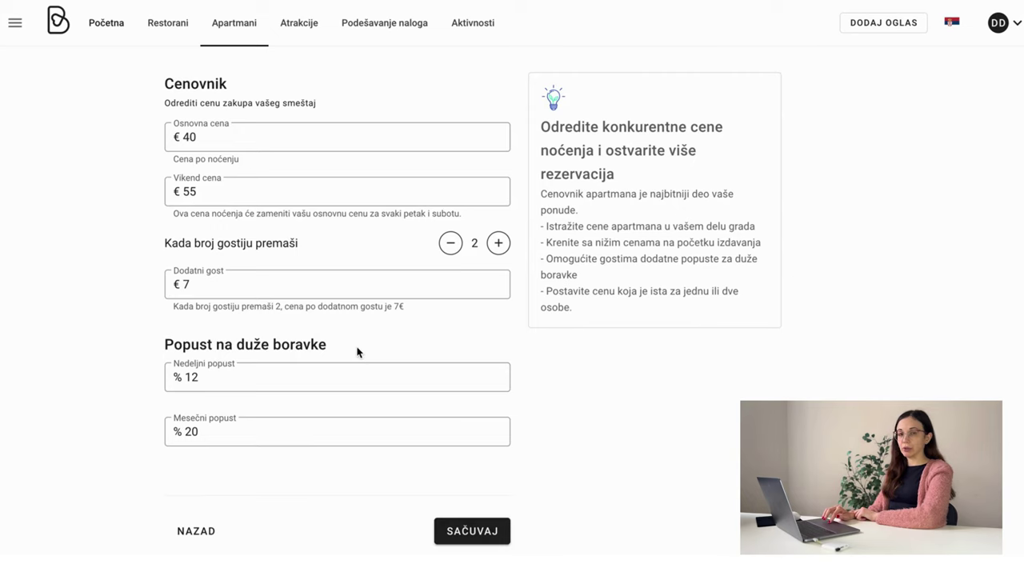
scroll(357, 352, "up", 2)
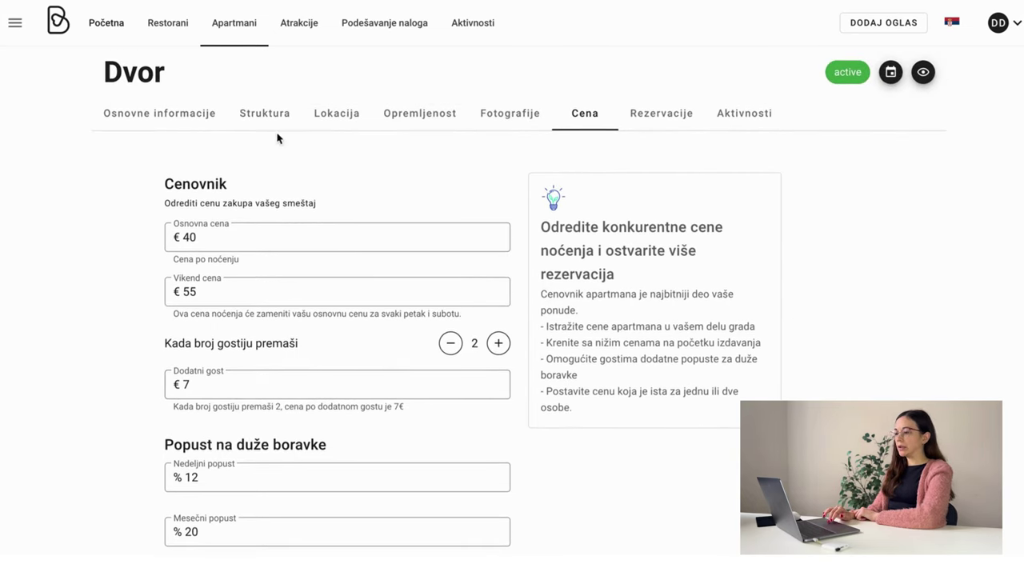
- Return to Dvor's availability calendar and view the availability and price details for May 12, 2023
left_click(890, 72)
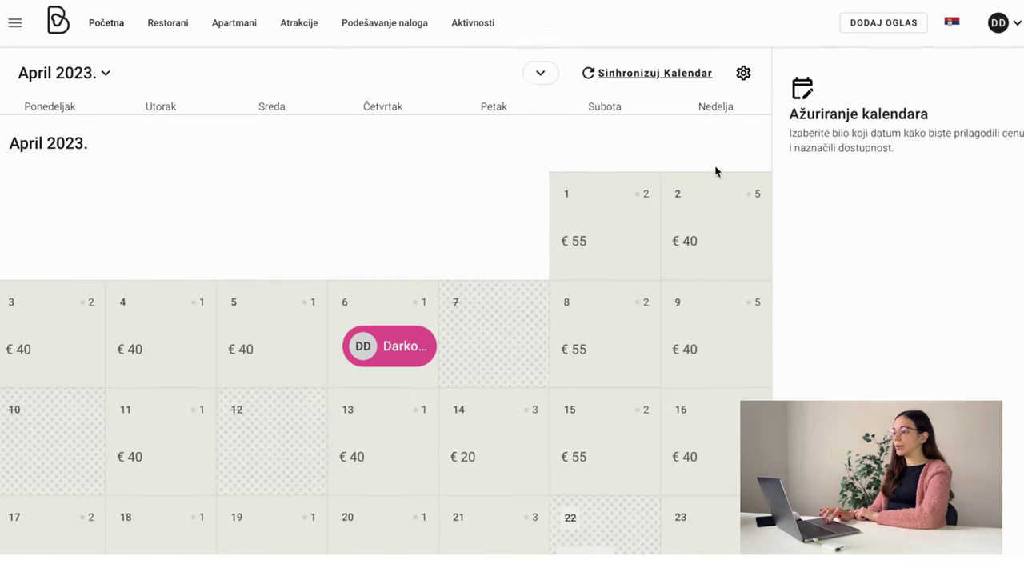
scroll(715, 168, "down", 3)
scroll(715, 171, "down", 2)
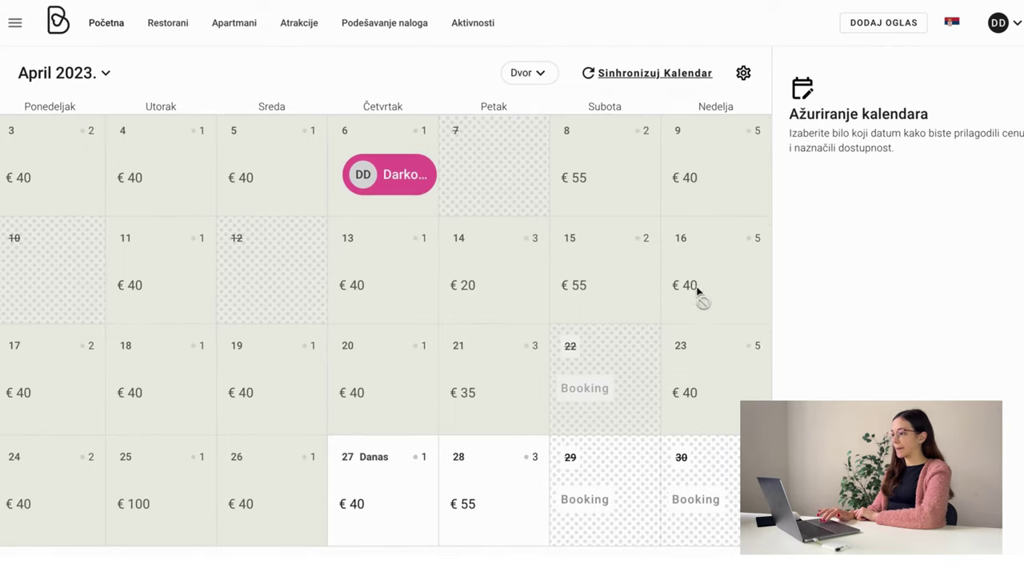
scroll(700, 438, "down", 5)
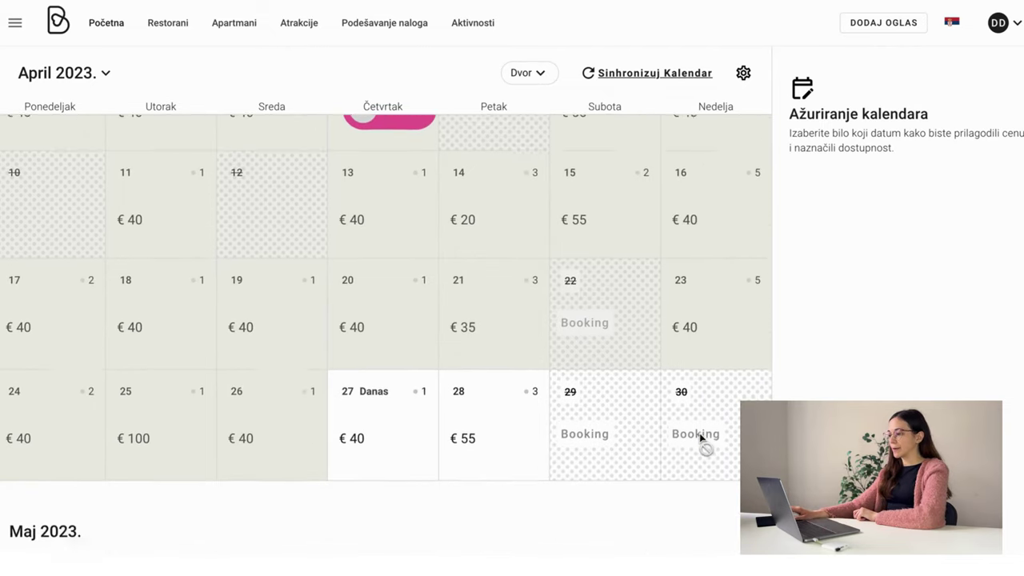
left_click(484, 449)
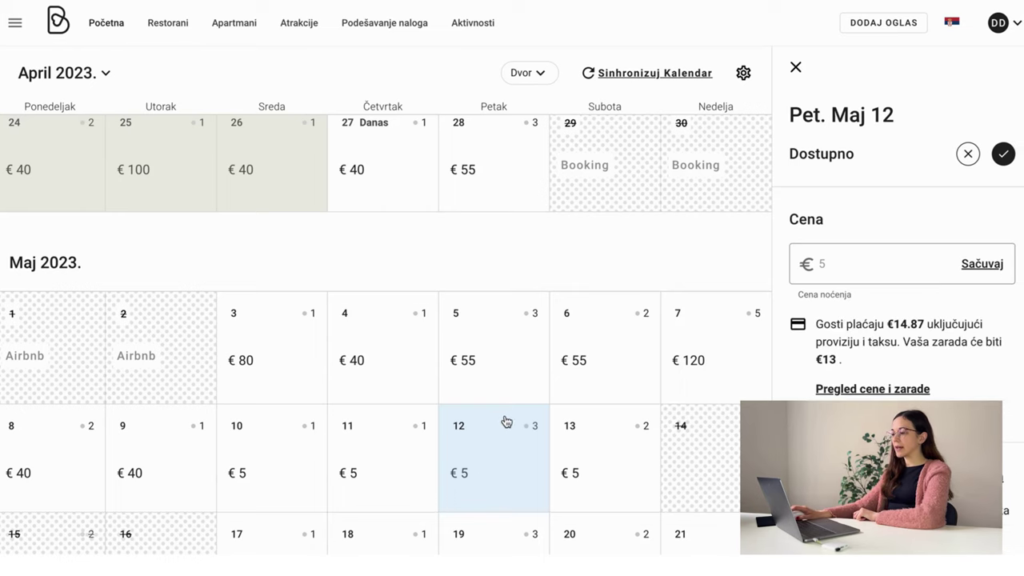
scroll(546, 277, "down", 1)
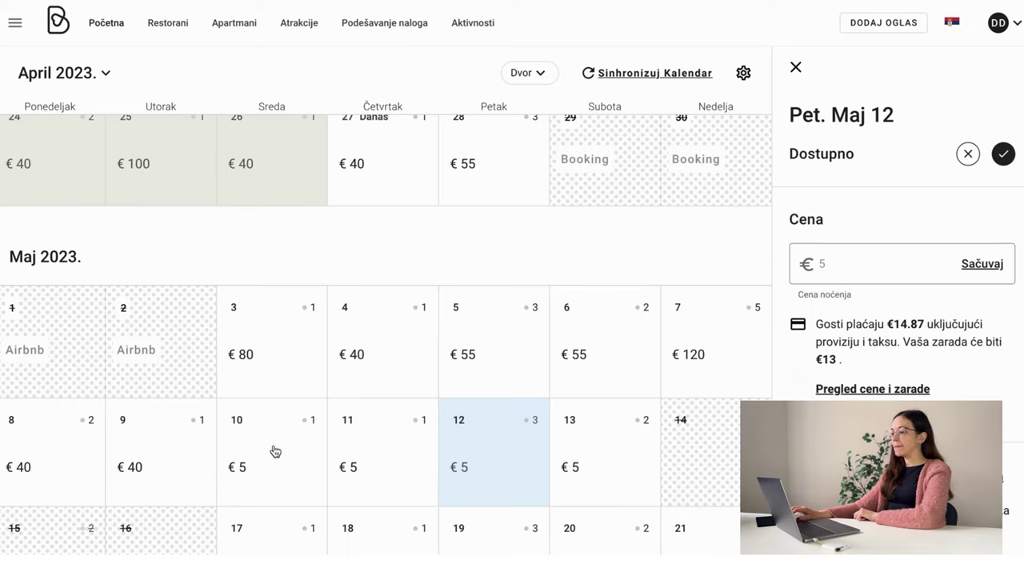
scroll(278, 449, "down", 1)
scroll(283, 445, "down", 2)
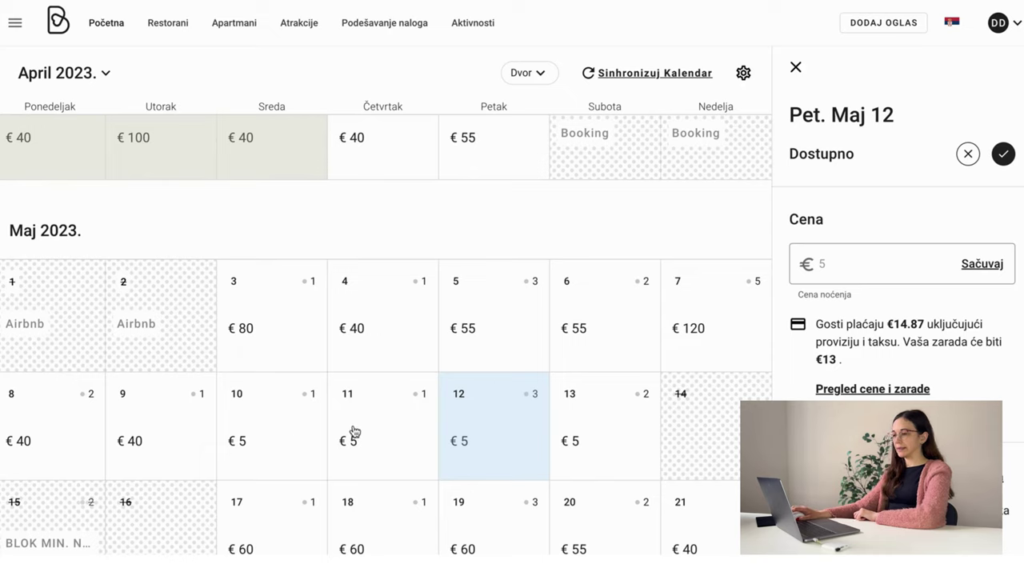
- Set the nightly price for May 10–12, 2023 to €80 and save it
left_click(254, 425)
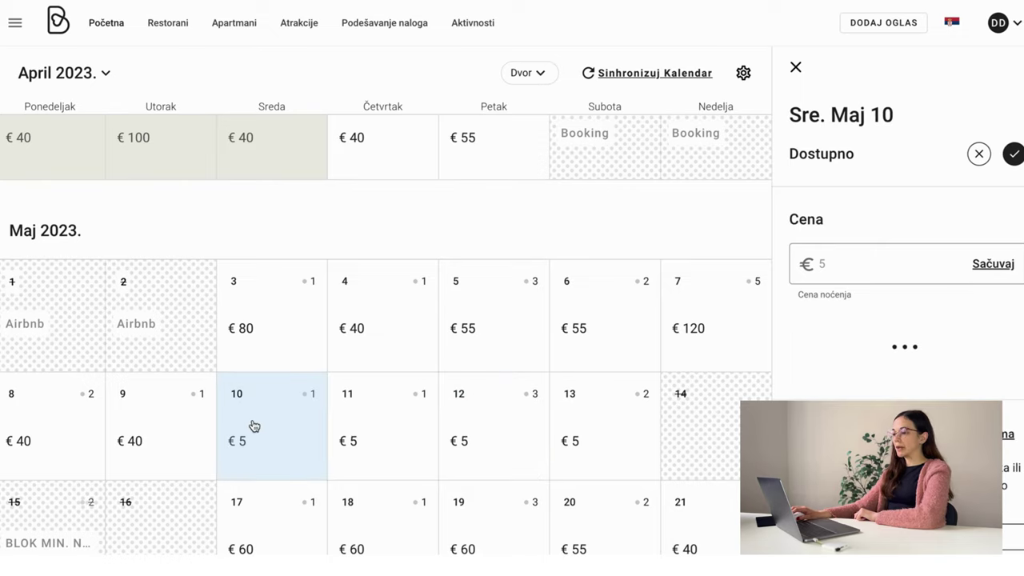
left_click_drag(254, 426, 543, 414)
left_click(854, 263)
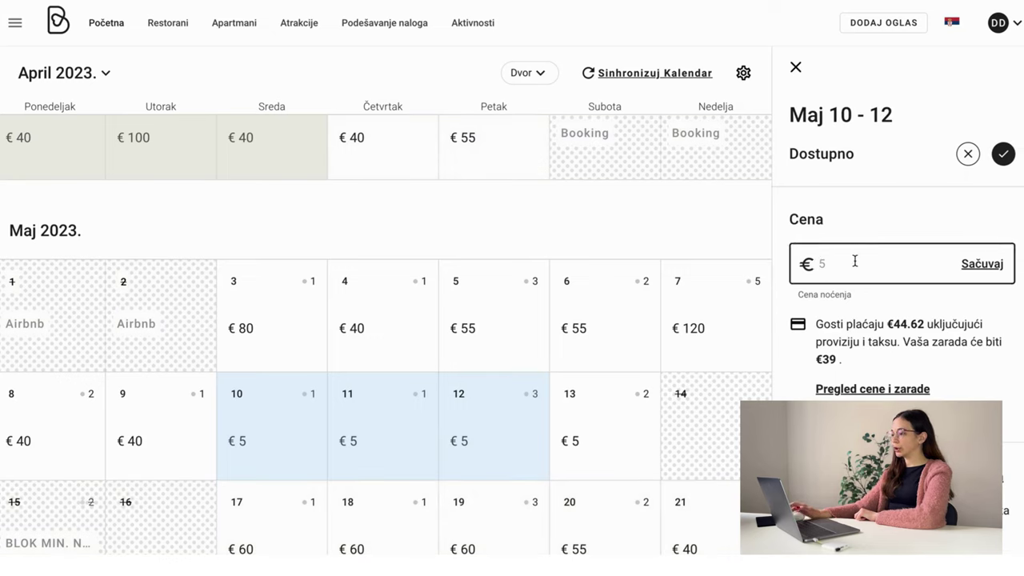
type("8")
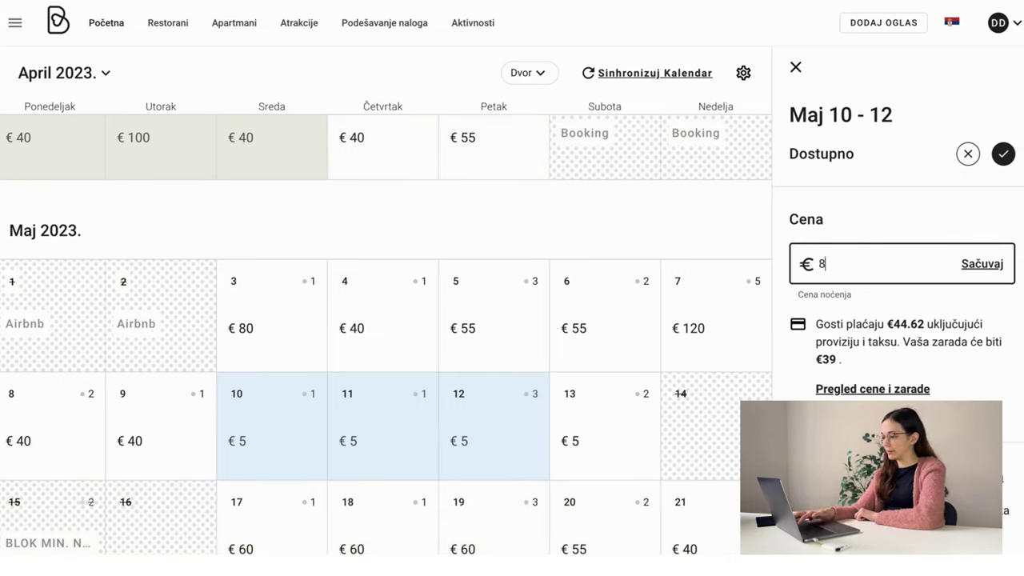
type("0")
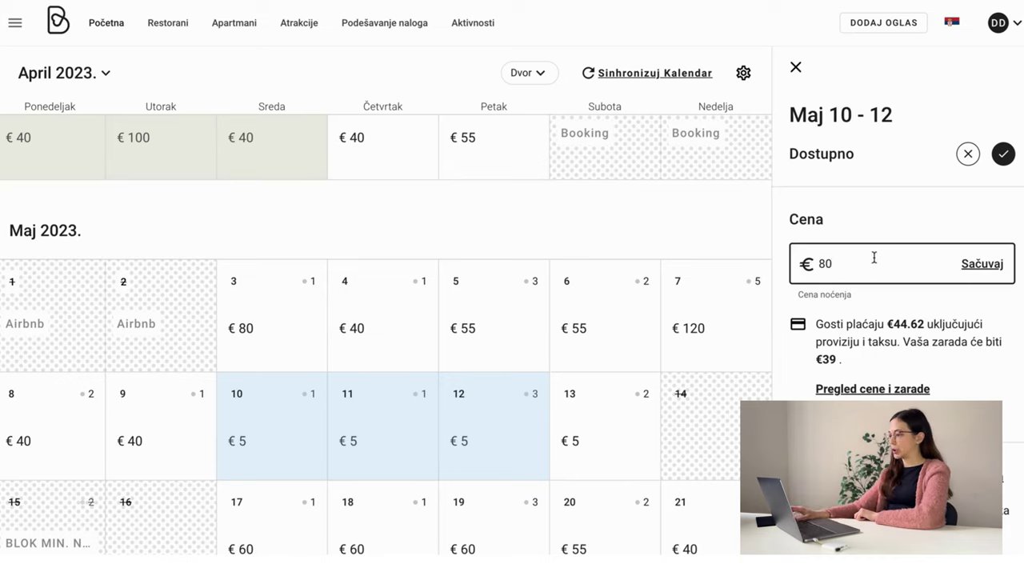
left_click(983, 271)
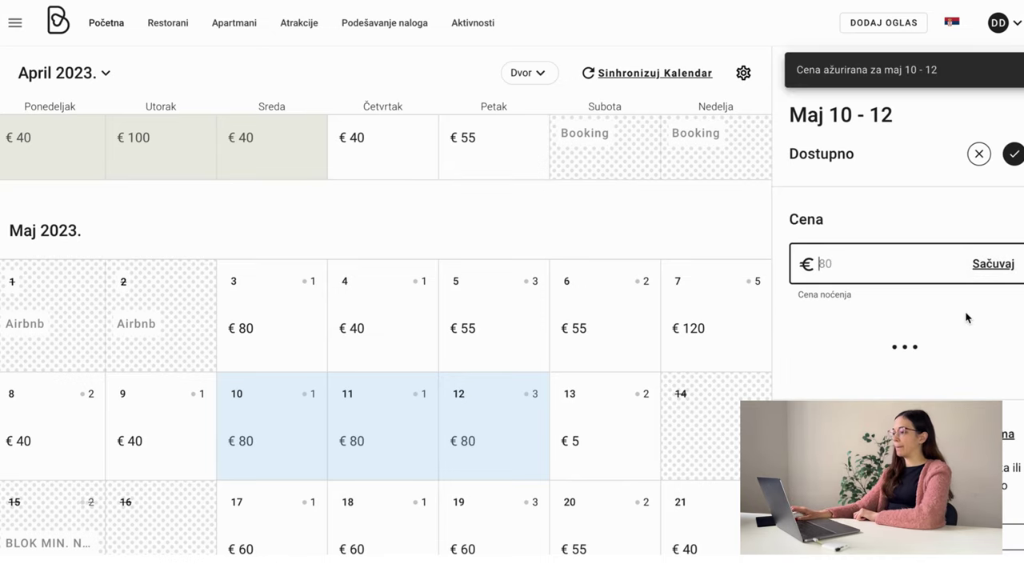
left_click(504, 232)
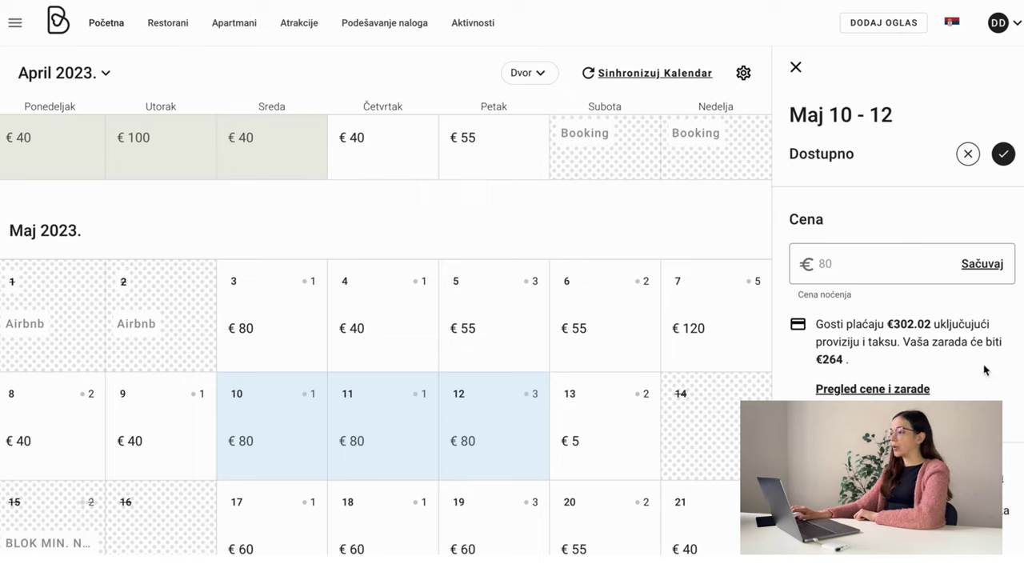
- Select May 12 alone and open its price and earnings overview to view the cost breakdown
left_click(487, 422)
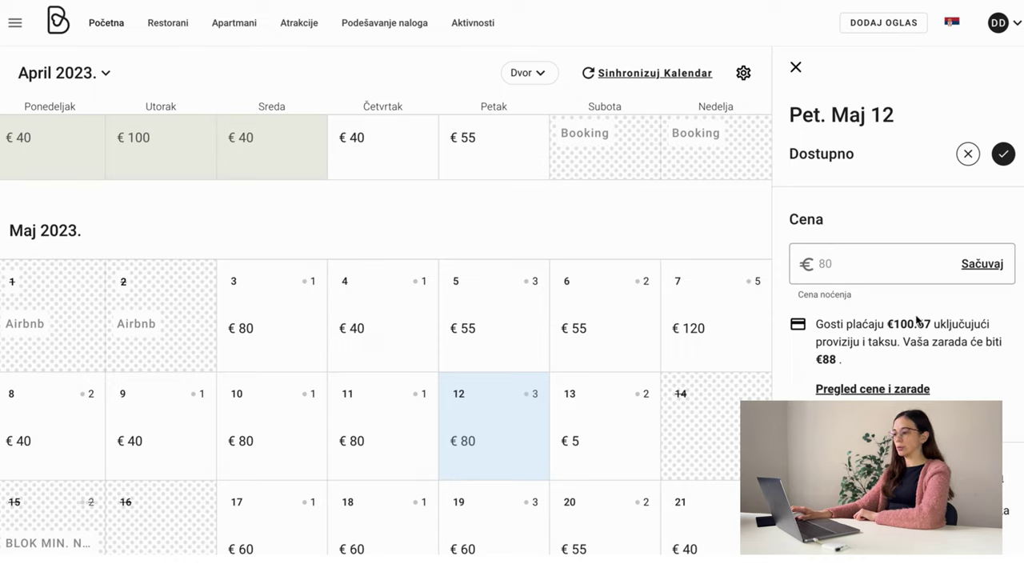
scroll(916, 312, "down", 1)
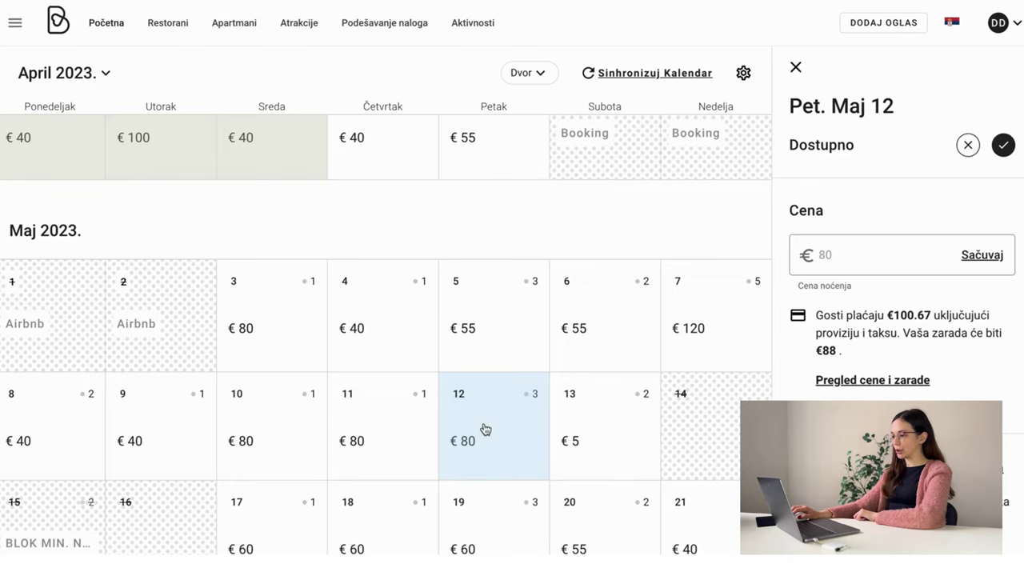
scroll(492, 420, "down", 1)
scroll(502, 352, "down", 1)
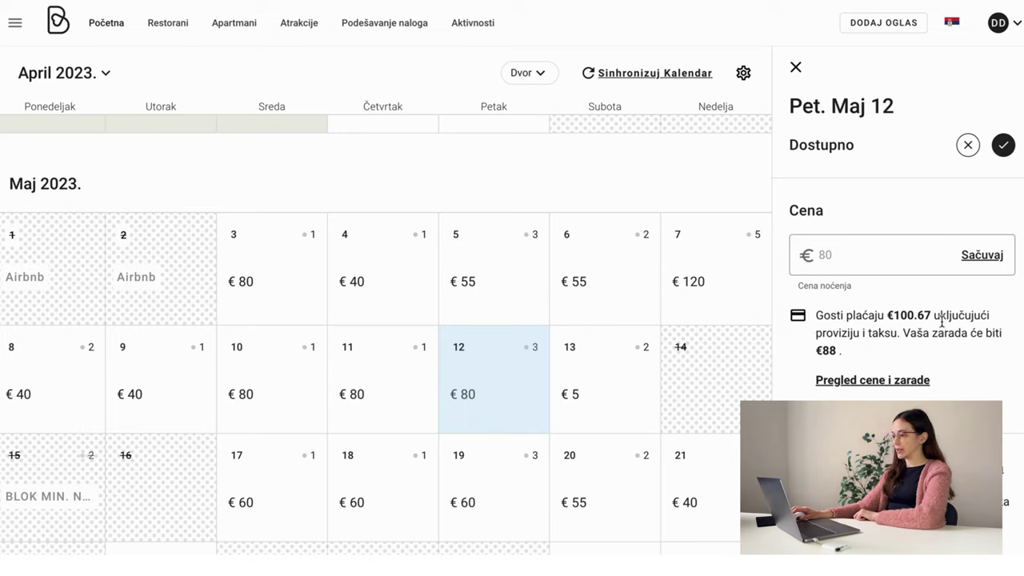
left_click(866, 381)
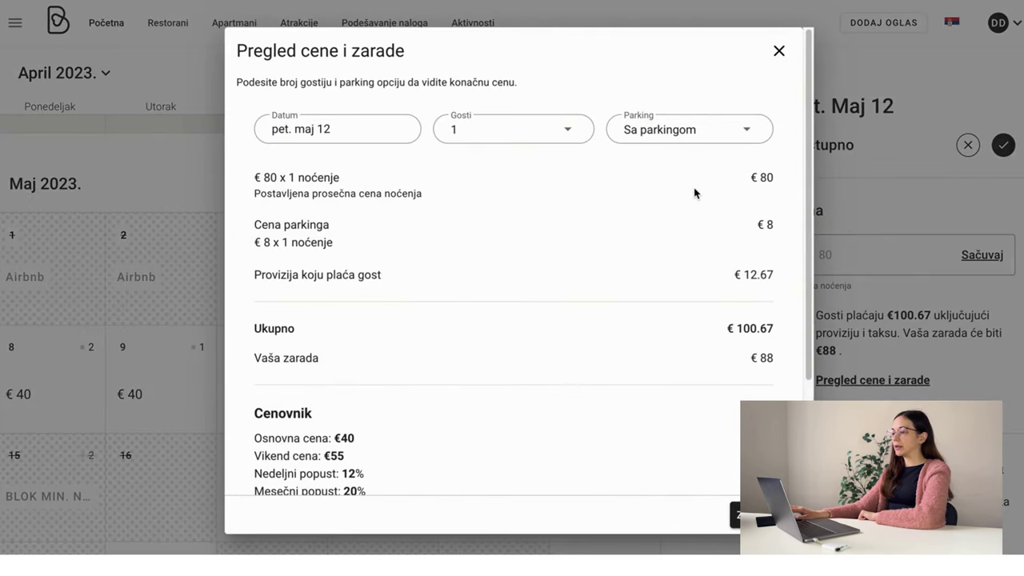
scroll(696, 192, "down", 3)
scroll(700, 212, "up", 3)
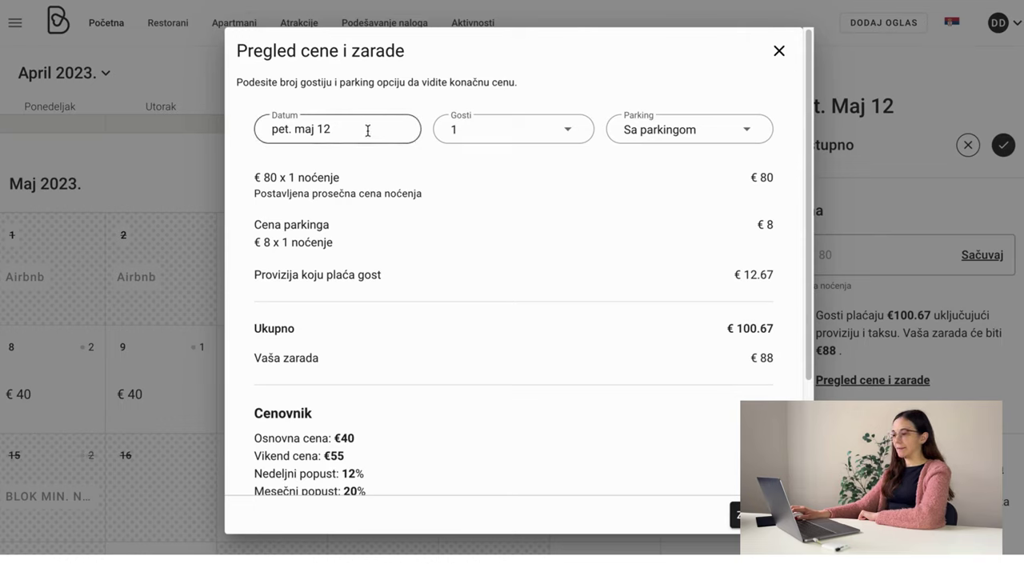
- Set the number of guests to 4 in the May 12 price and earnings overview
left_click(505, 136)
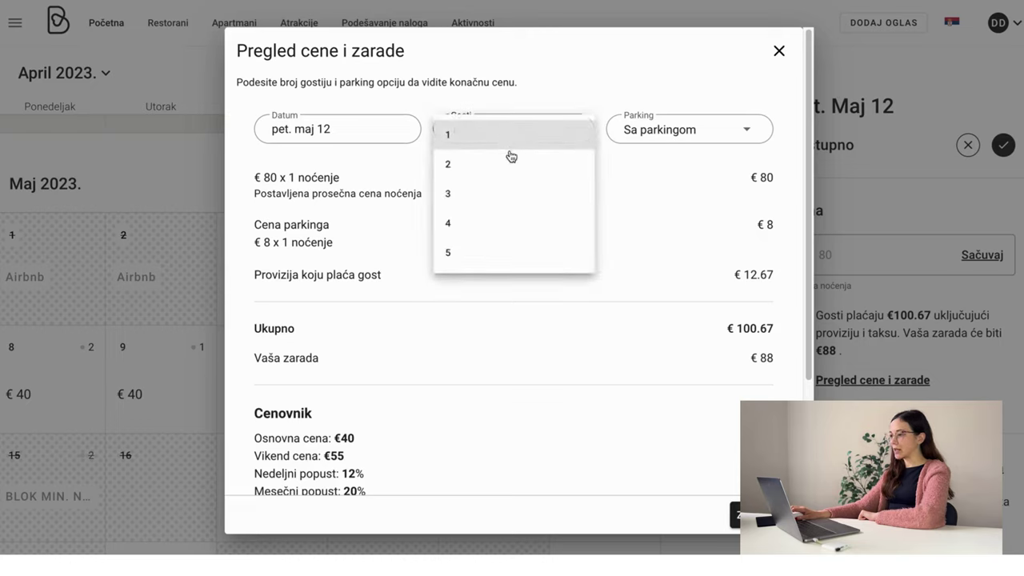
left_click(508, 225)
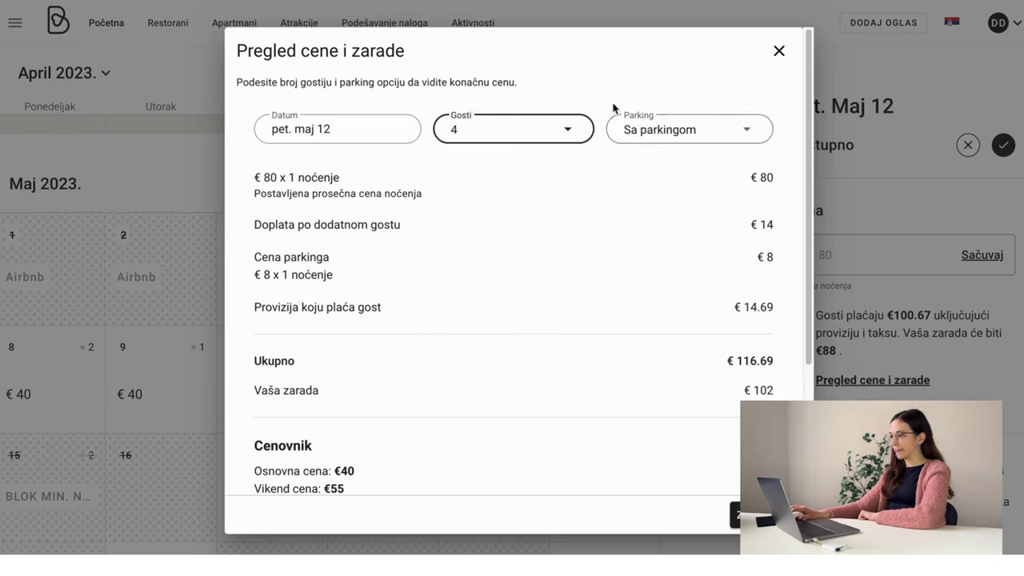
left_click(619, 72)
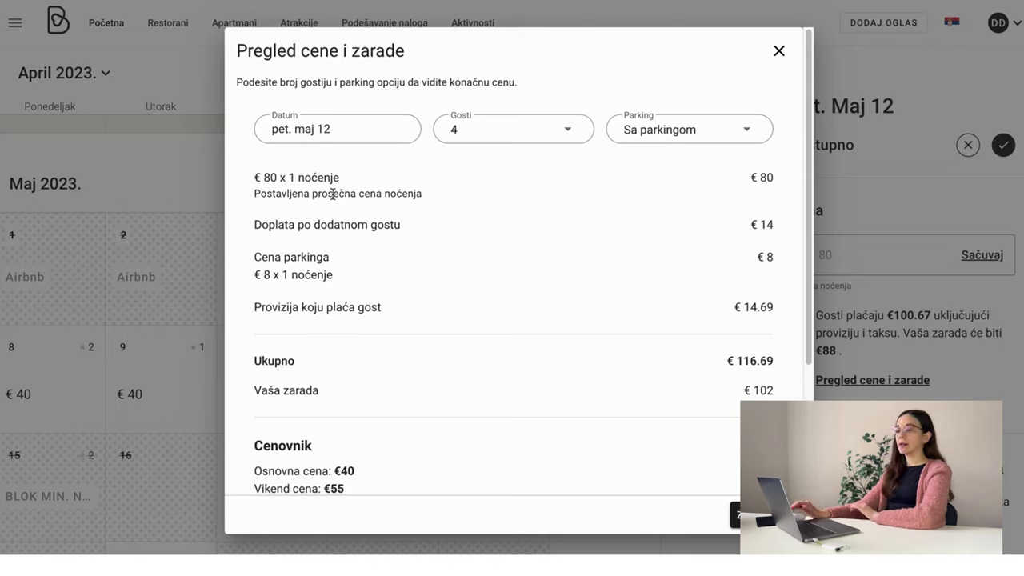
- Examine the May 12 breakdown for four guests, covering extra-guest and parking charges, guest commission, host earnings, price list and daily price table
scroll(459, 216, "down", 1)
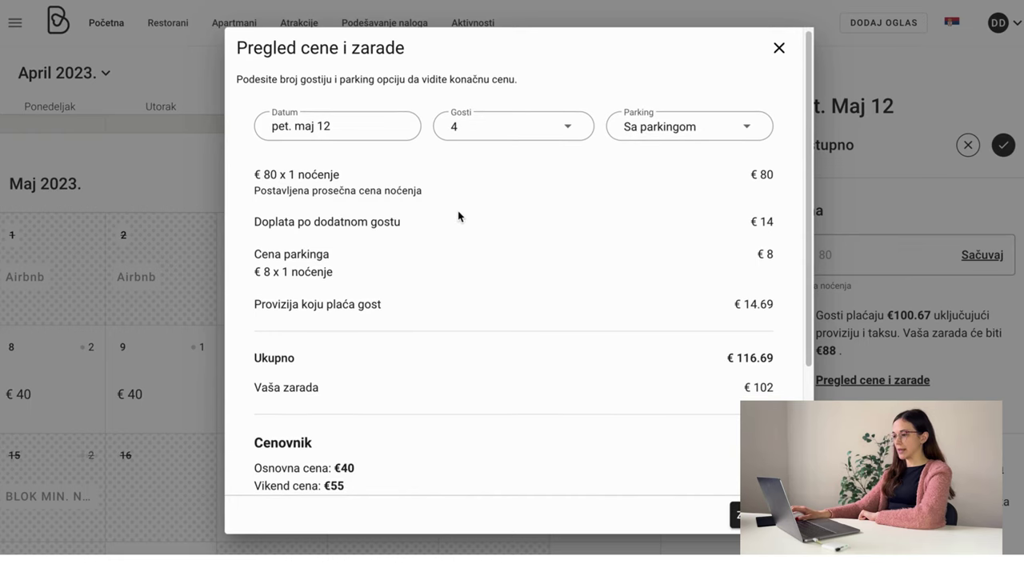
scroll(458, 215, "down", 1)
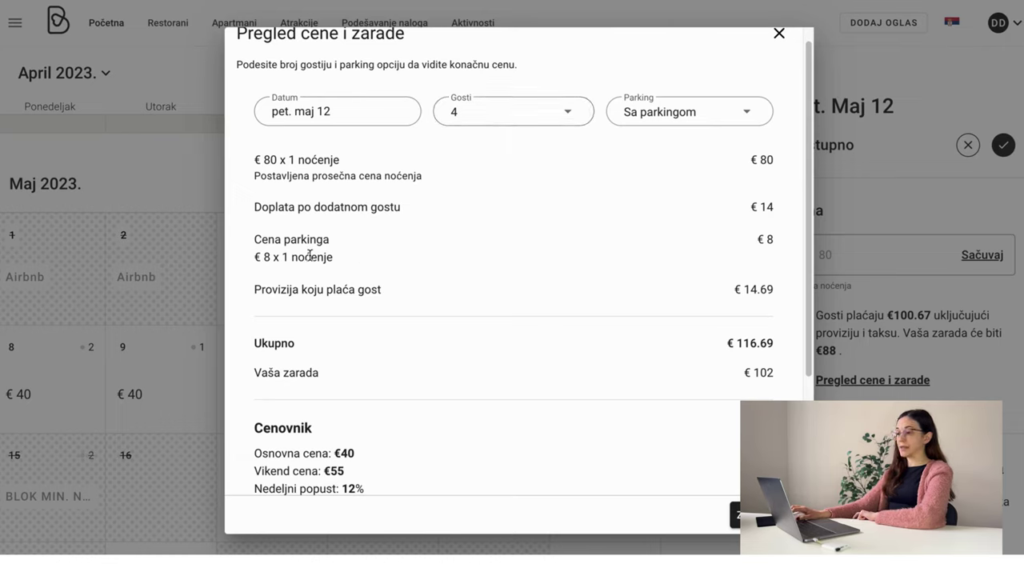
scroll(493, 258, "down", 1)
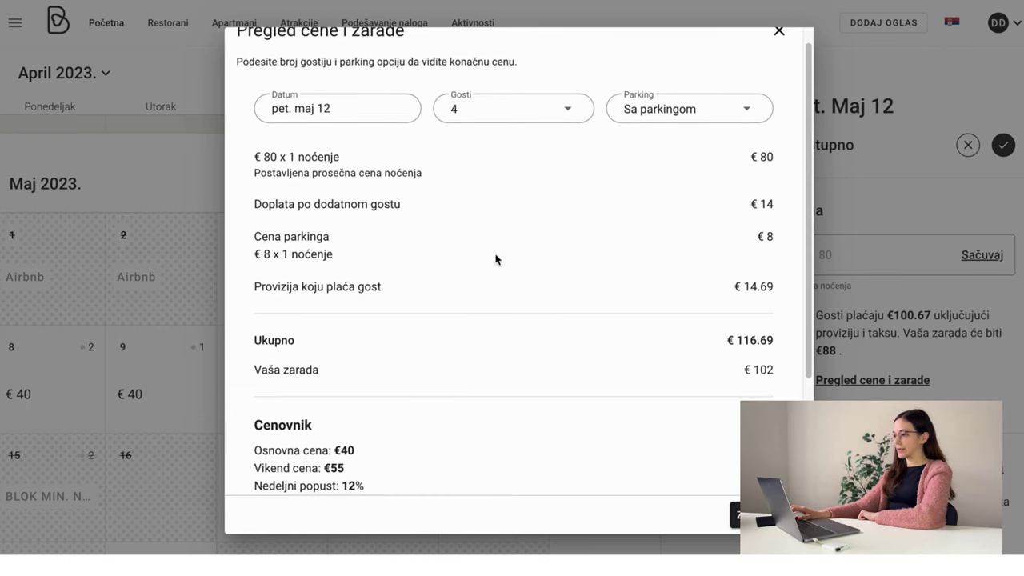
scroll(690, 286, "down", 1)
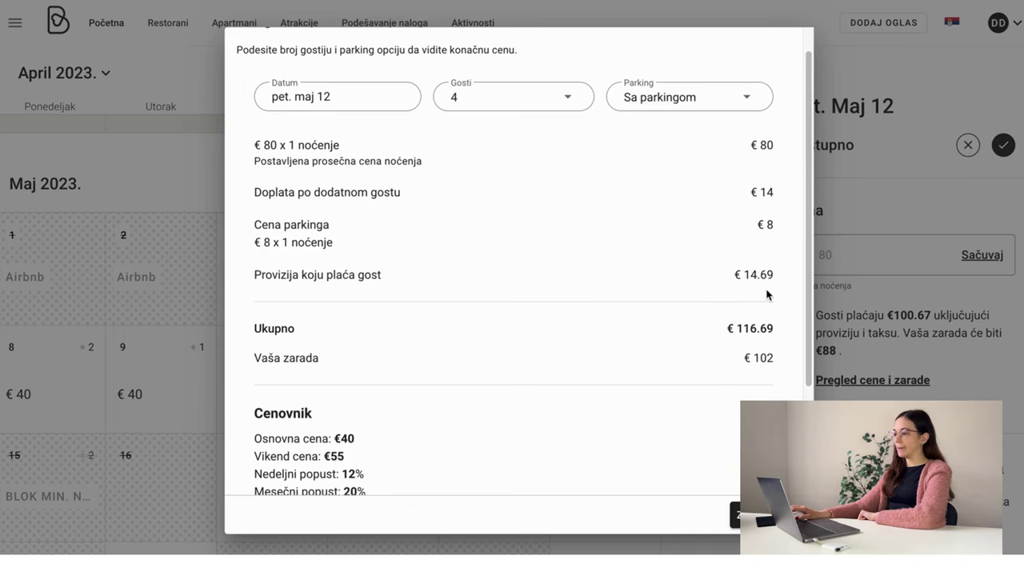
scroll(768, 290, "down", 3)
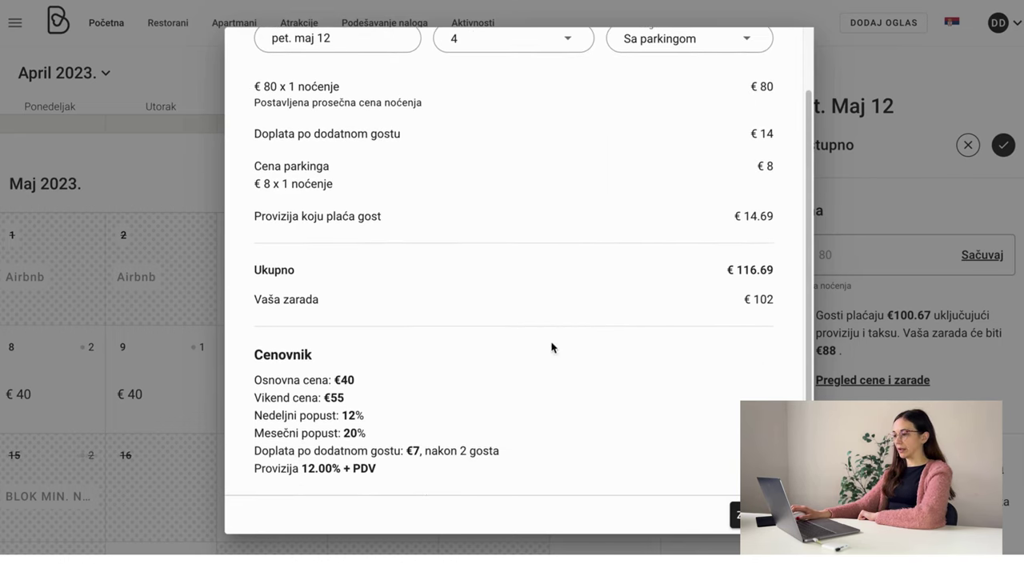
scroll(643, 276, "down", 1)
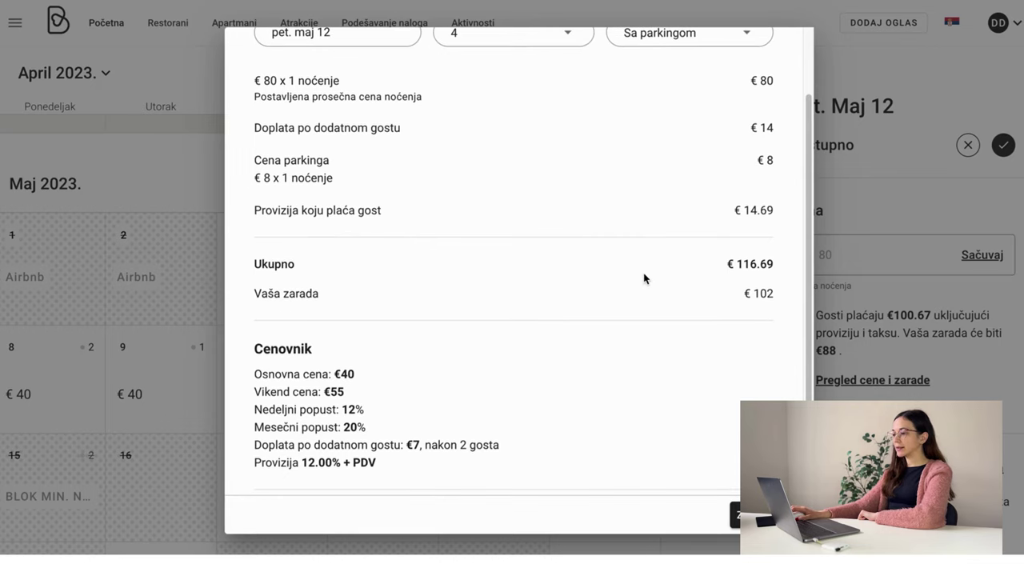
scroll(643, 278, "down", 4)
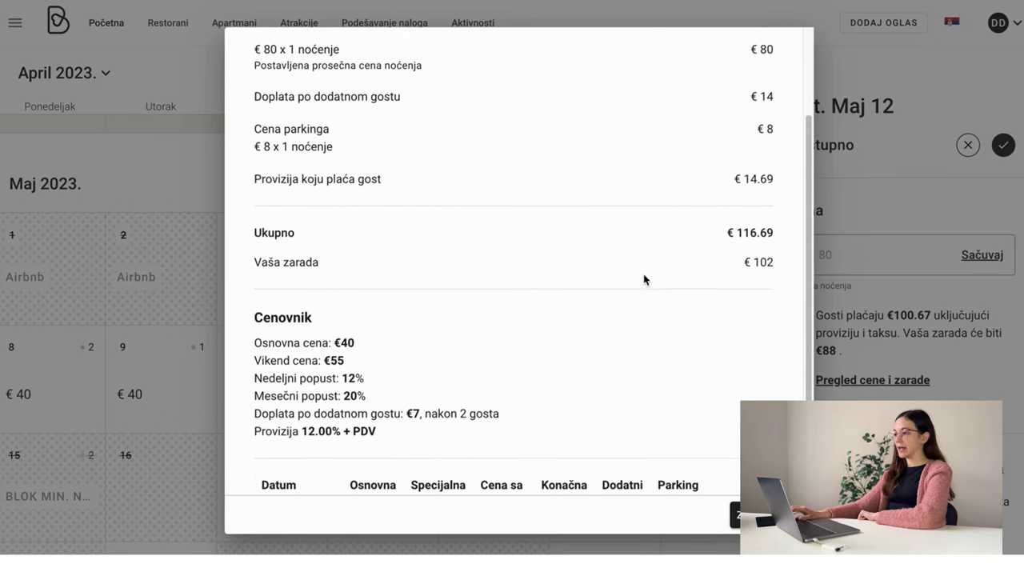
scroll(644, 279, "down", 3)
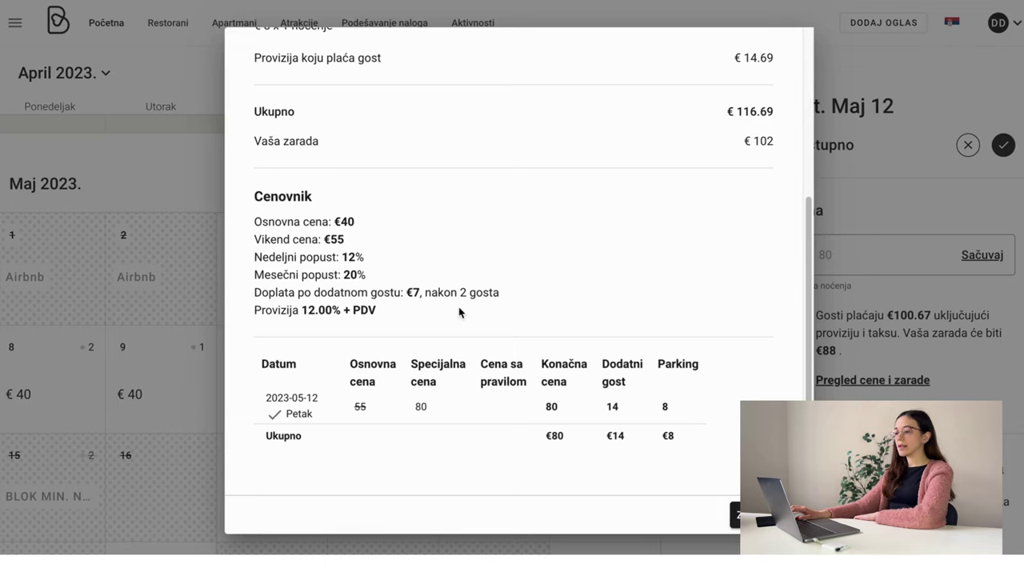
scroll(462, 314, "down", 1)
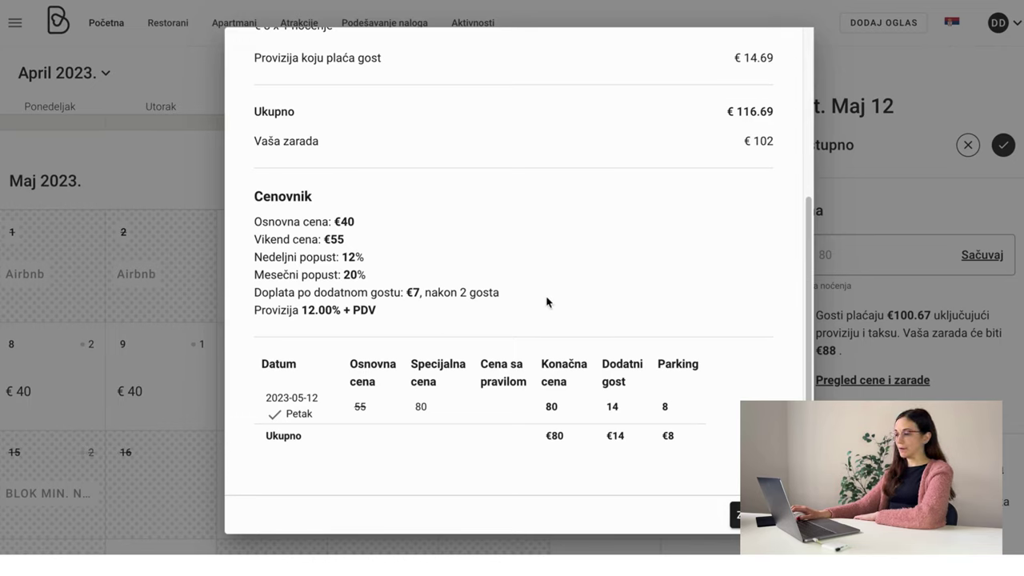
scroll(546, 297, "down", 2)
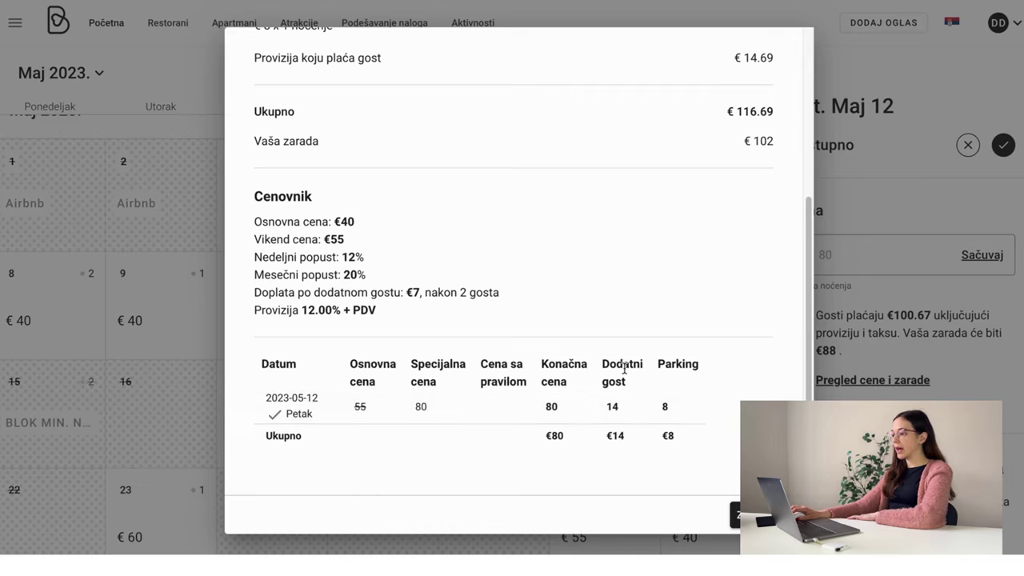
scroll(697, 407, "down", 1)
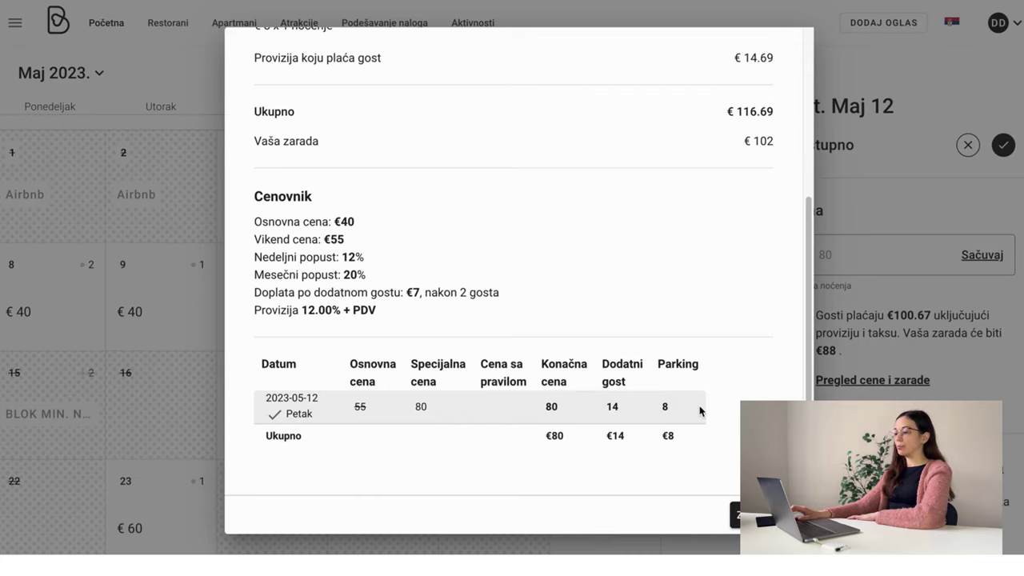
scroll(707, 417, "up", 5)
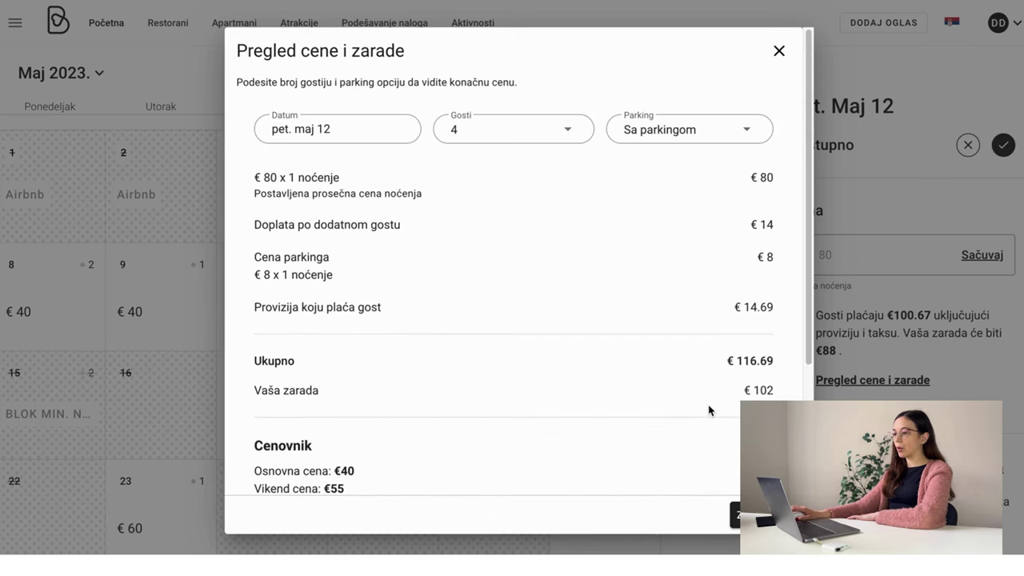
scroll(708, 409, "down", 5)
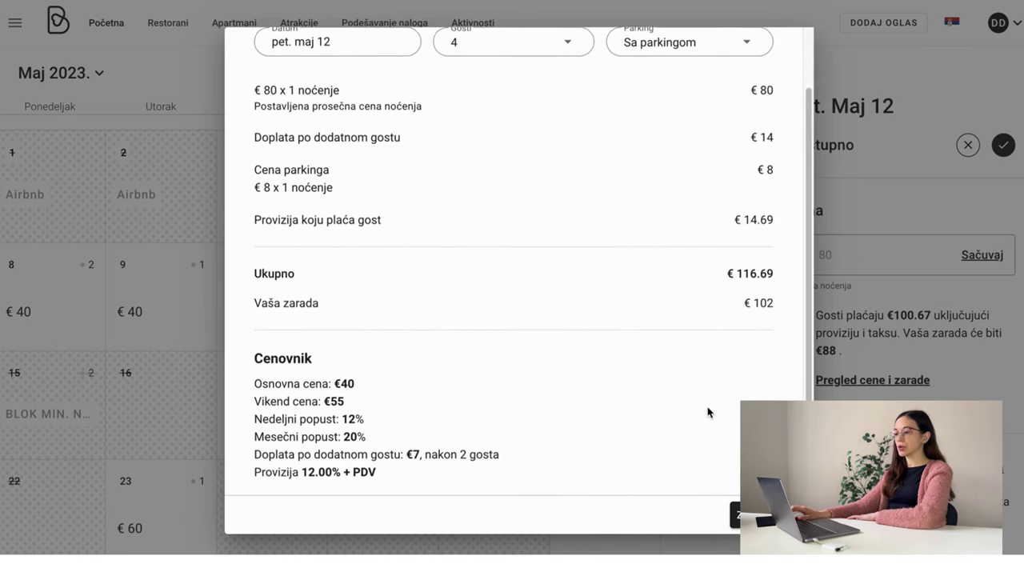
scroll(708, 412, "down", 1)
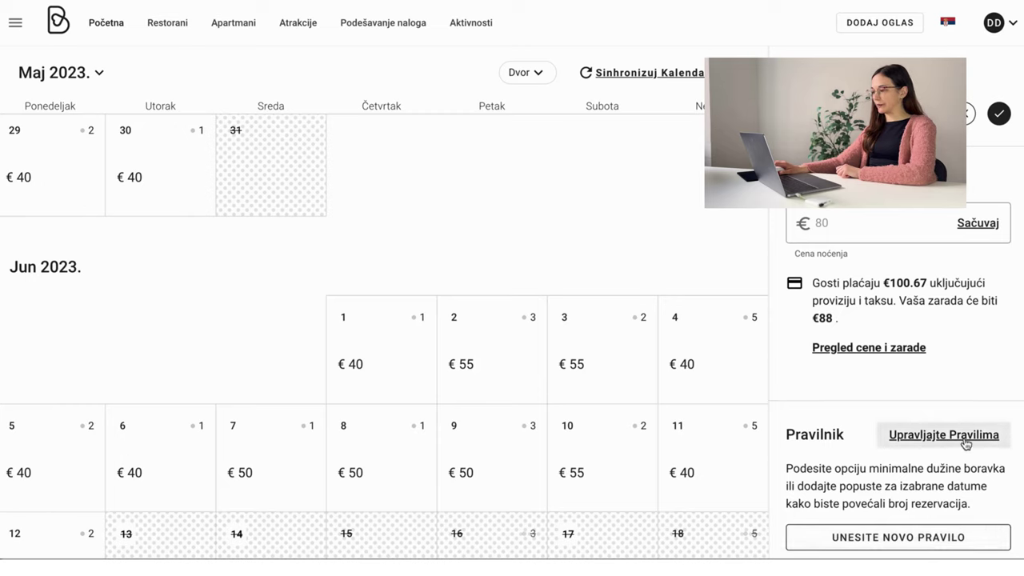
- Start a new calendar rule and name it "snizeno 20 posto"
left_click(966, 541)
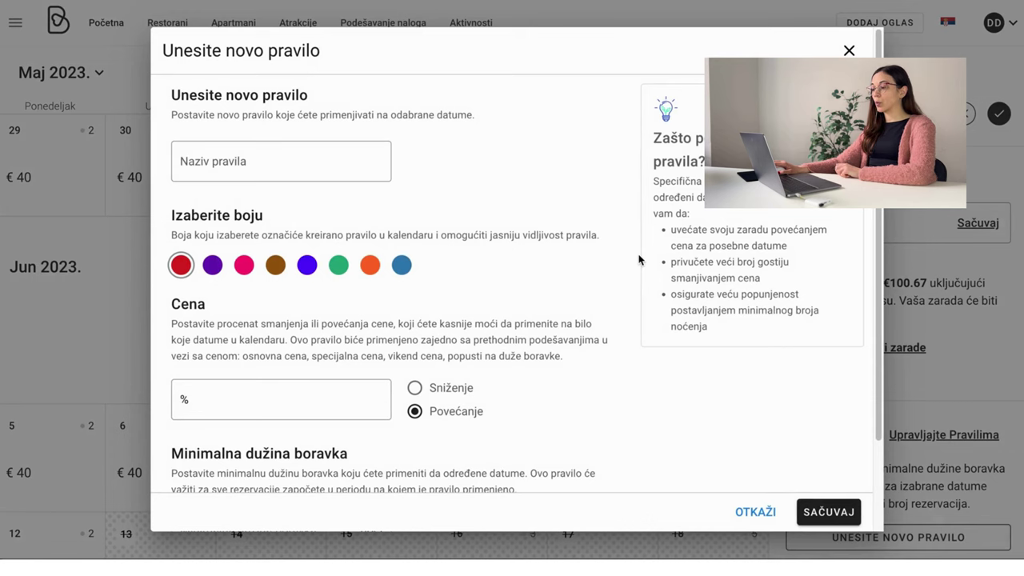
scroll(638, 259, "down", 1)
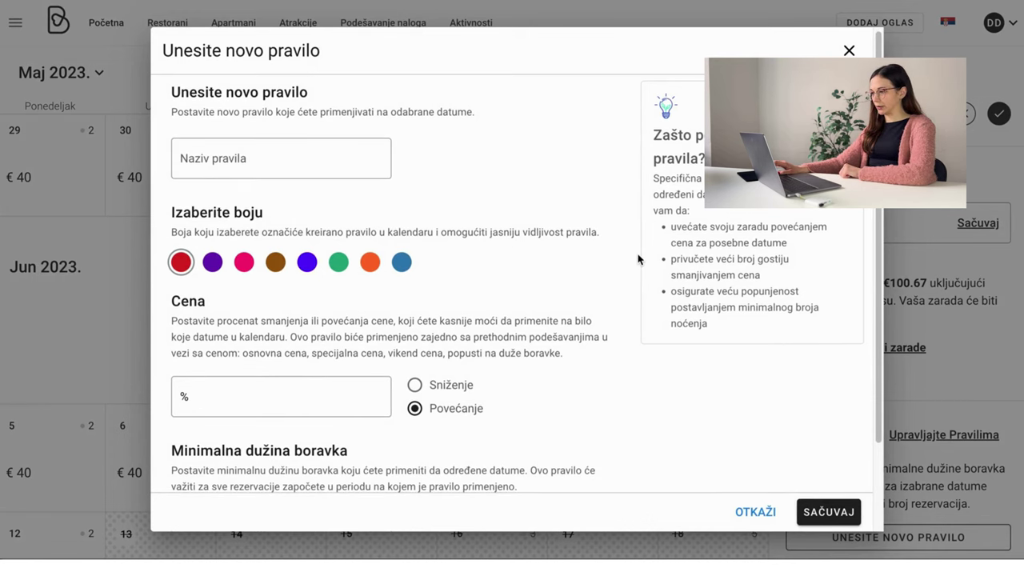
scroll(637, 259, "up", 1)
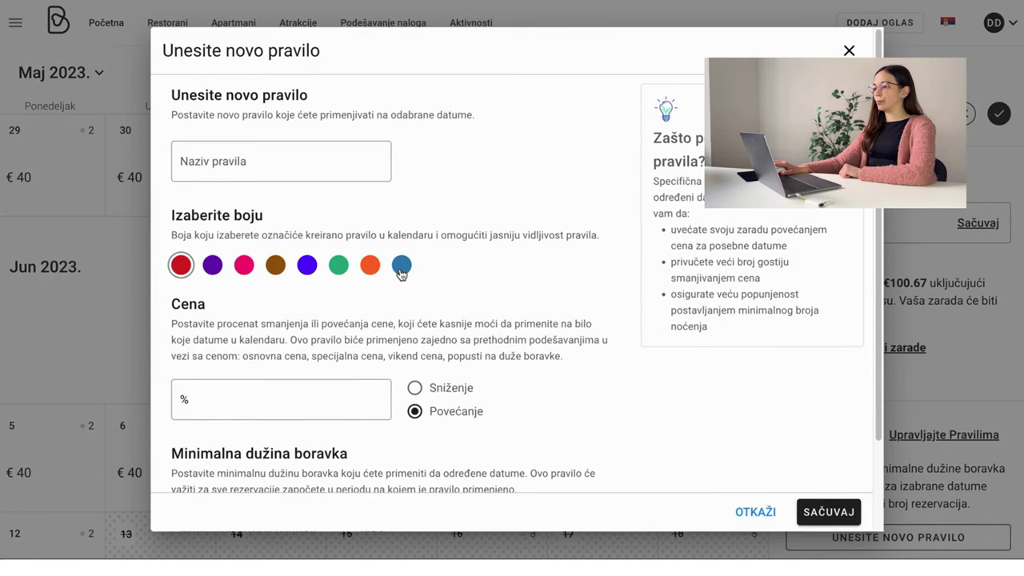
left_click(295, 167)
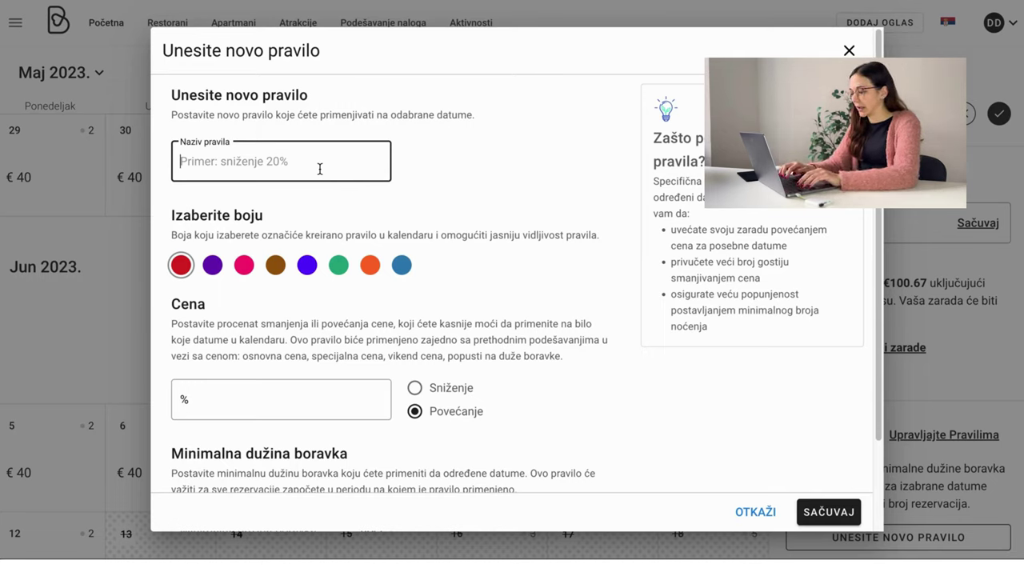
type("snizen")
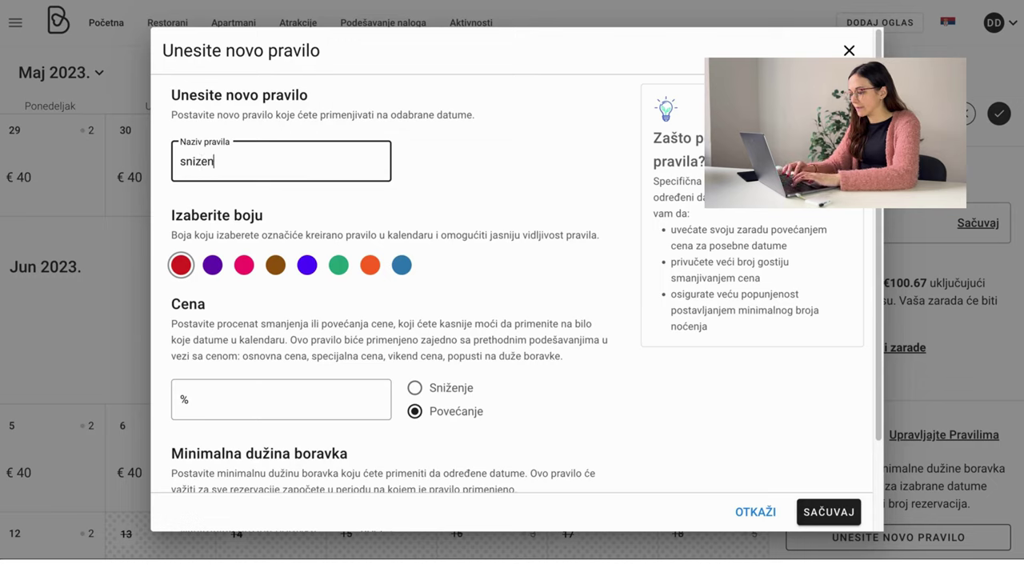
type("o 20")
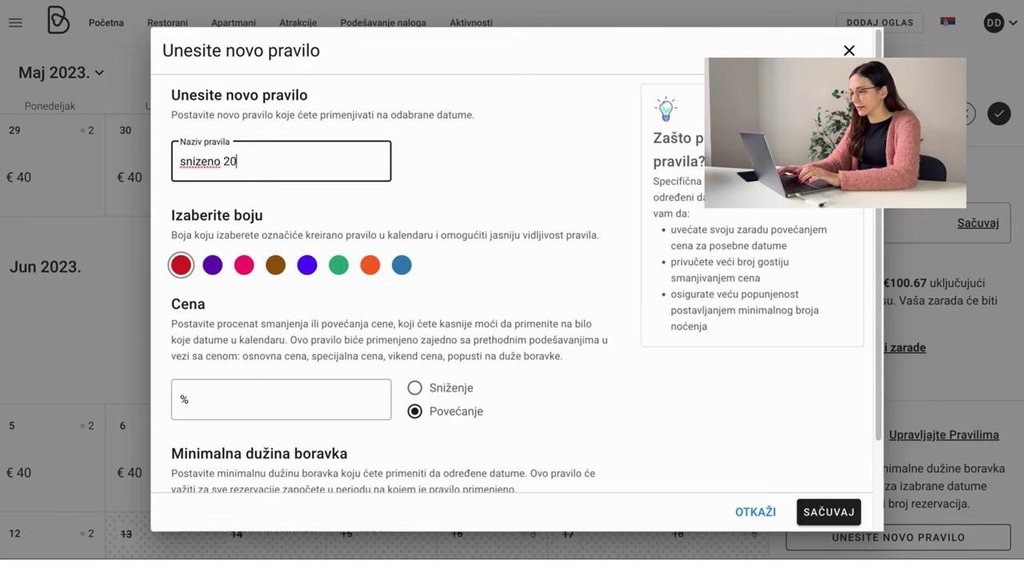
type(" posto")
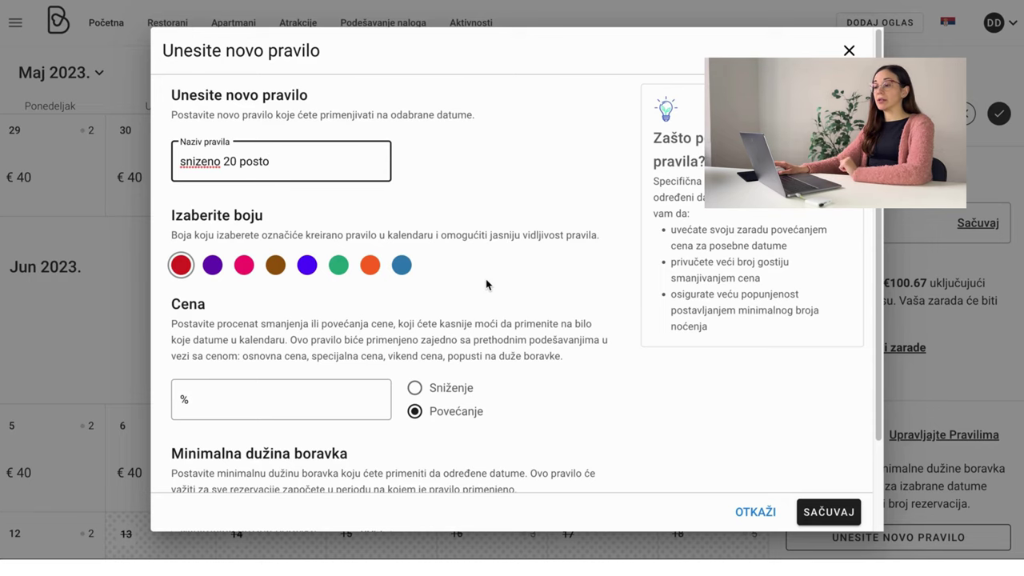
- Mark the new rule in pink, give it a 20% price reduction (Sniženje), and save it
scroll(486, 284, "down", 1)
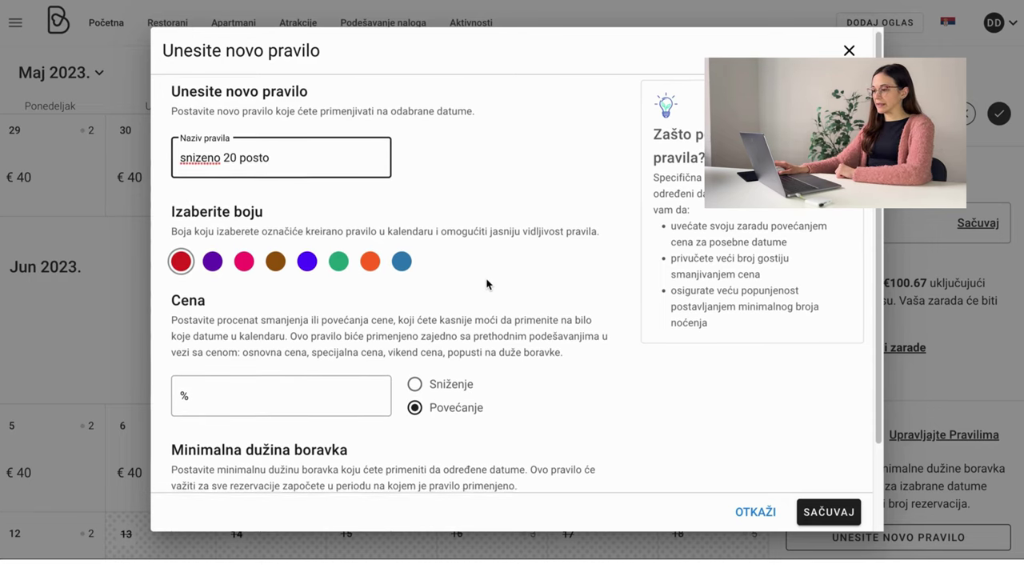
left_click(244, 256)
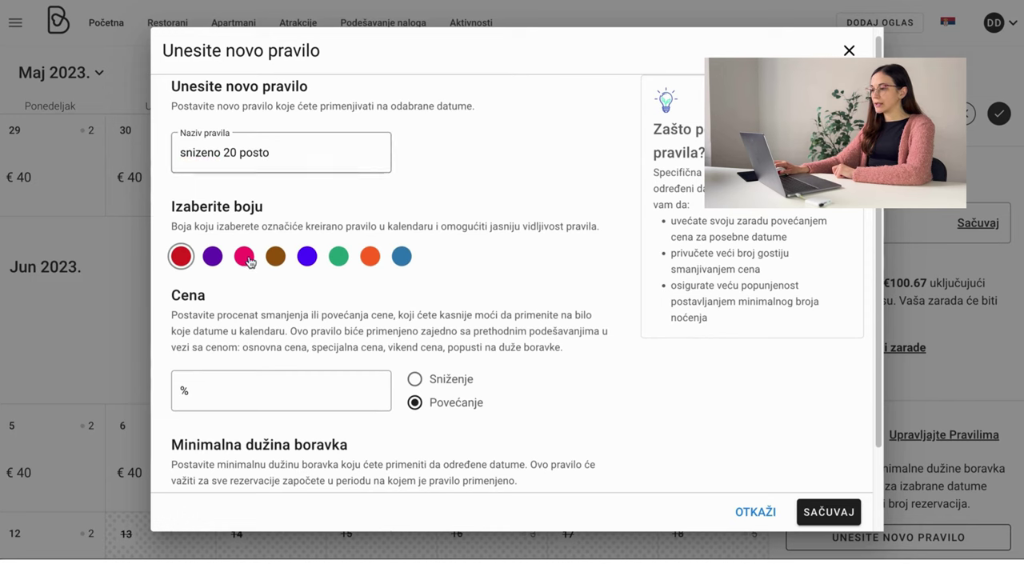
scroll(564, 227, "down", 2)
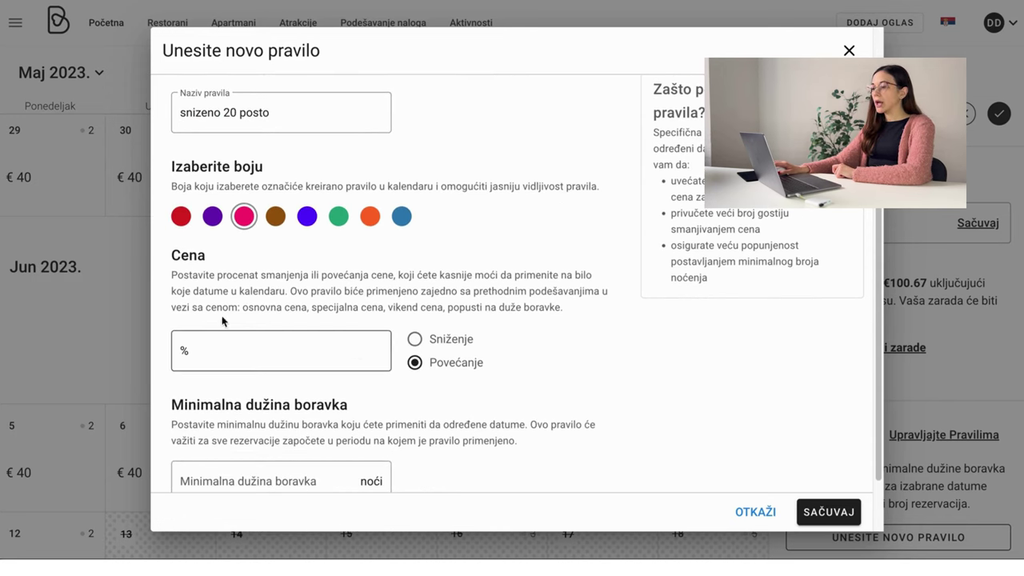
left_click(238, 351)
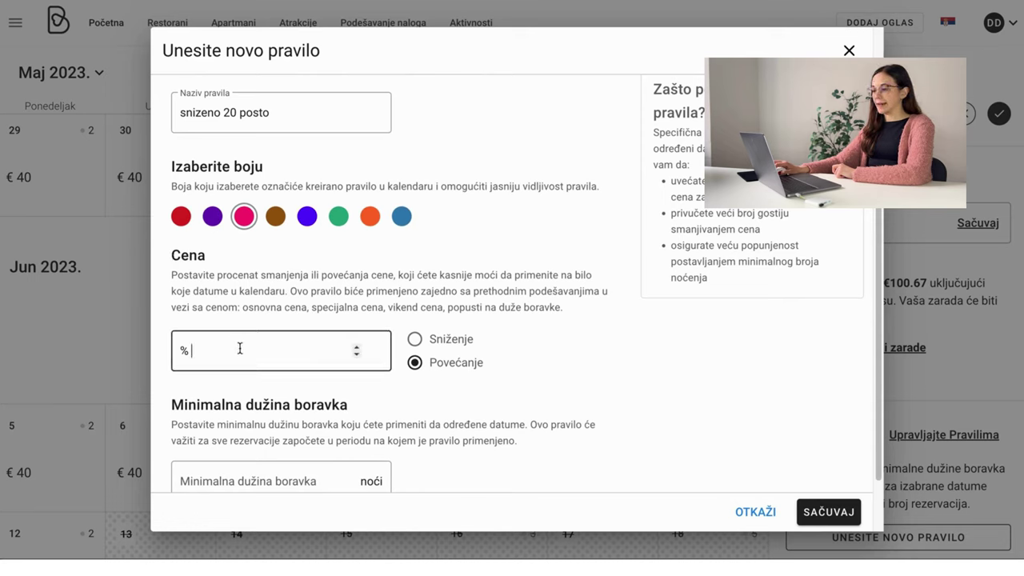
type("20")
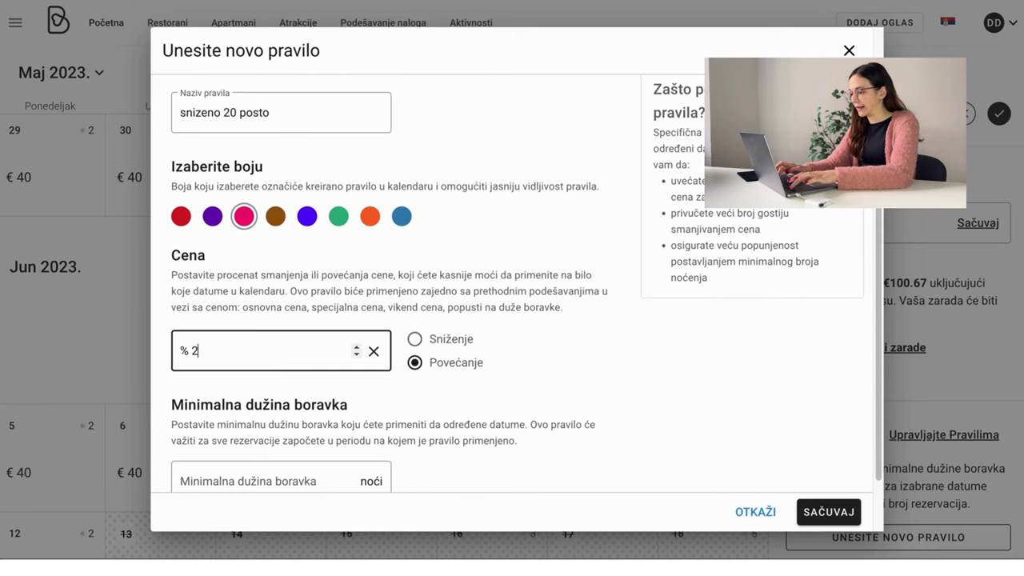
left_click(415, 339)
scroll(597, 345, "down", 1)
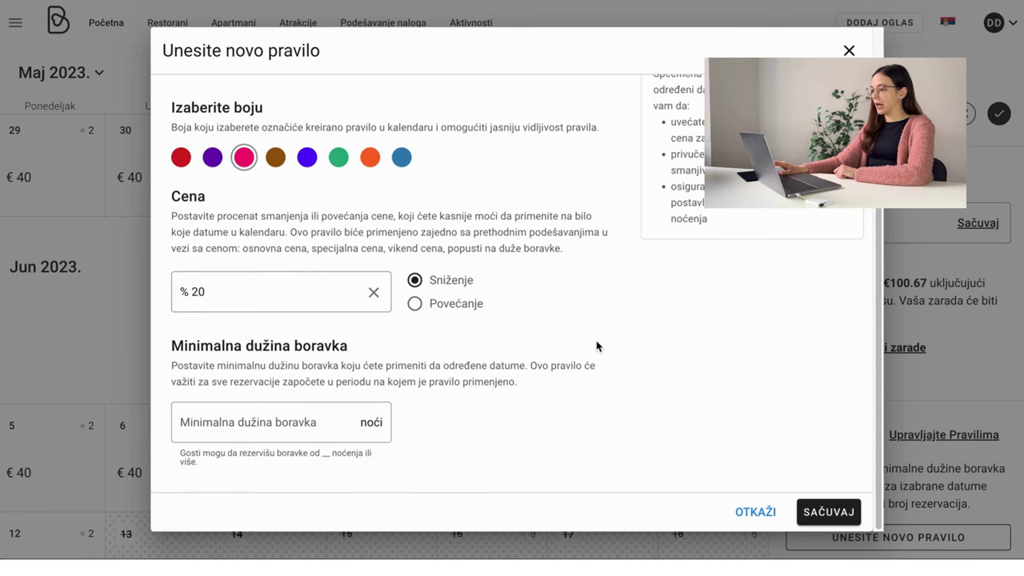
left_click(843, 512)
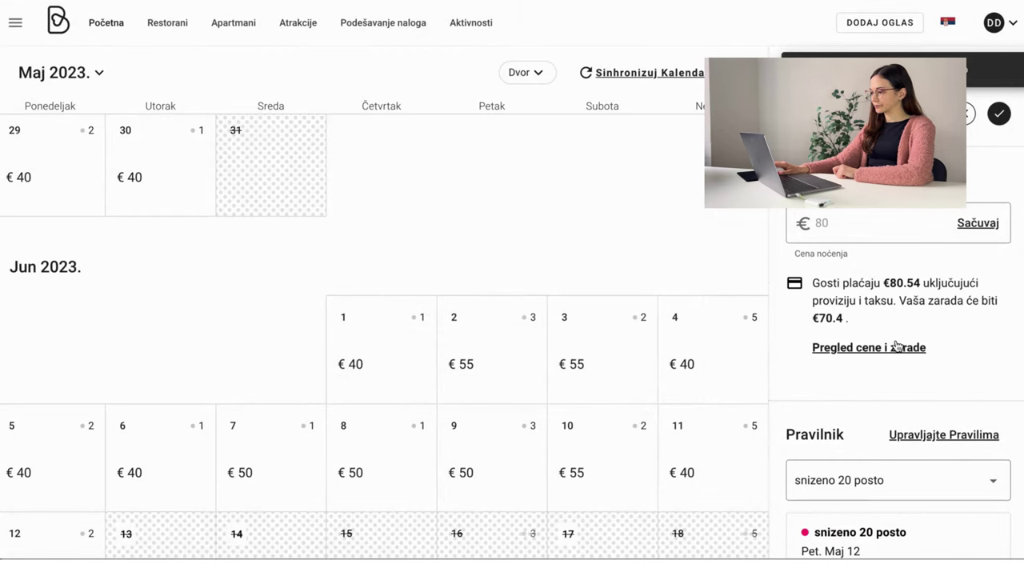
- Check which rules are available for May 12 without changing the selected rule
scroll(932, 373, "down", 1)
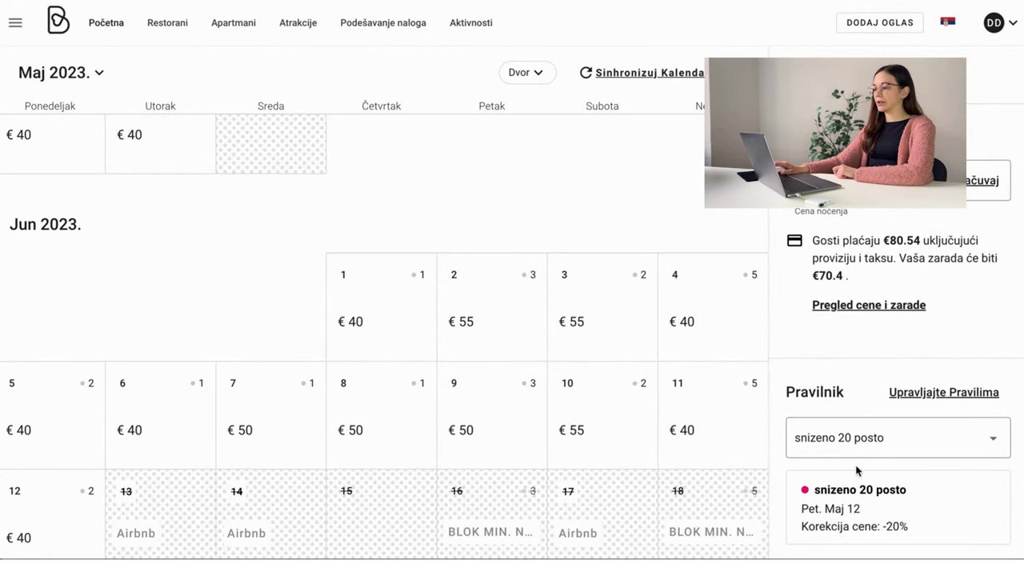
left_click(917, 444)
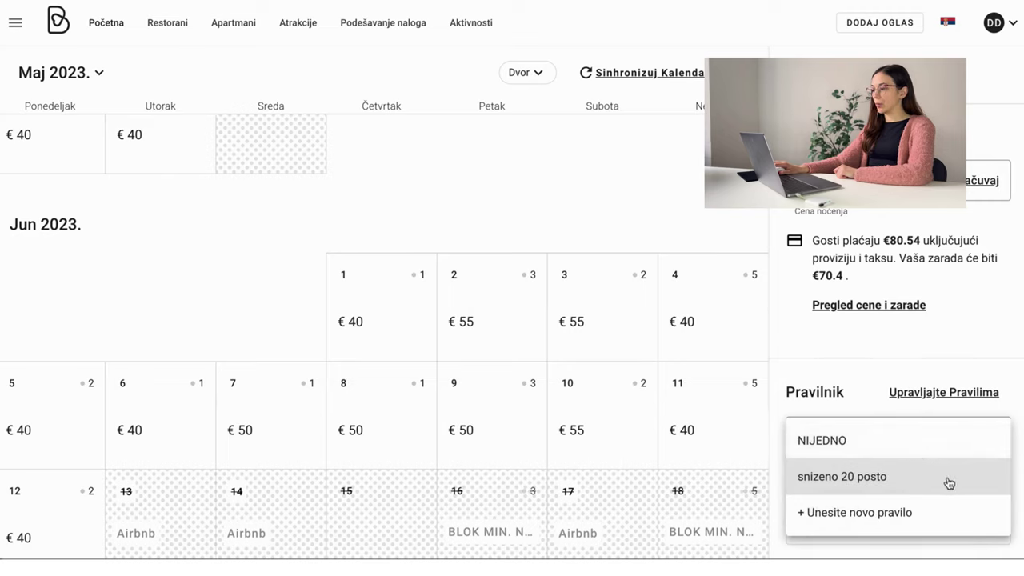
left_click(663, 210)
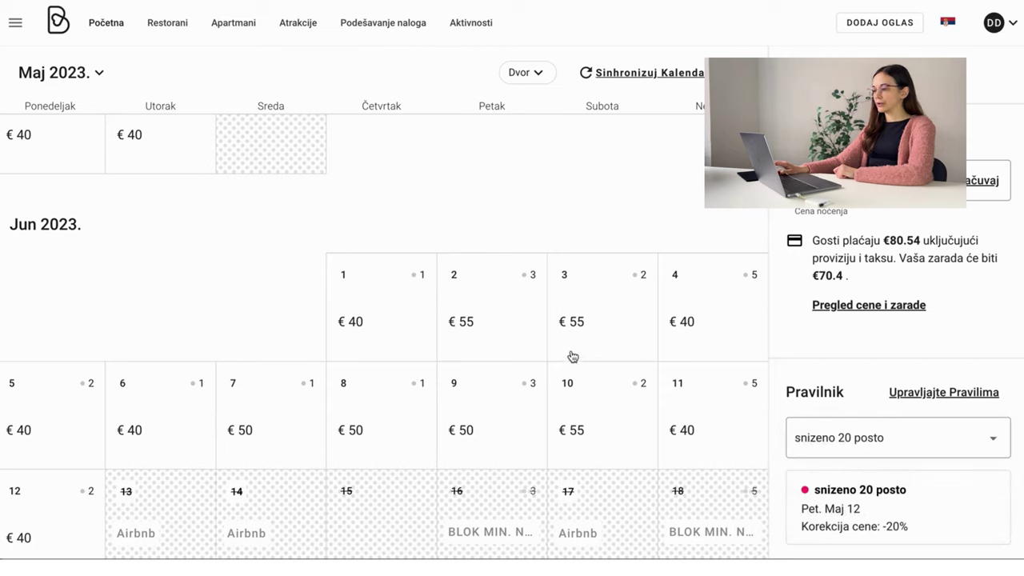
- Apply the "snizeno 20 posto" rule to June 1
left_click(376, 328)
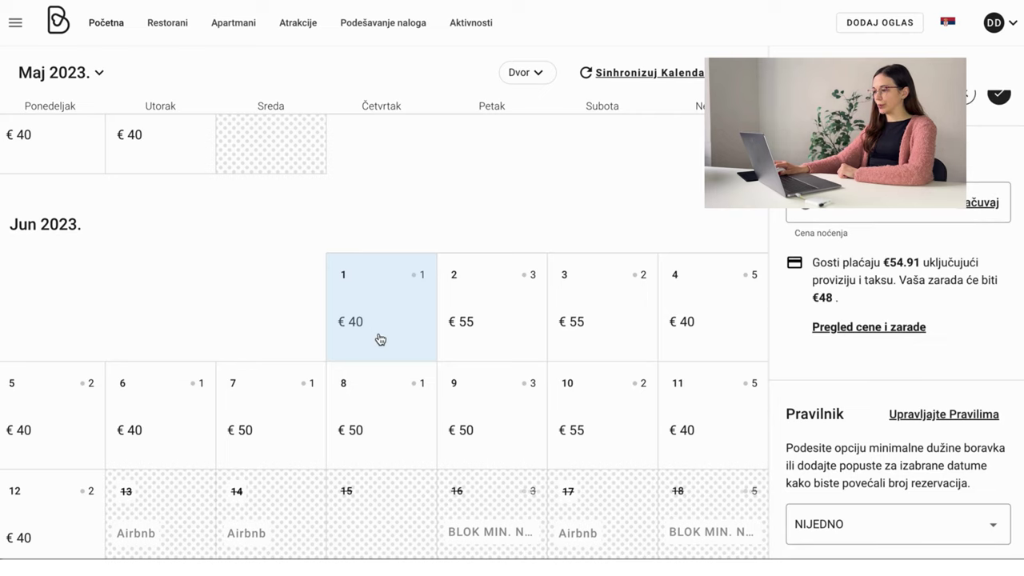
left_click(926, 517)
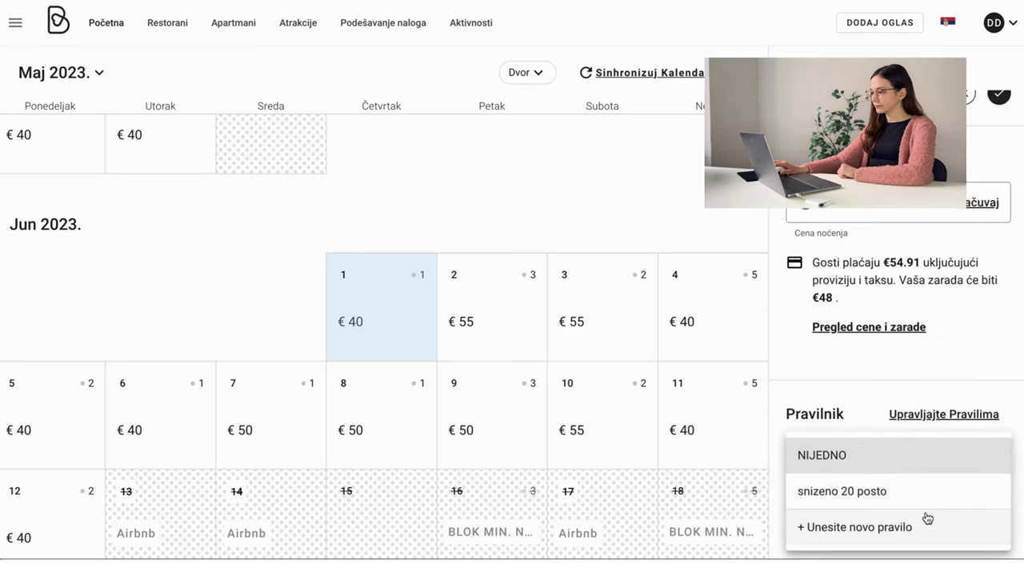
left_click(918, 494)
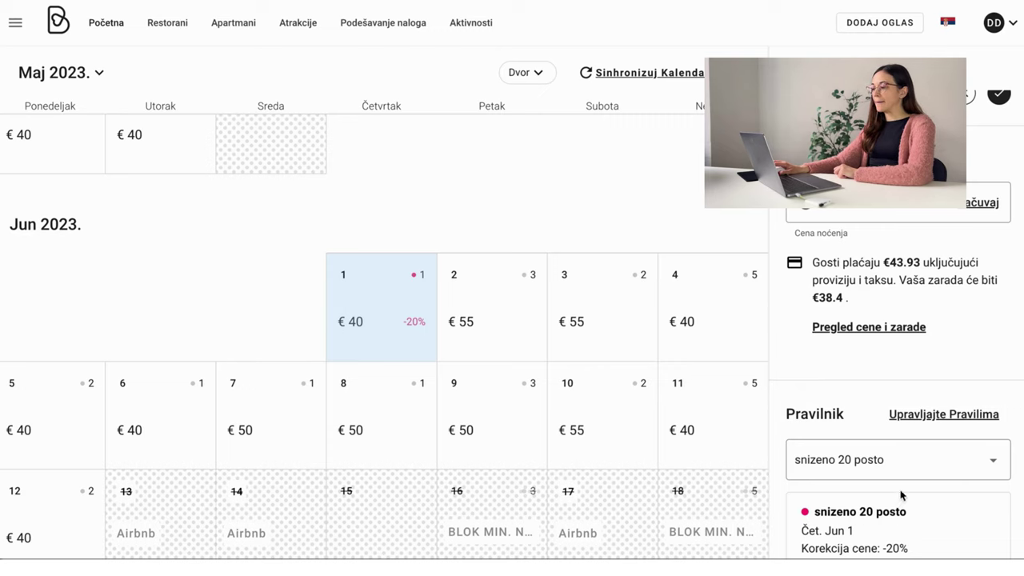
- Open the "snizeno 20 posto" rule for editing in the rule manager and rename it "snizeno 30 posto"
scroll(917, 462, "down", 1)
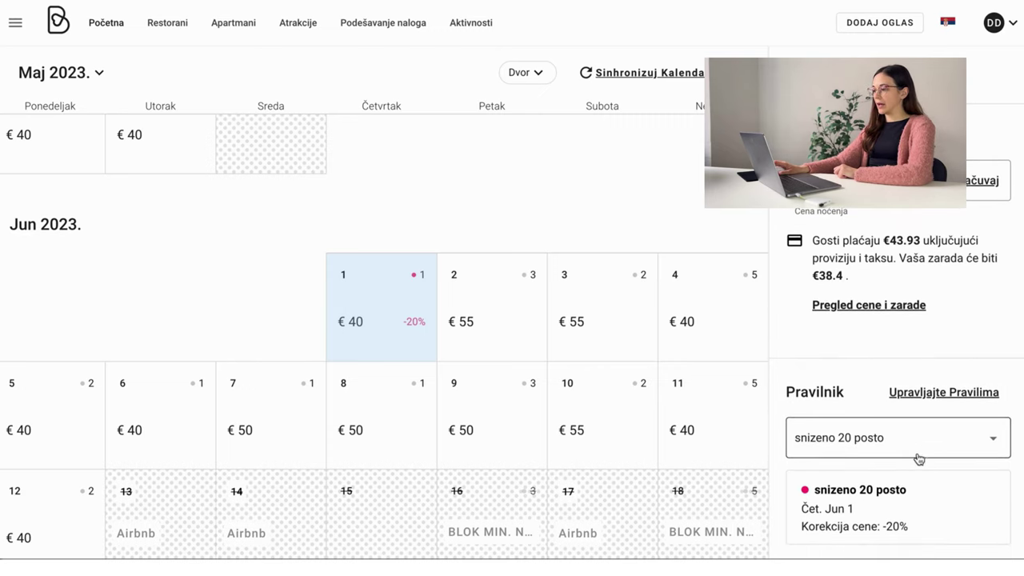
left_click(934, 407)
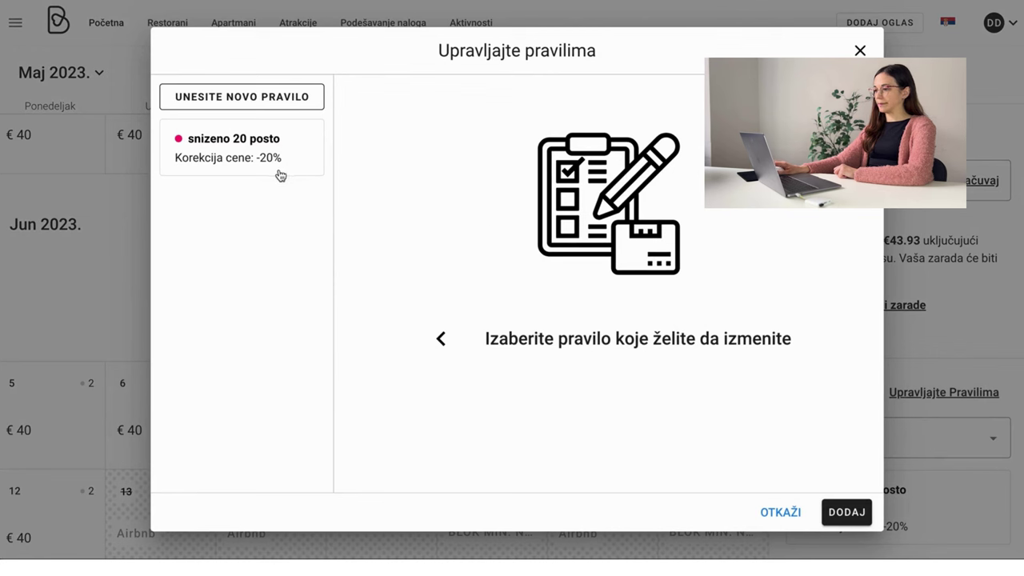
left_click(277, 159)
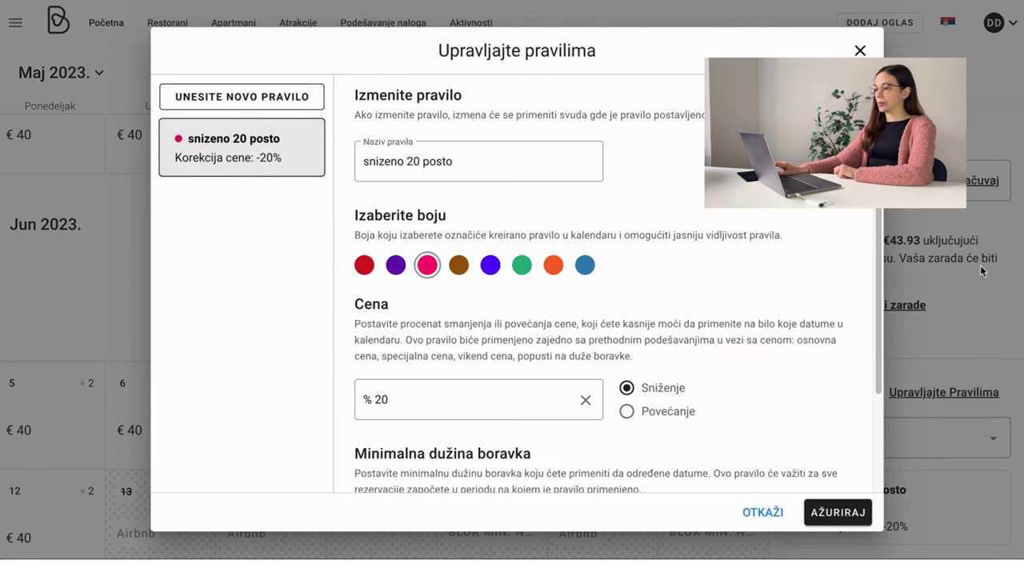
left_click(421, 161)
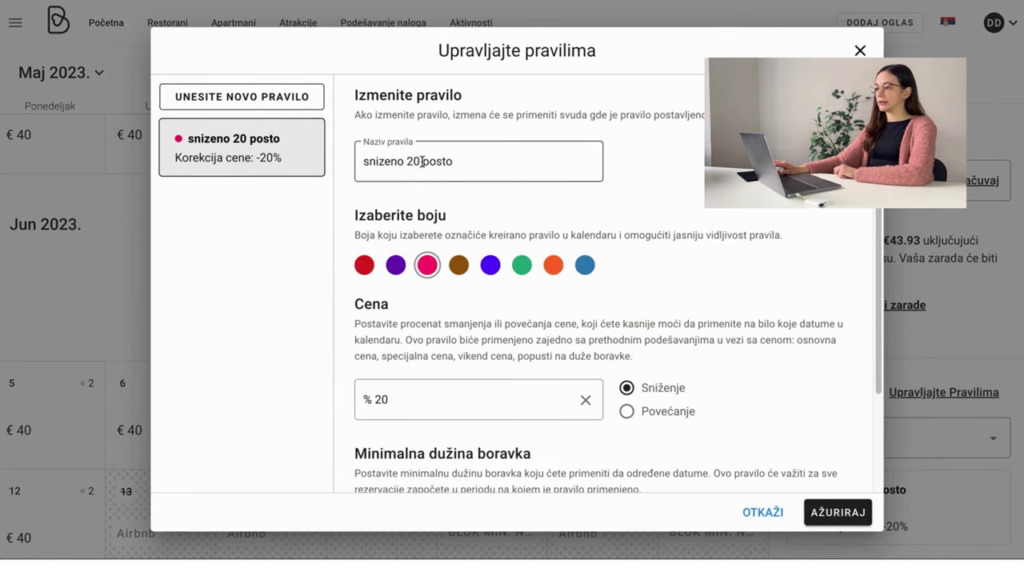
left_click(412, 161)
key("BackSpace")
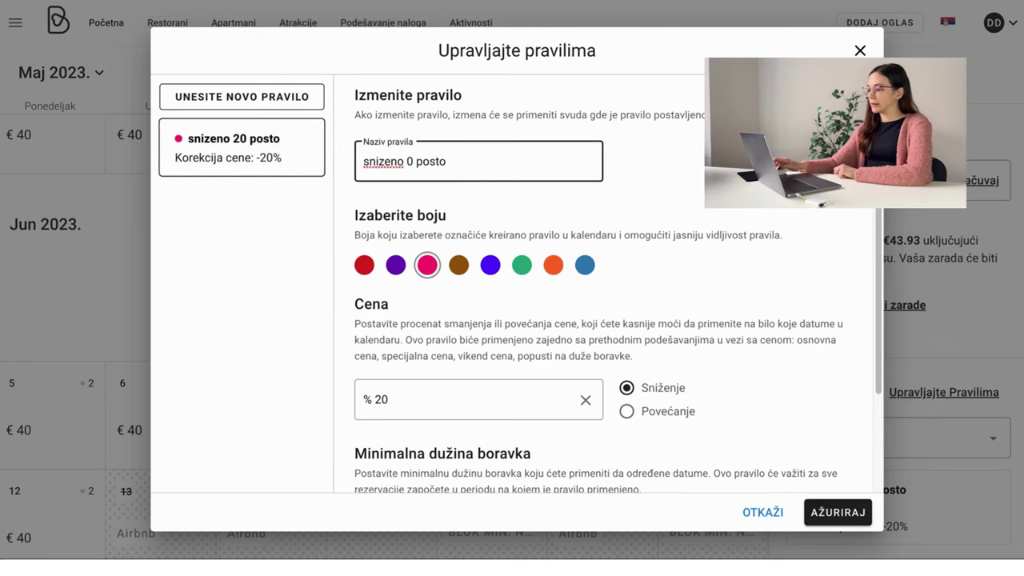
type("3")
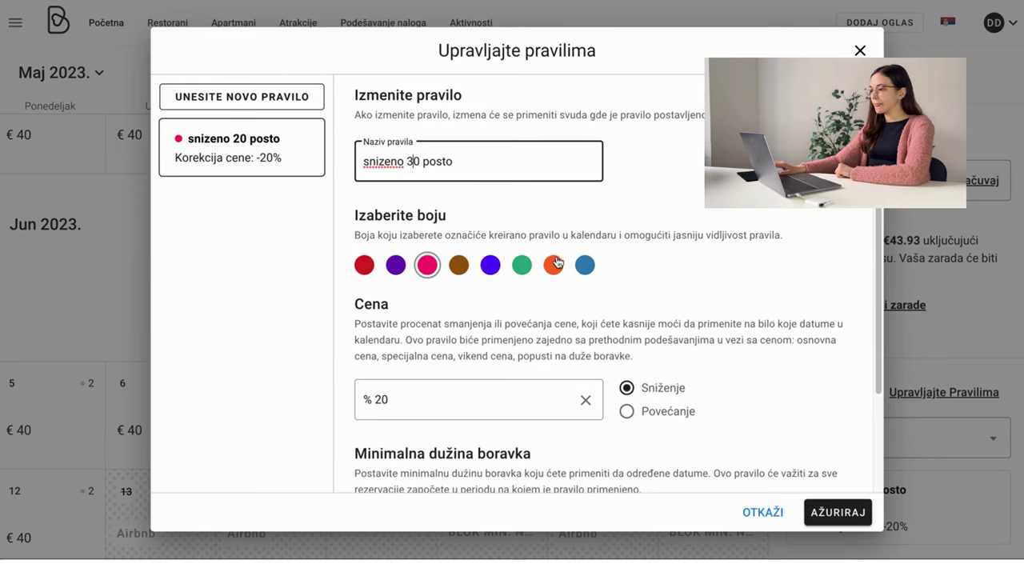
- Set the rule's price reduction to 30%, update the rule and close the rule manager
left_click(384, 399)
key("BackSpace")
type("3")
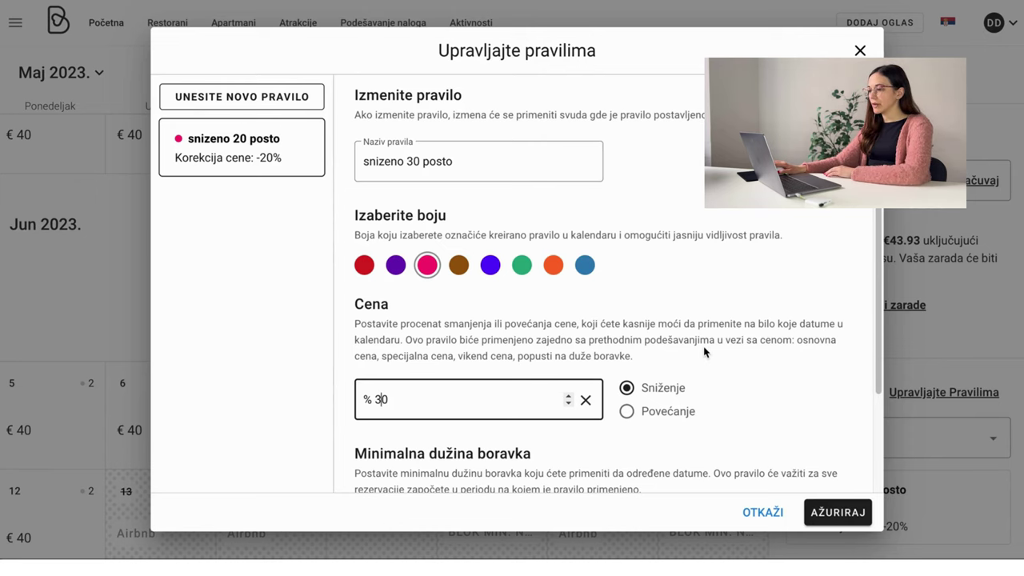
scroll(709, 352, "down", 1)
left_click(831, 516)
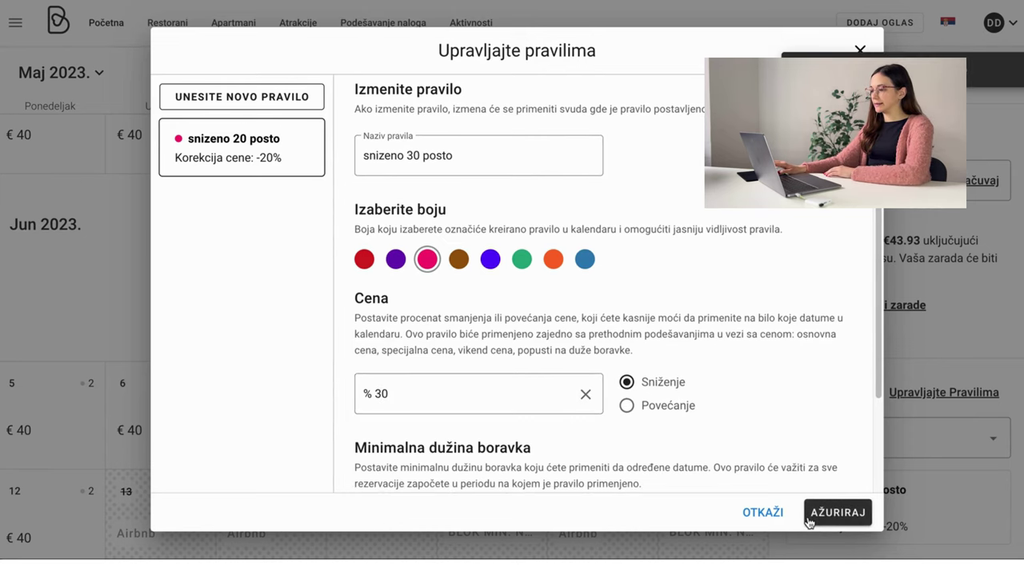
left_click(758, 512)
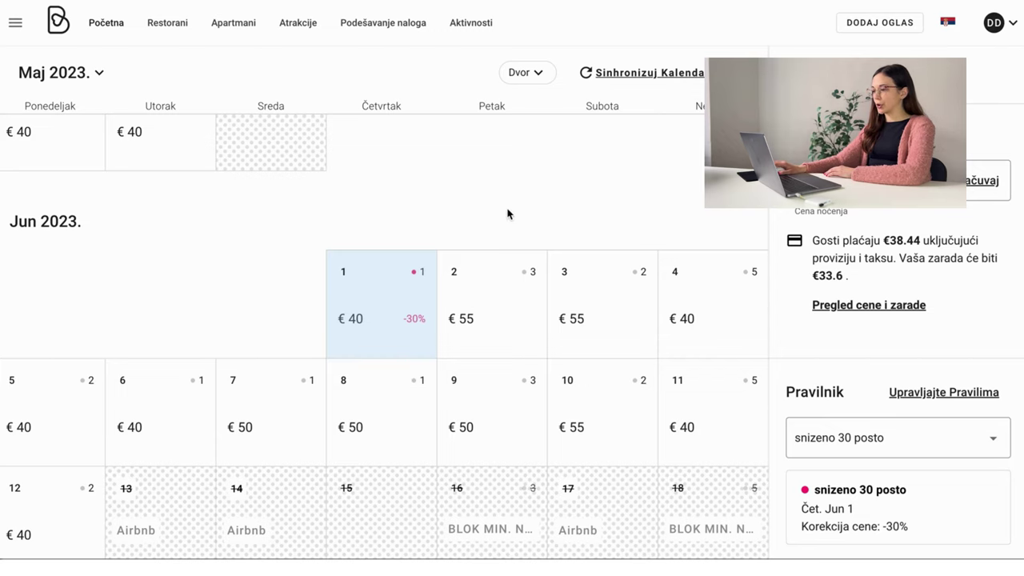
- Open the Dvor apartment's reservation settings (Podešavanja rezervacije) from the calendar
scroll(507, 215, "down", 1)
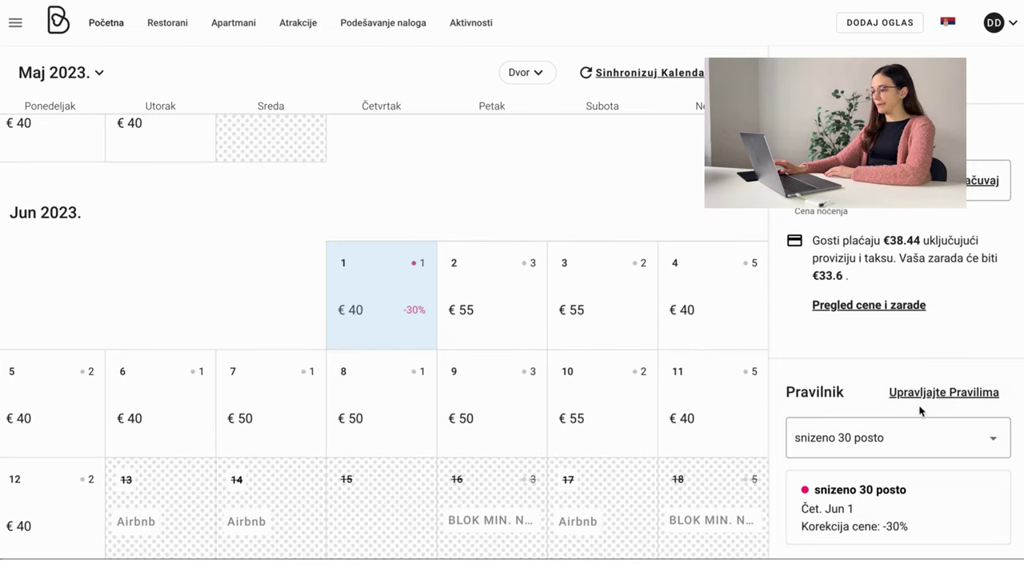
scroll(523, 379, "down", 3)
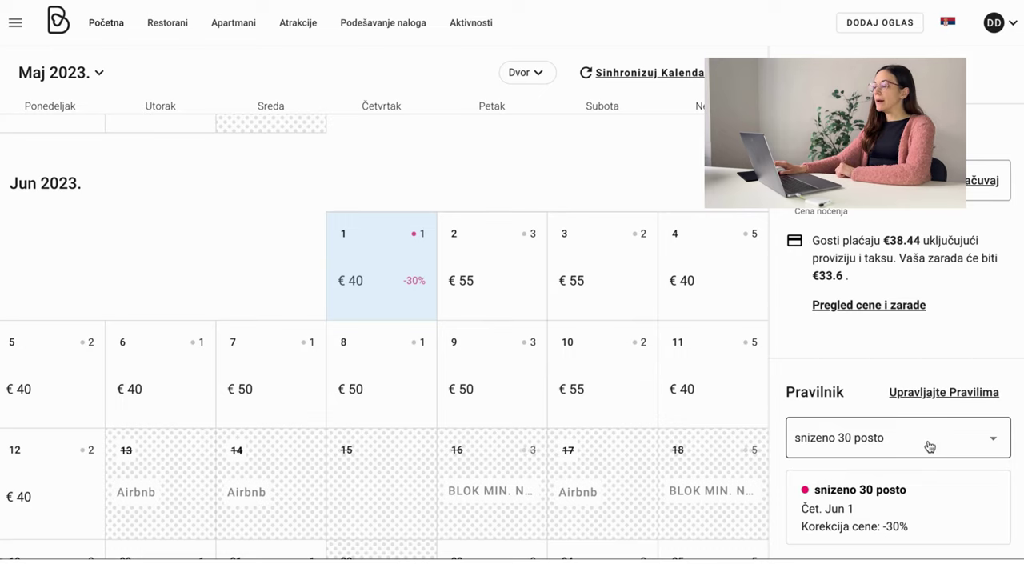
scroll(603, 281, "up", 1)
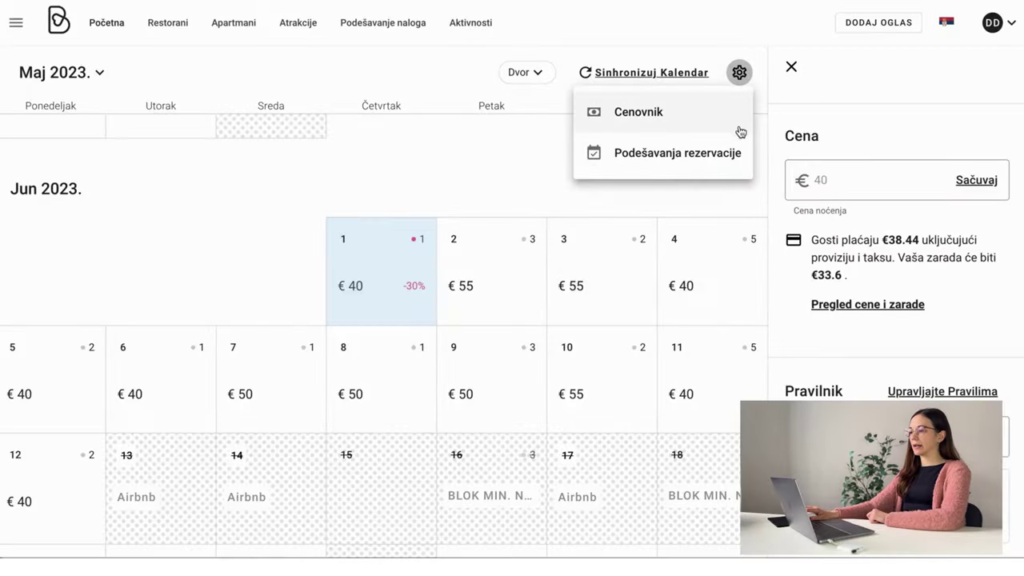
left_click(728, 171)
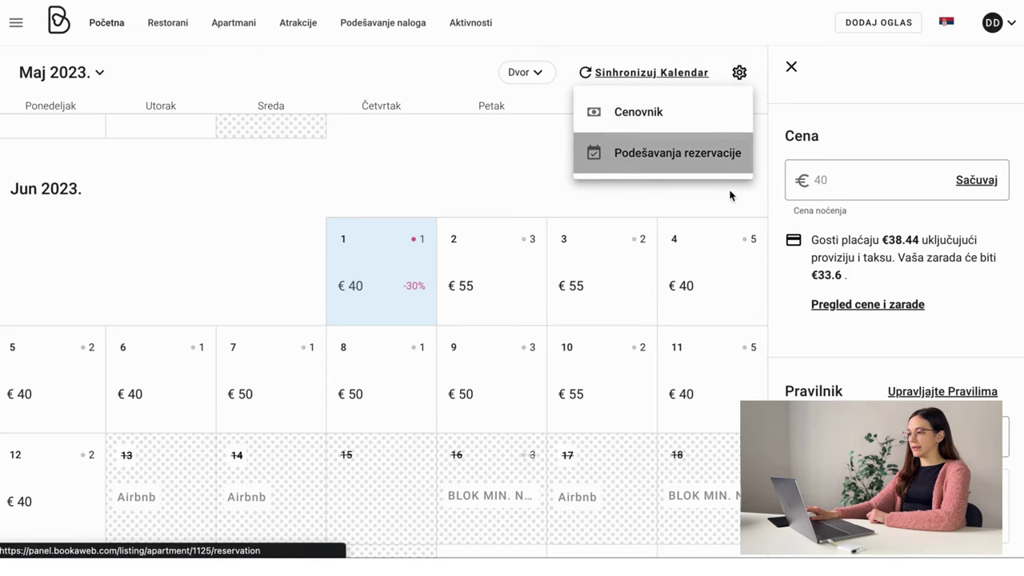
- Set the apartment's general minimum length of stay (Minimalna dužina boravka) to 3 nights
scroll(430, 137, "down", 2)
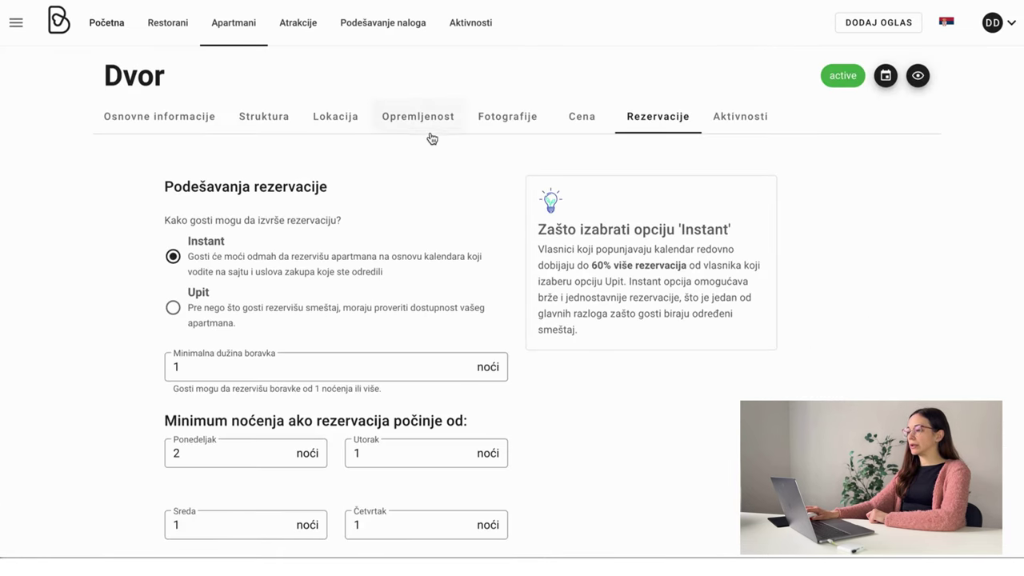
scroll(429, 138, "down", 4)
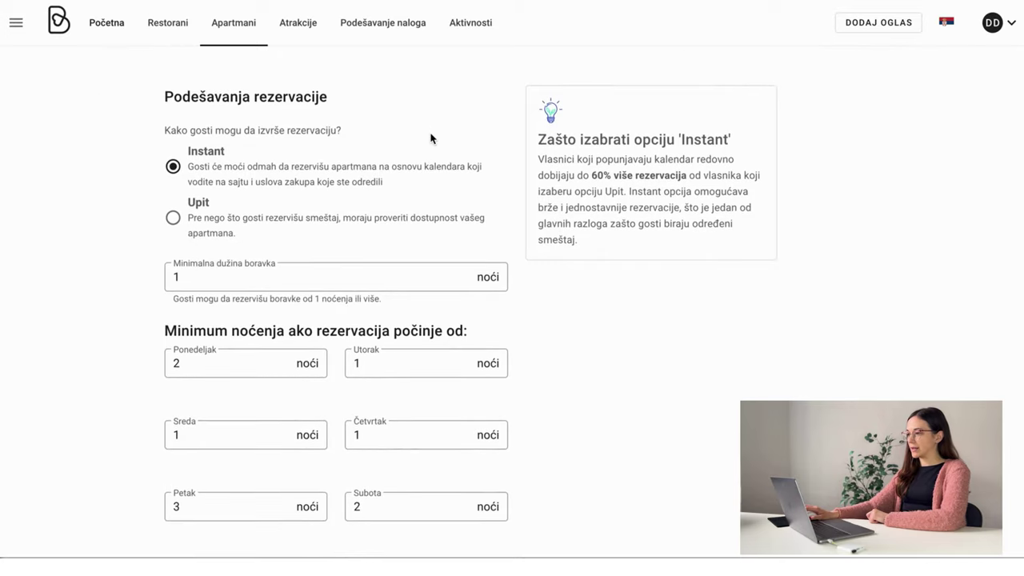
scroll(431, 148, "down", 1)
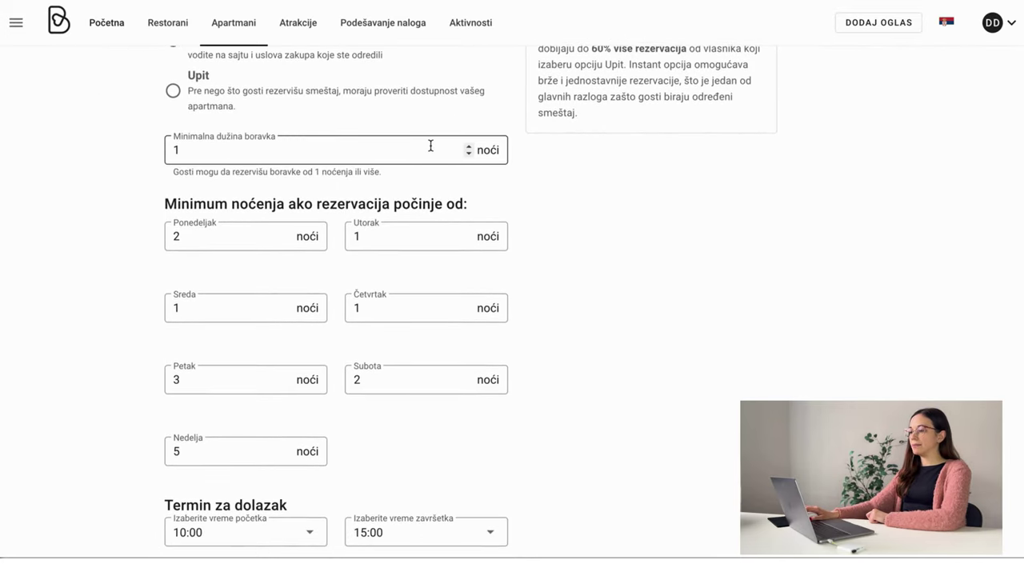
left_click(280, 156)
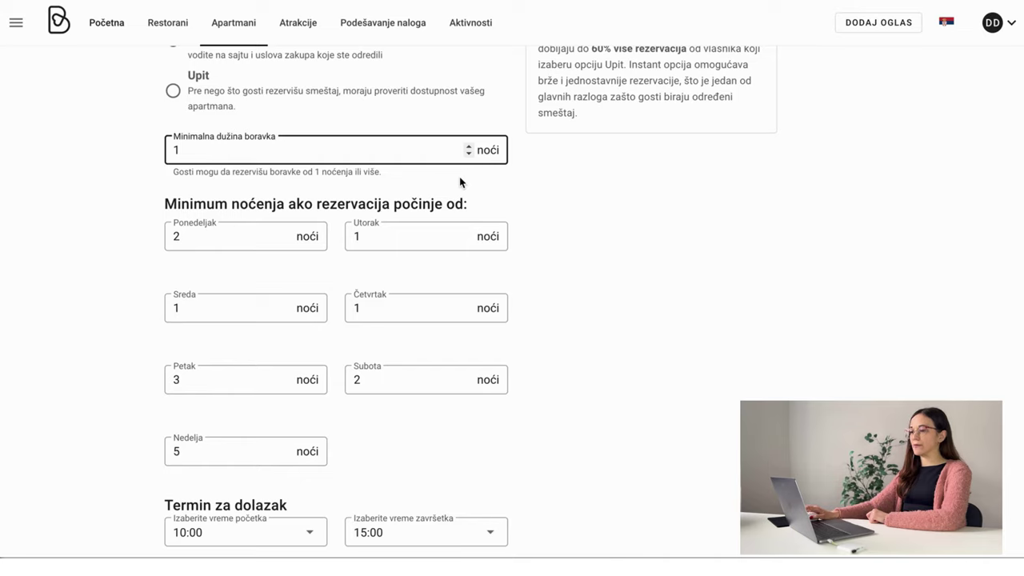
key("BackSpace")
type("3")
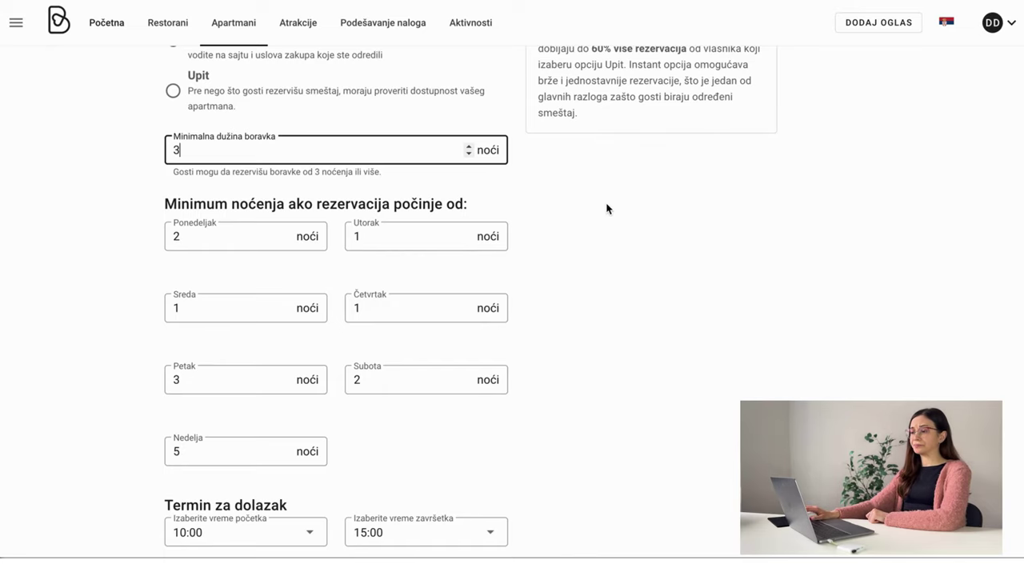
- Set the minimum stay for reservations starting on Friday (Petak) to 5 nights
scroll(606, 209, "down", 1)
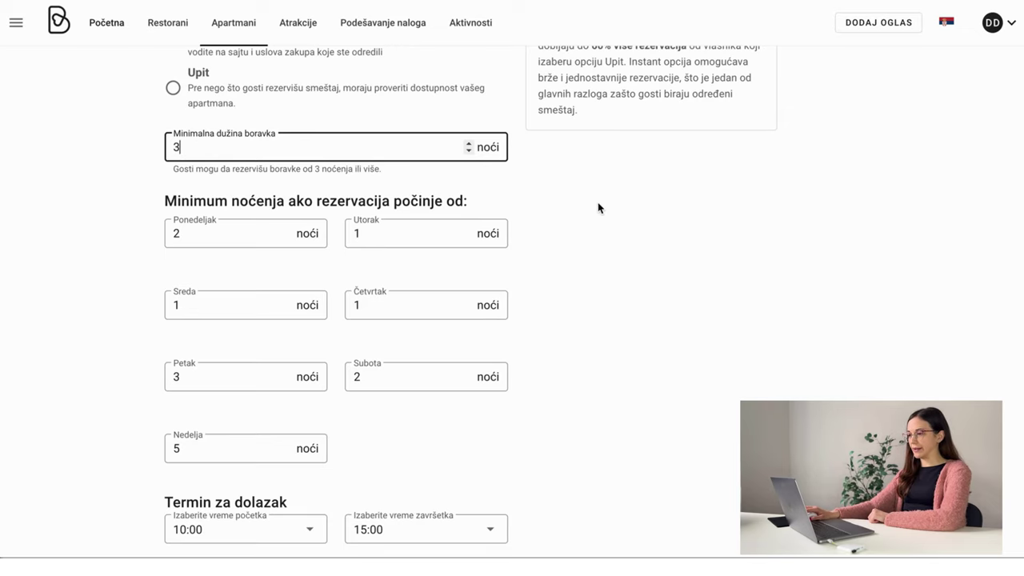
scroll(598, 208, "down", 1)
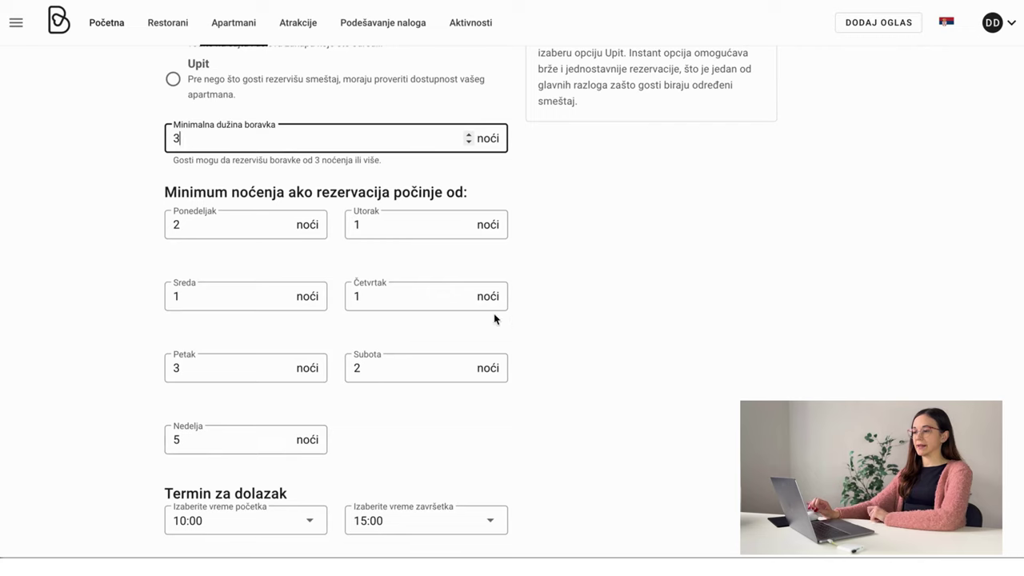
scroll(551, 291, "down", 1)
scroll(552, 291, "down", 1)
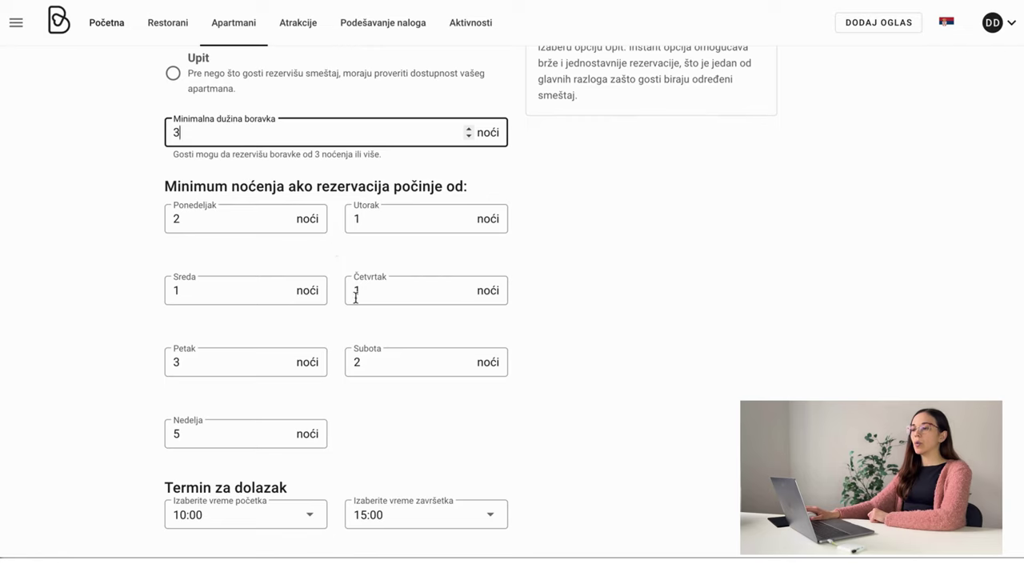
left_click(222, 362)
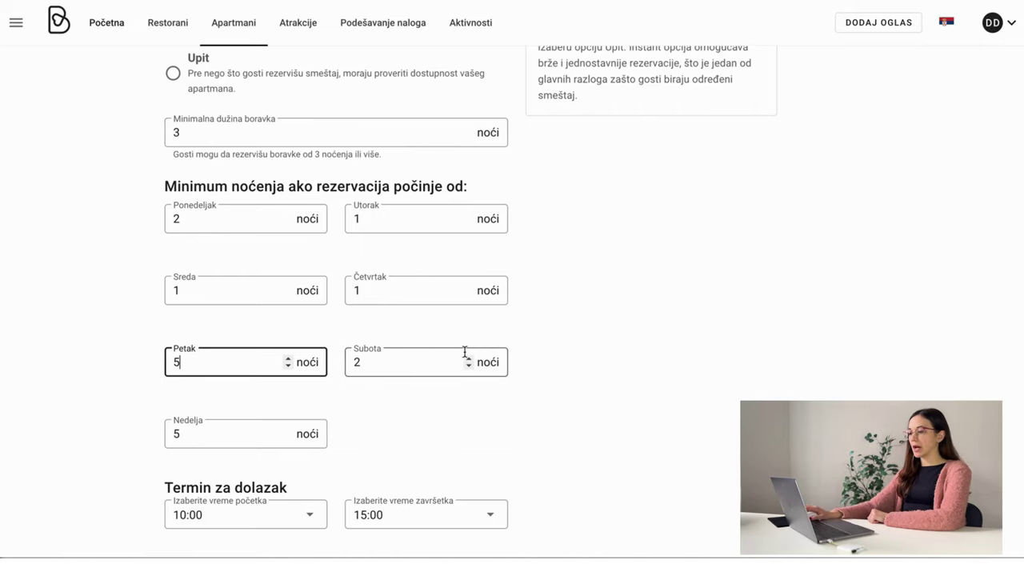
- Set the minimum stay for reservations starting on Sunday (Nedelja) to 1 night and clear the Monday (Ponedeljak) and Tuesday (Utorak) minimums
left_click(274, 430)
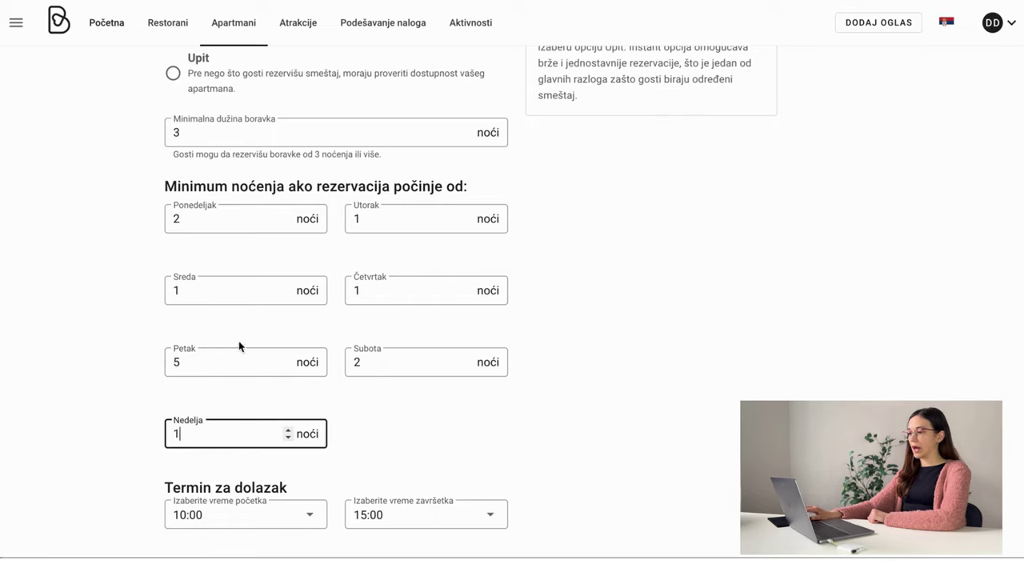
left_click(207, 216)
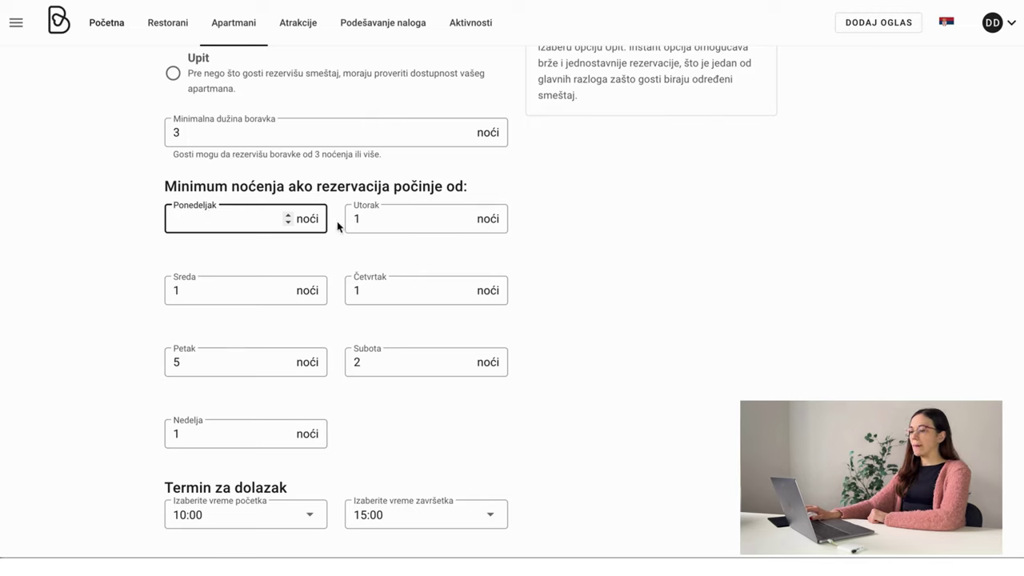
left_click(364, 219)
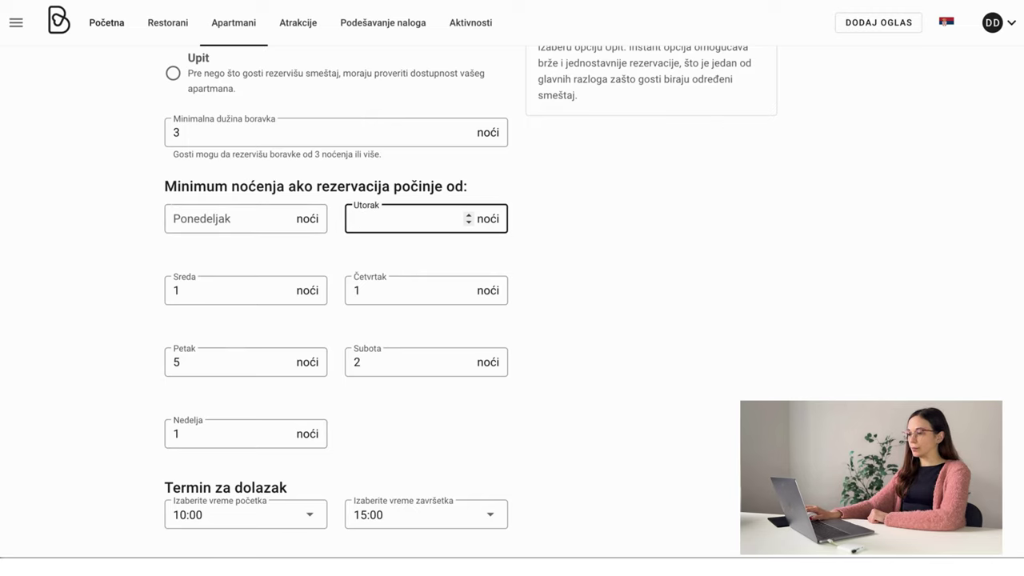
left_click(370, 298)
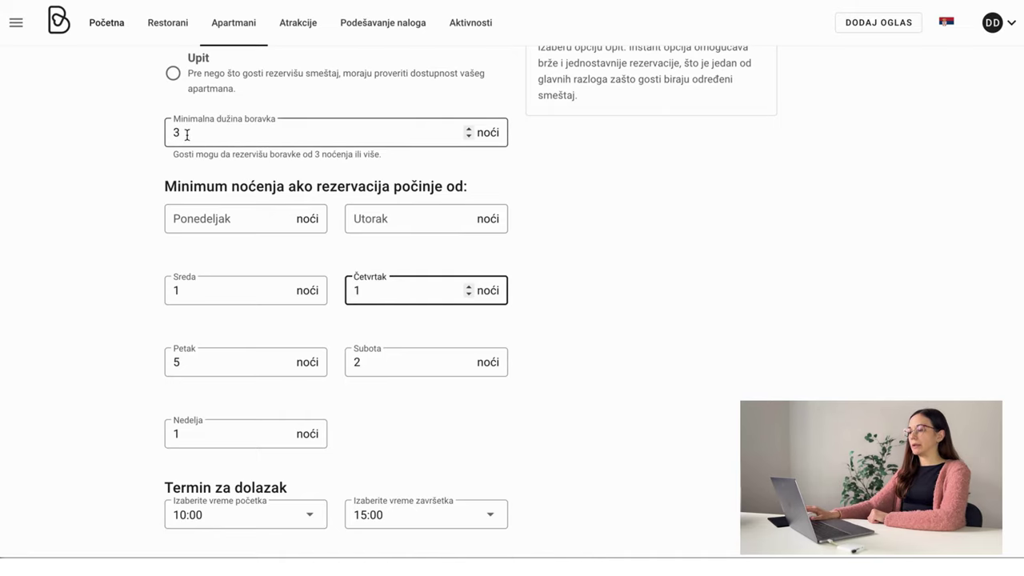
- Save the Dvor apartment's reservation settings and open its calendar
scroll(269, 216, "down", 1)
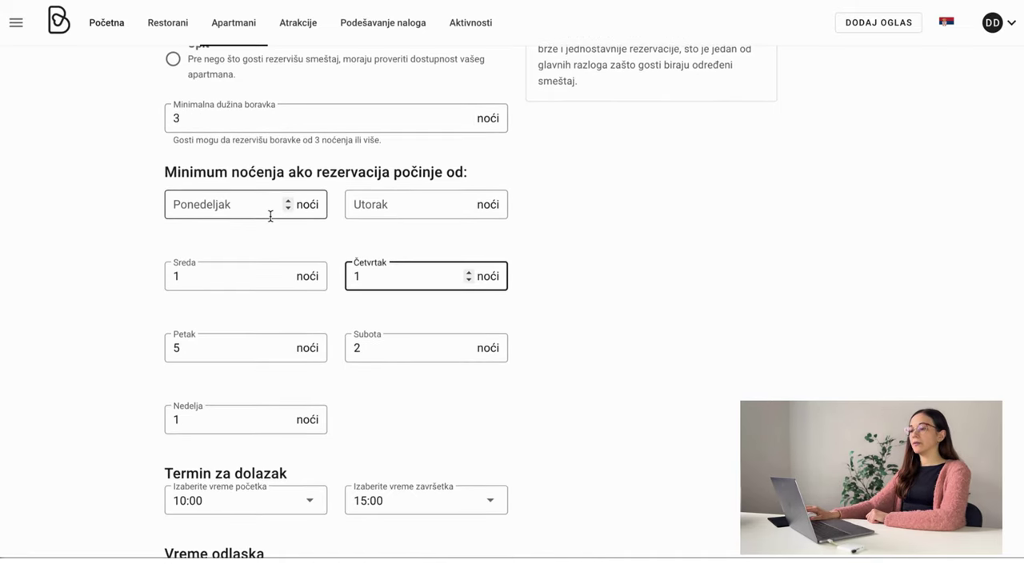
scroll(269, 217, "down", 5)
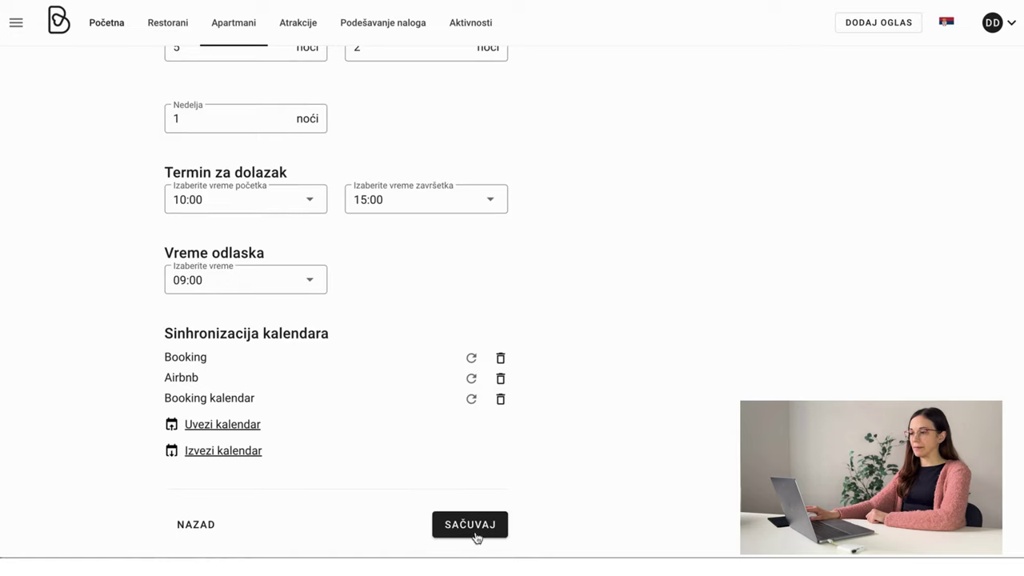
left_click(472, 530)
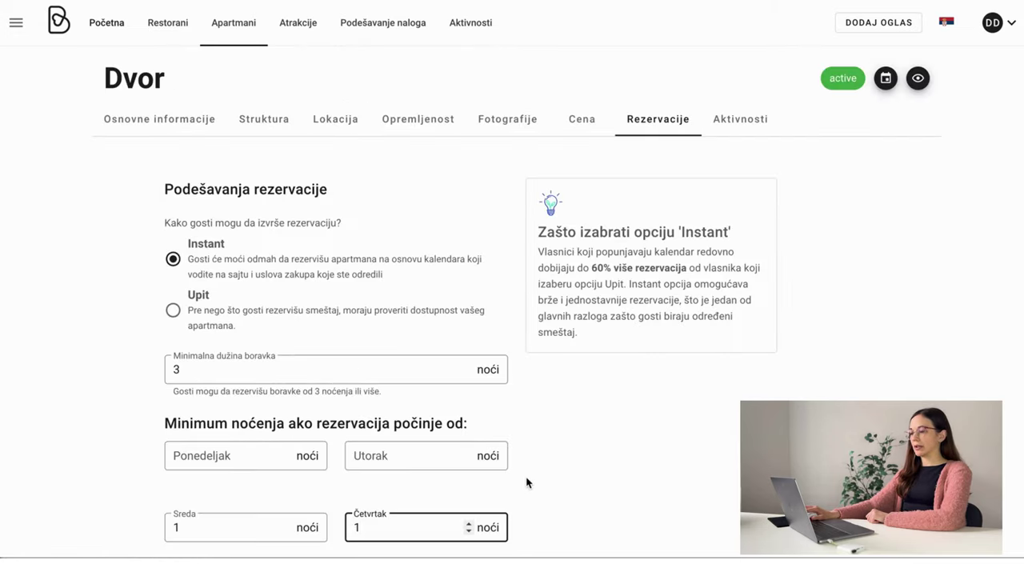
left_click(885, 79)
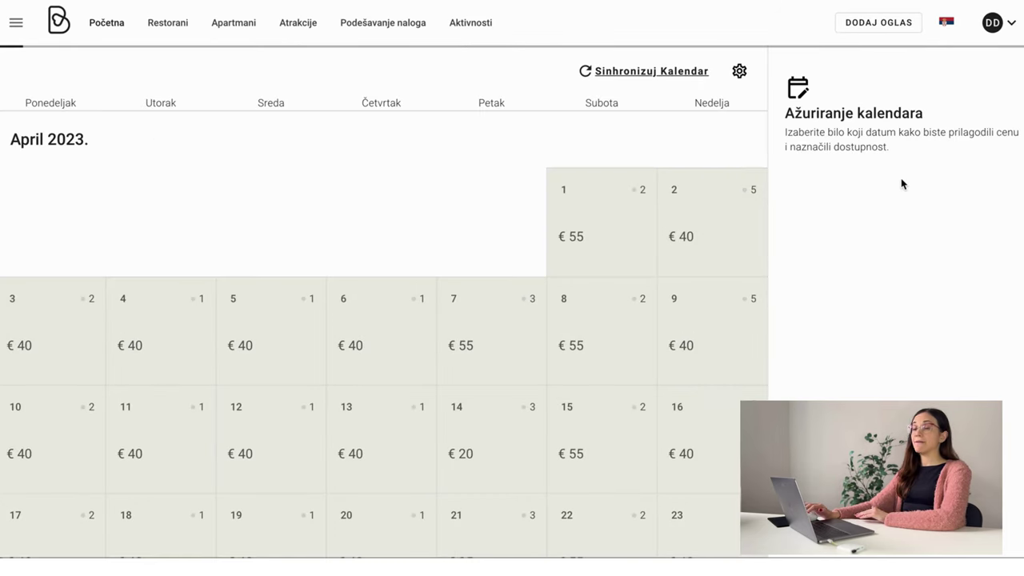
- Select 11 May 2023 in the Dvor calendar and start a new rule for that date
scroll(551, 232, "down", 2)
scroll(551, 229, "down", 5)
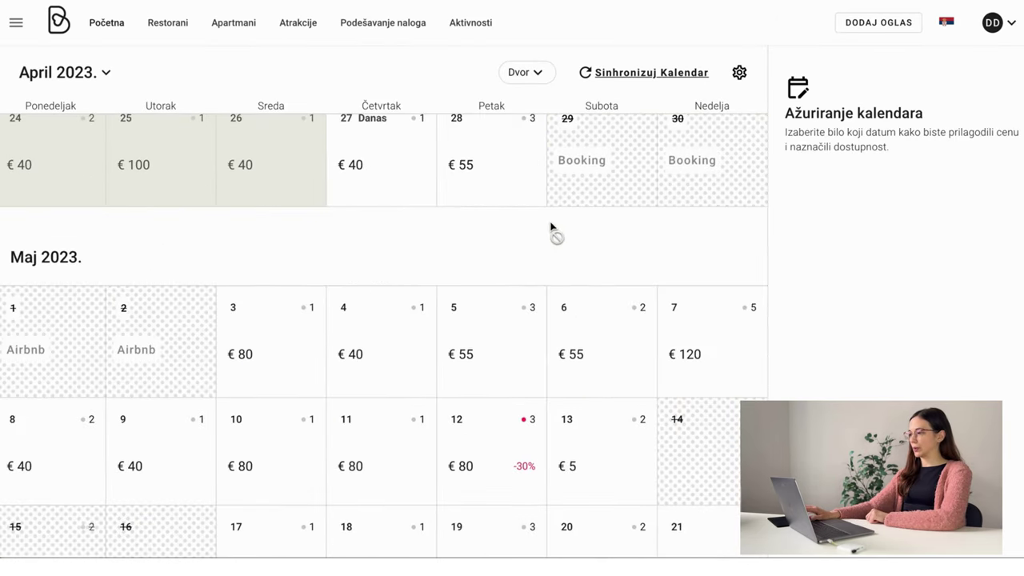
left_click(389, 407)
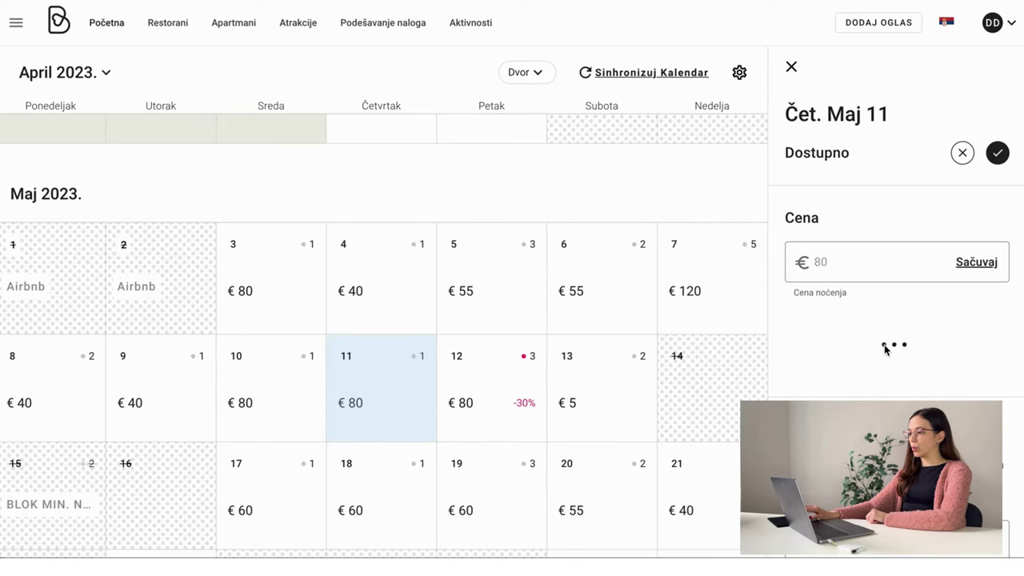
scroll(987, 384, "down", 1)
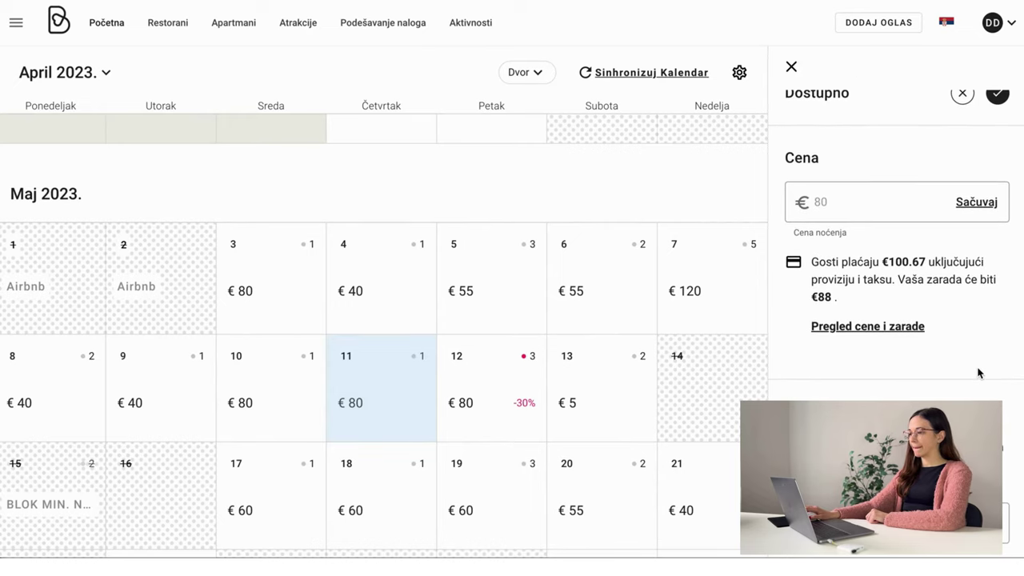
scroll(972, 390, "down", 1)
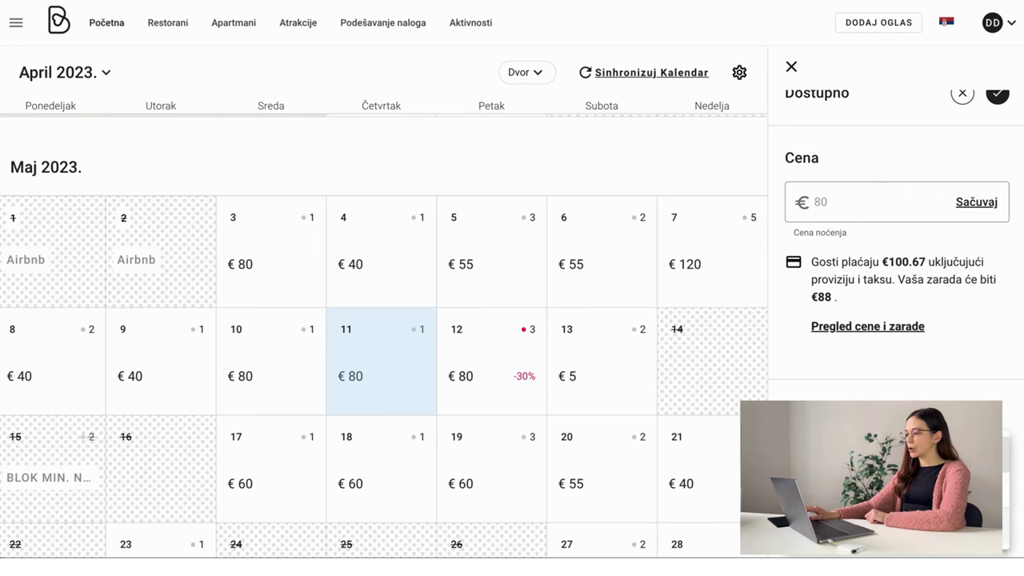
left_click(932, 412)
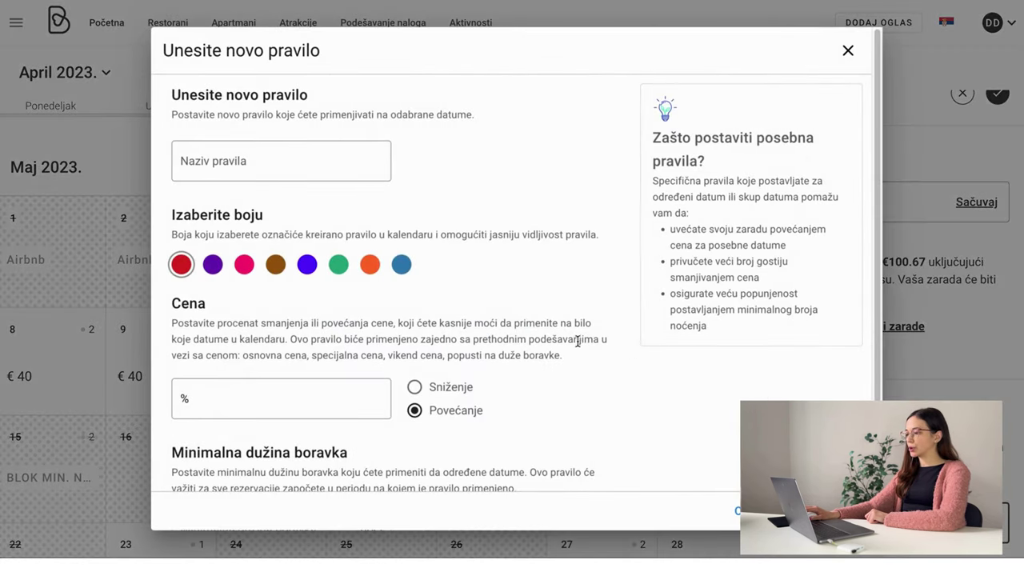
- Name the new rule "minimum 5" and choose purple as its calendar colour
left_click(291, 156)
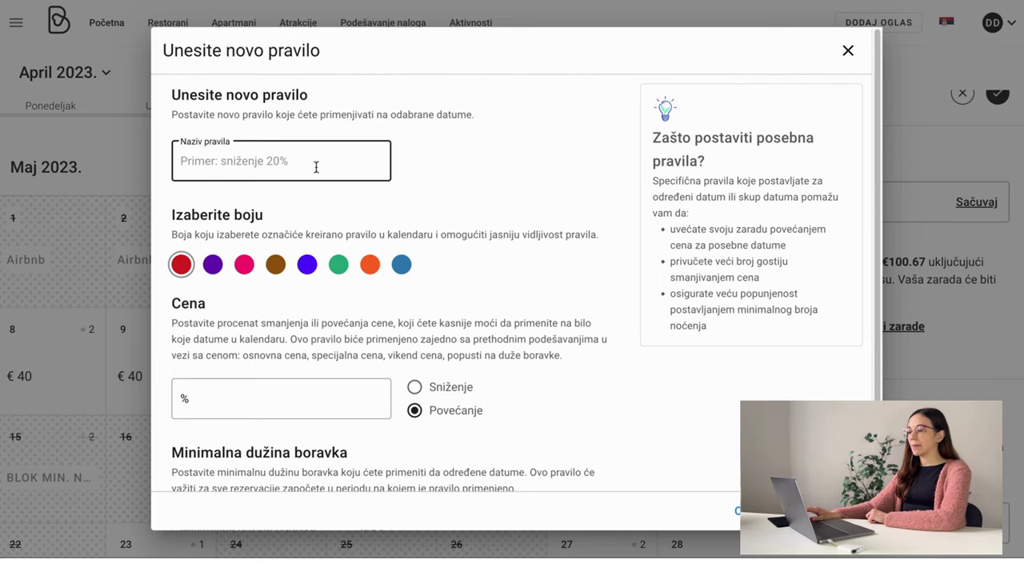
type("m")
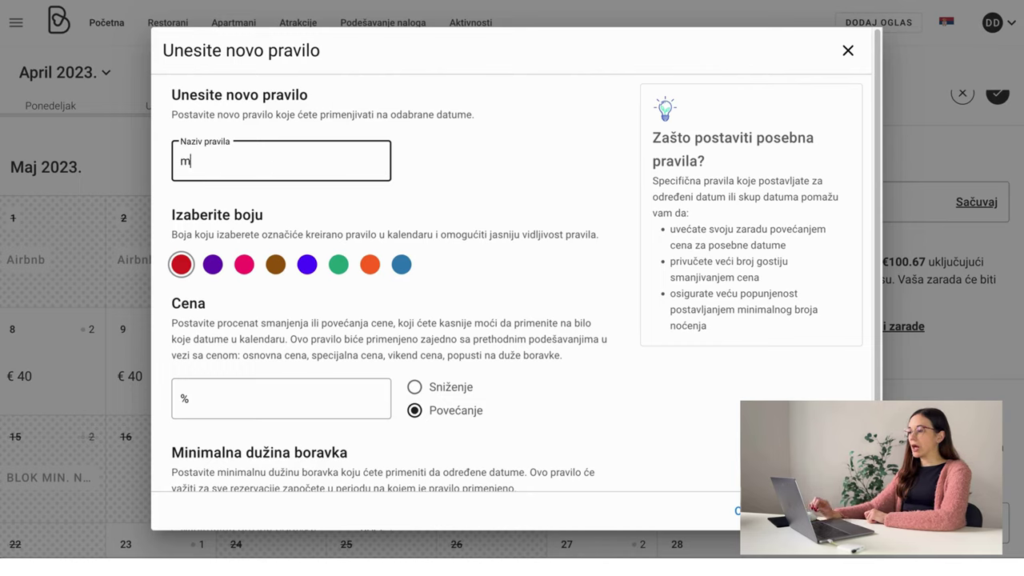
type("inimum 5")
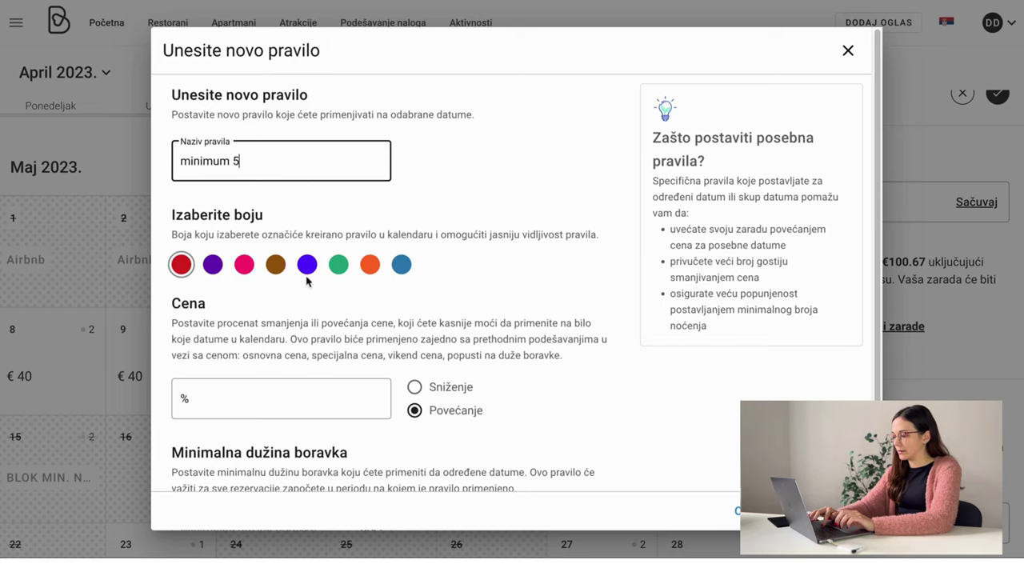
left_click(213, 264)
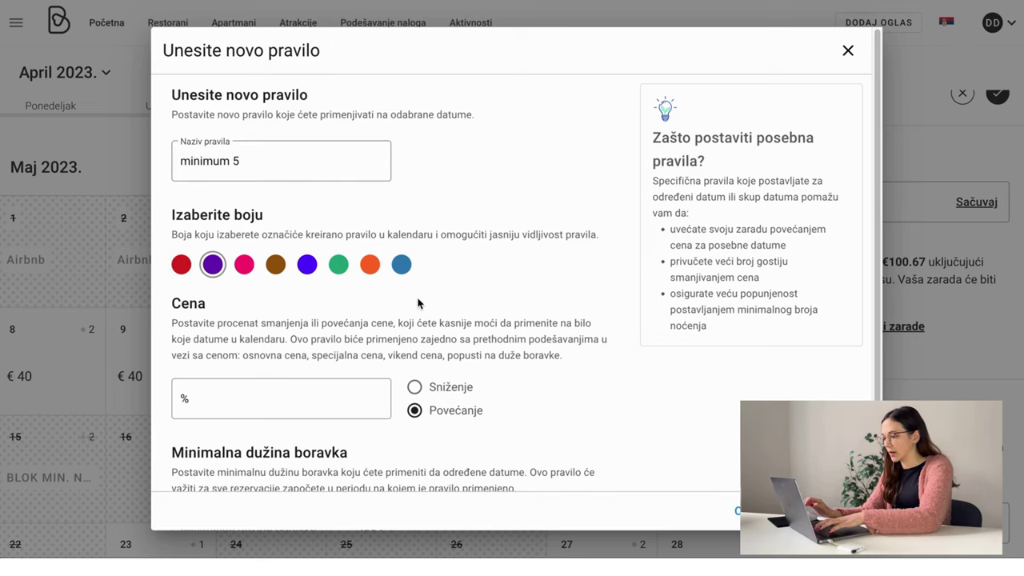
- Set the rule's minimum length of stay (Minimalna dužina boravka) to 5 nights and save the rule
scroll(556, 313, "down", 2)
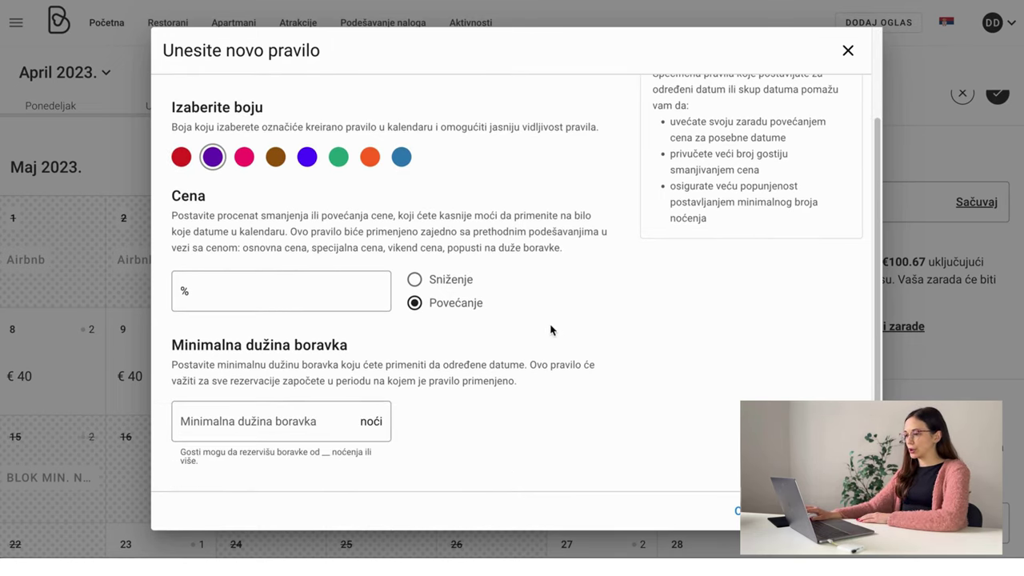
left_click(286, 424)
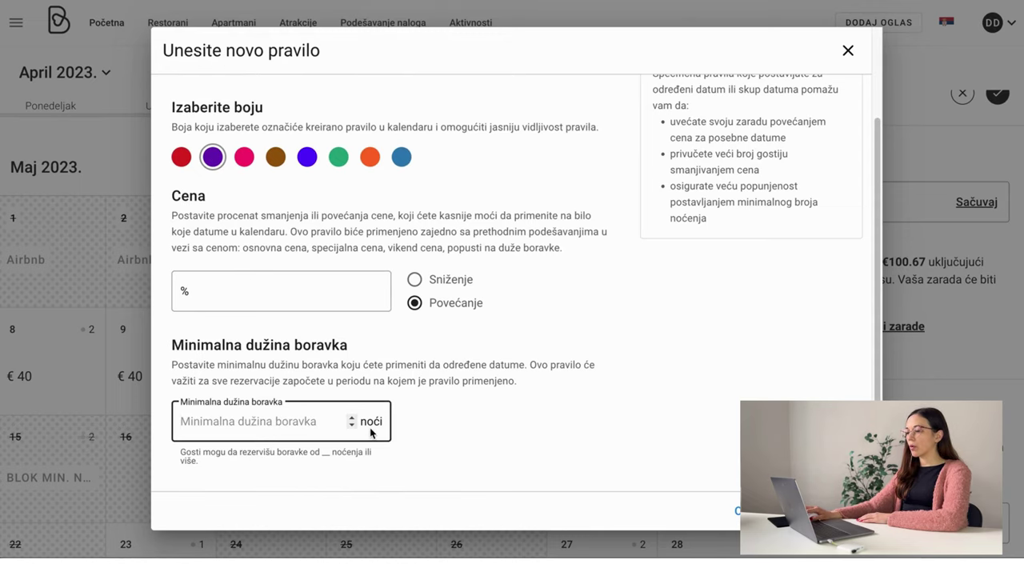
scroll(310, 306, "up", 1)
scroll(313, 309, "down", 1)
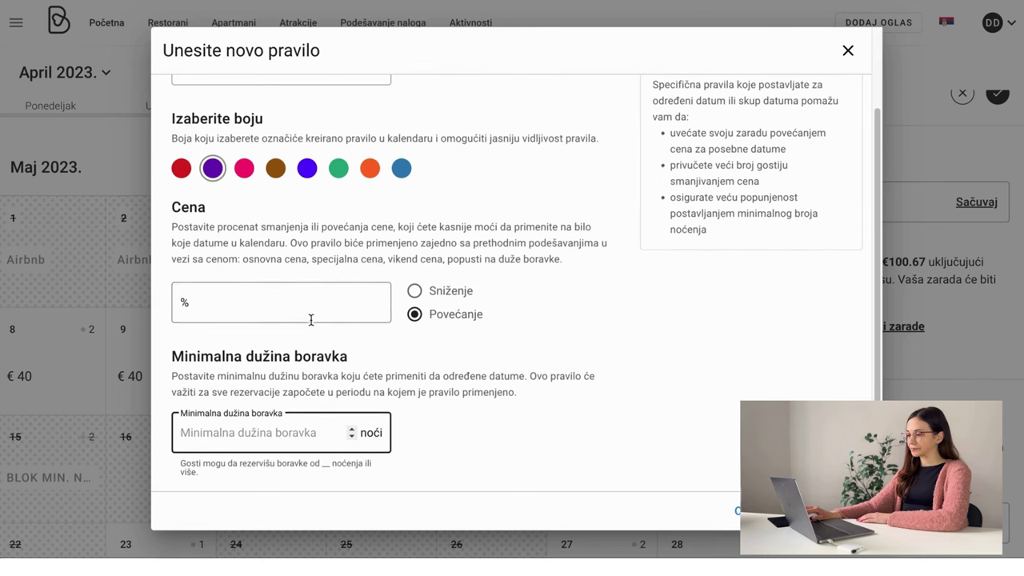
type("5")
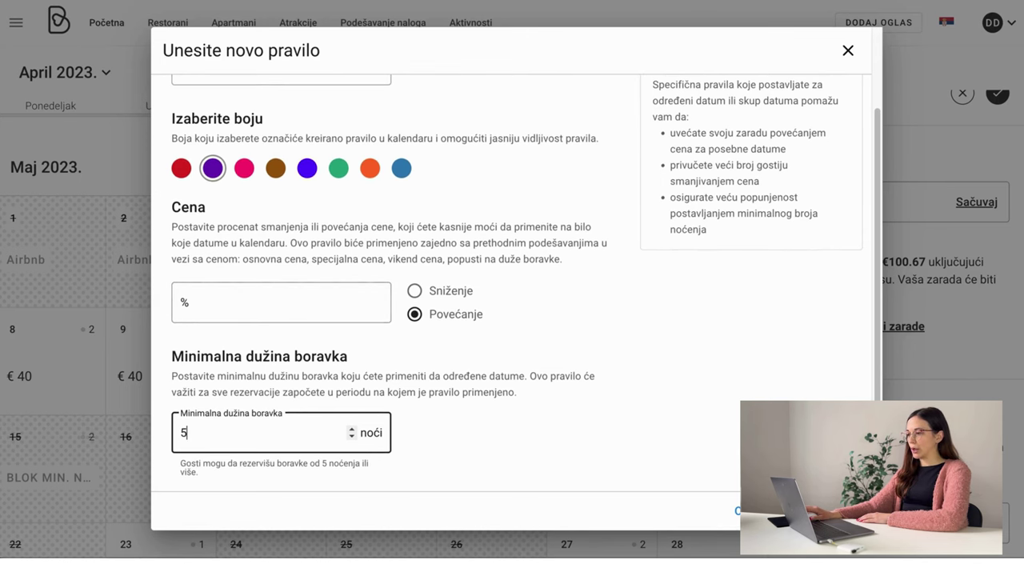
left_click(832, 511)
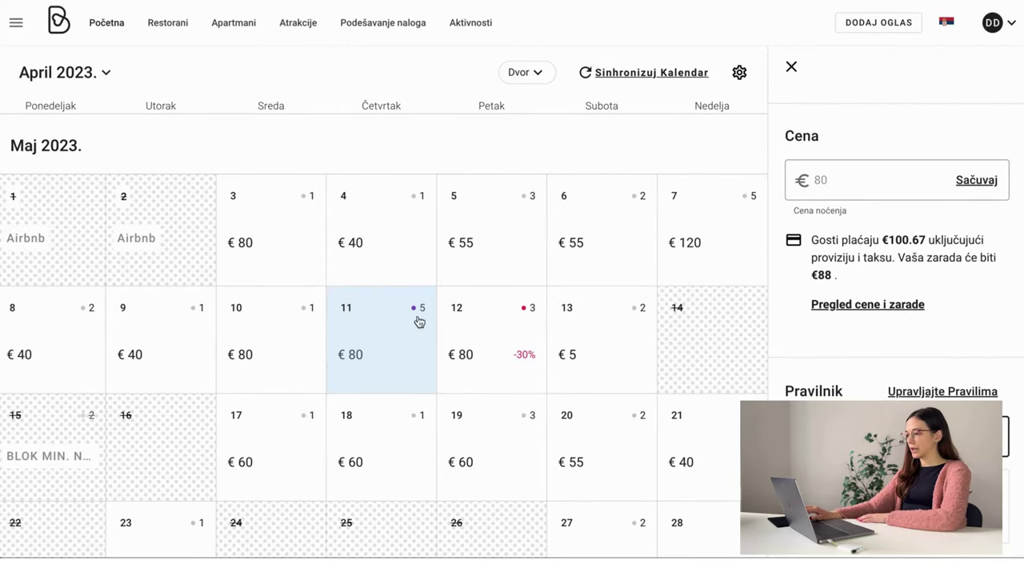
- Select 30 December 2023 in the calendar and apply the "minimum 5" rule to it
scroll(464, 317, "down", 2)
scroll(483, 313, "down", 15)
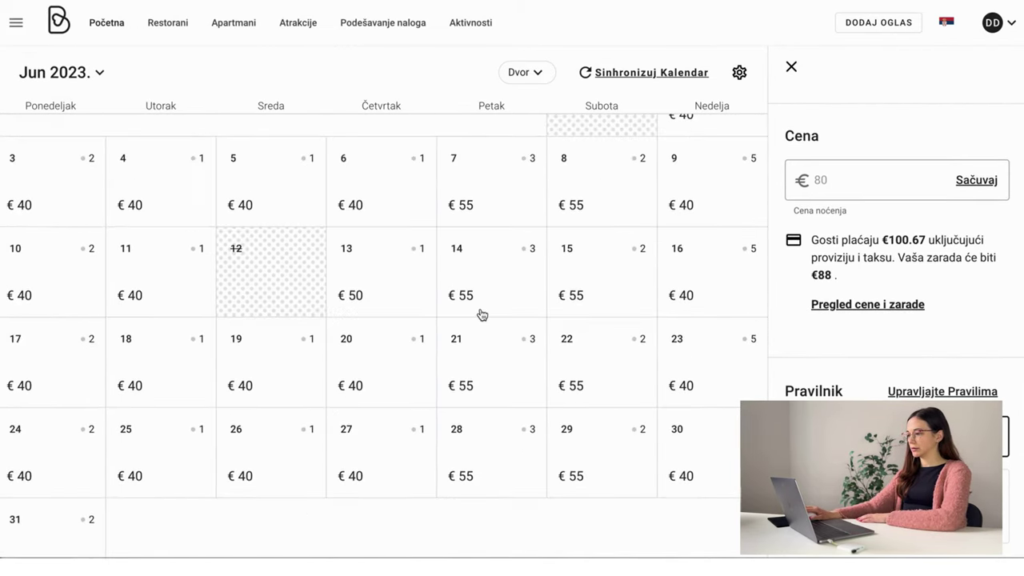
scroll(481, 319, "down", 20)
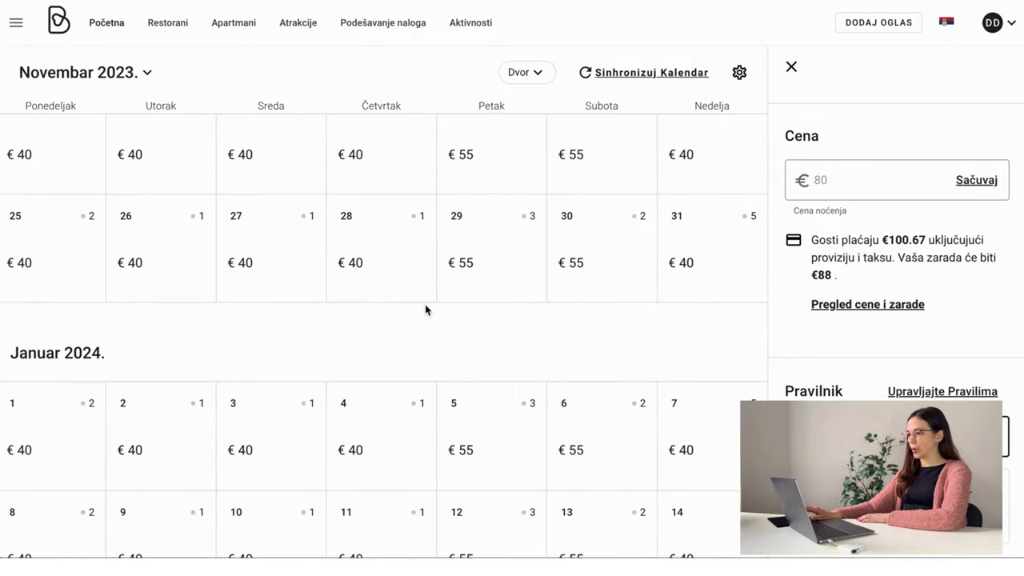
scroll(398, 288, "up", 1)
scroll(412, 285, "down", 2)
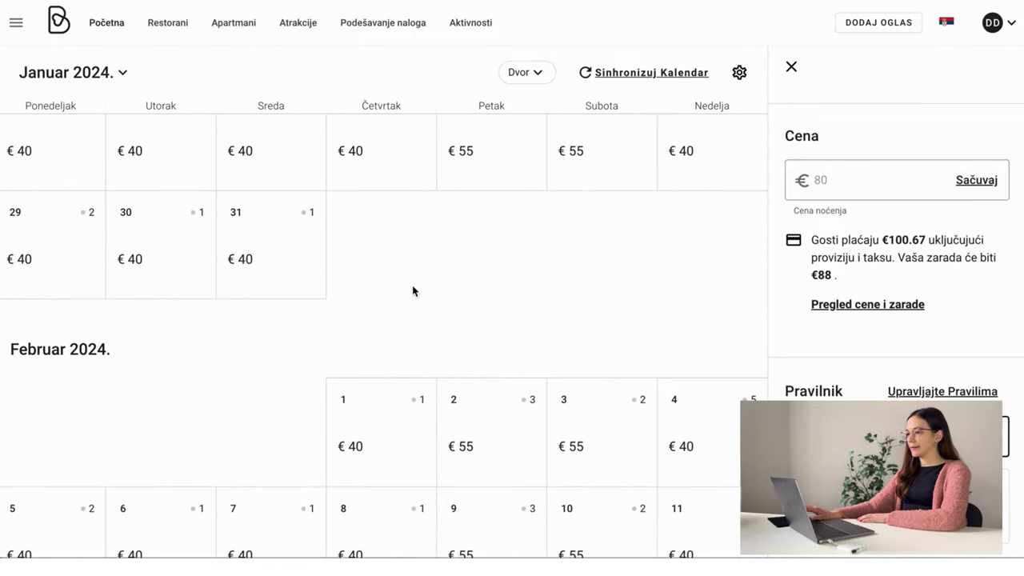
scroll(412, 284, "up", 4)
scroll(416, 289, "up", 4)
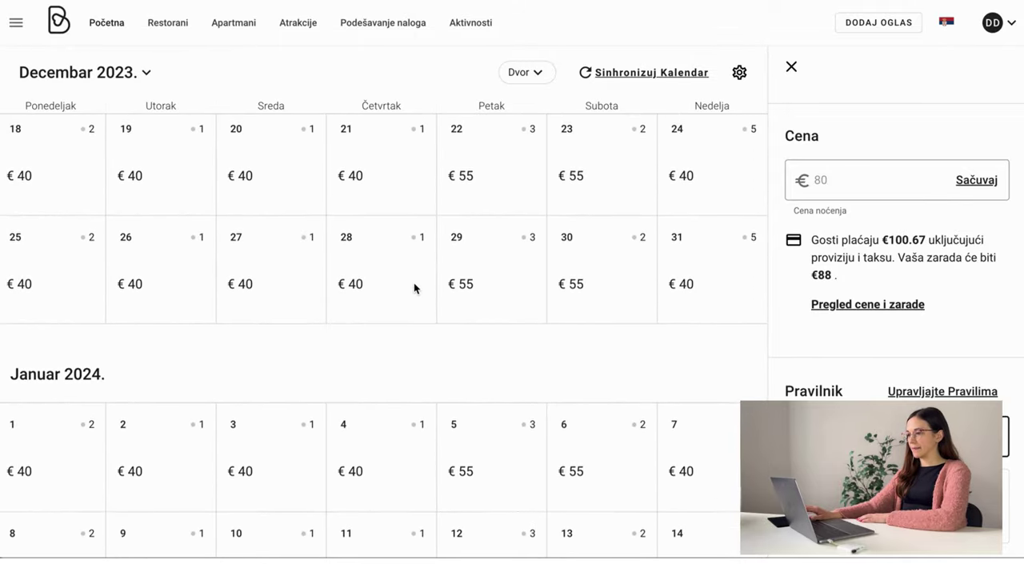
scroll(415, 288, "up", 1)
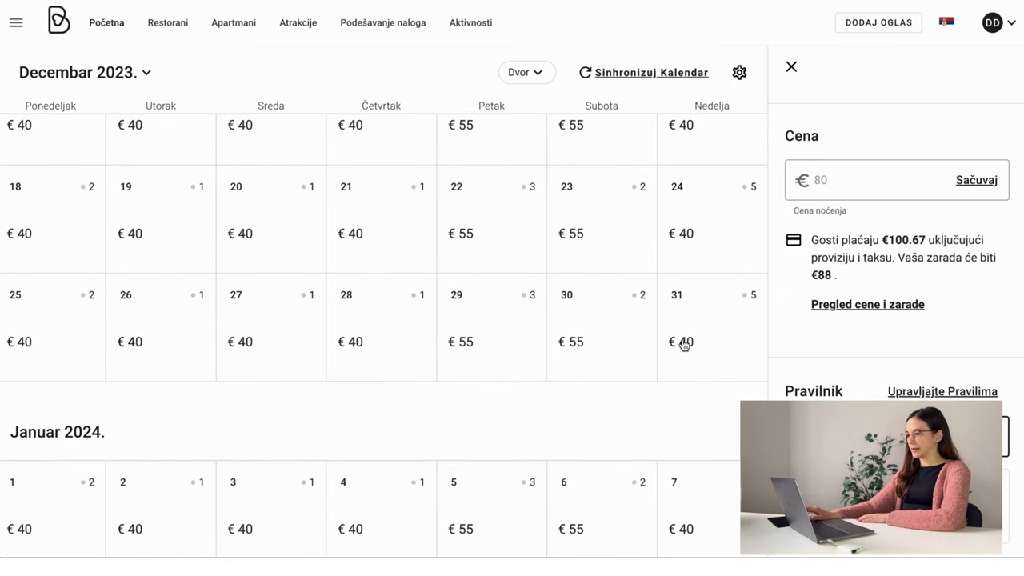
left_click(618, 349)
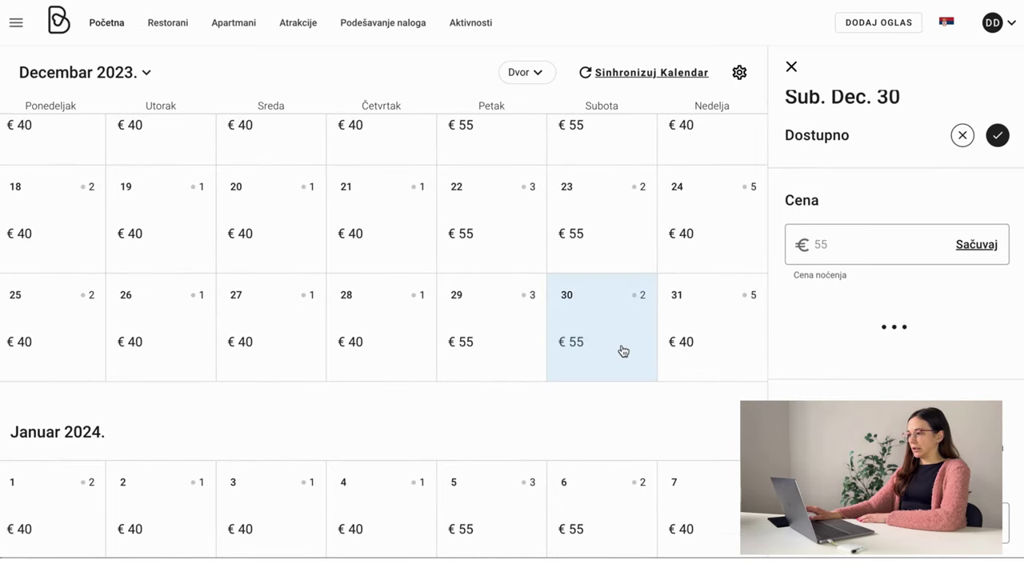
scroll(927, 374, "down", 1)
scroll(928, 375, "down", 2)
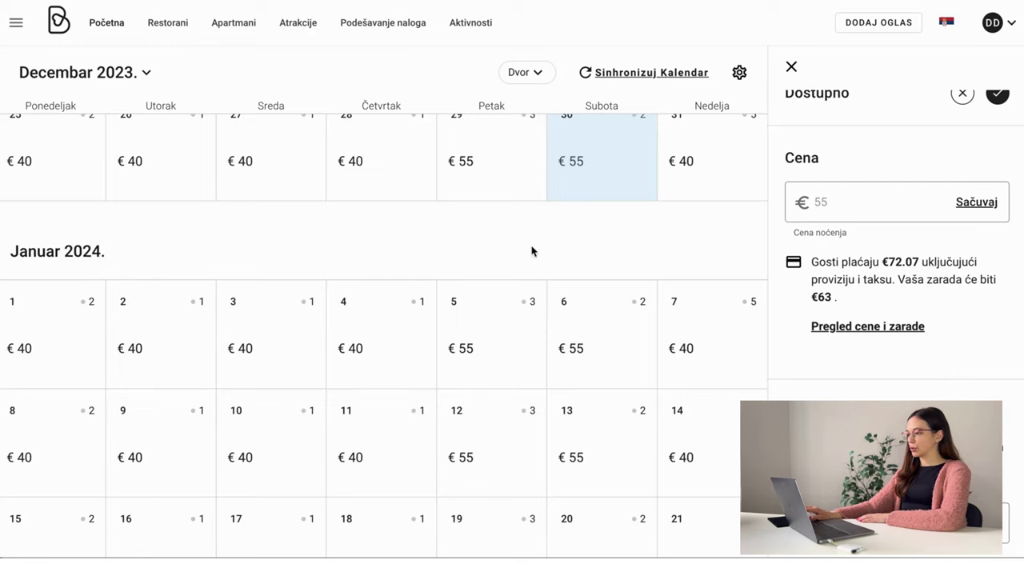
scroll(644, 274, "up", 1)
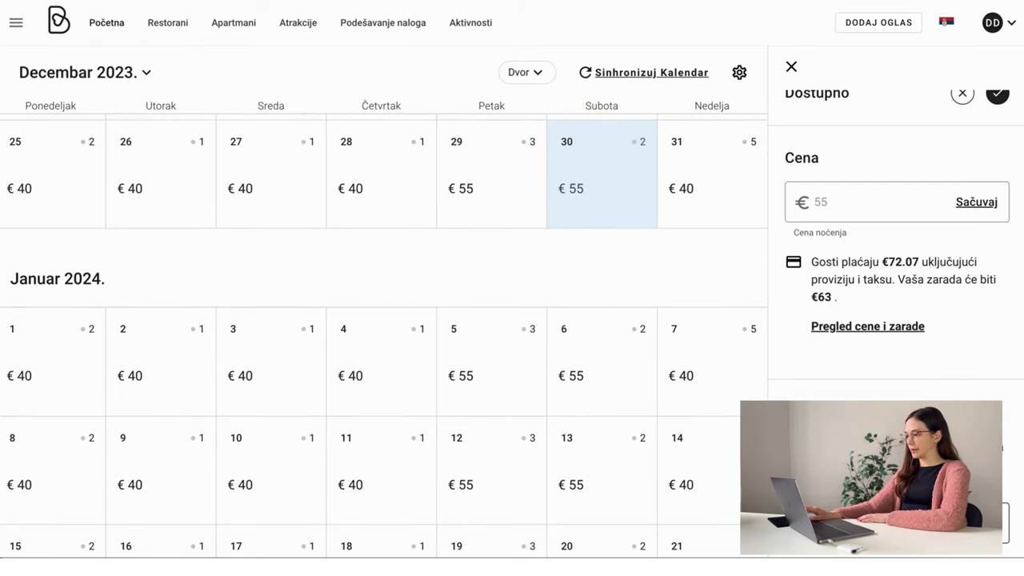
key("Return")
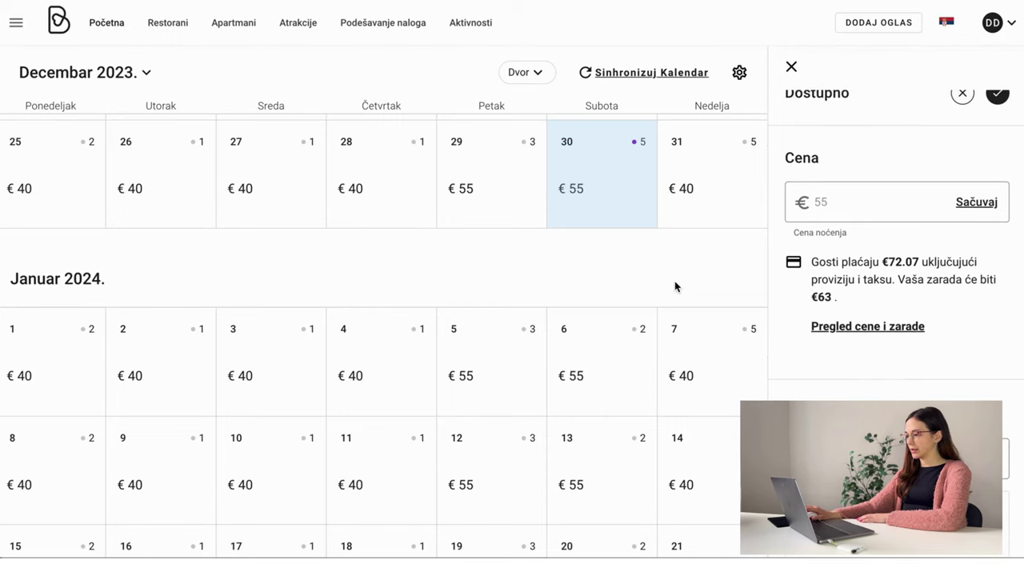
scroll(673, 283, "up", 2)
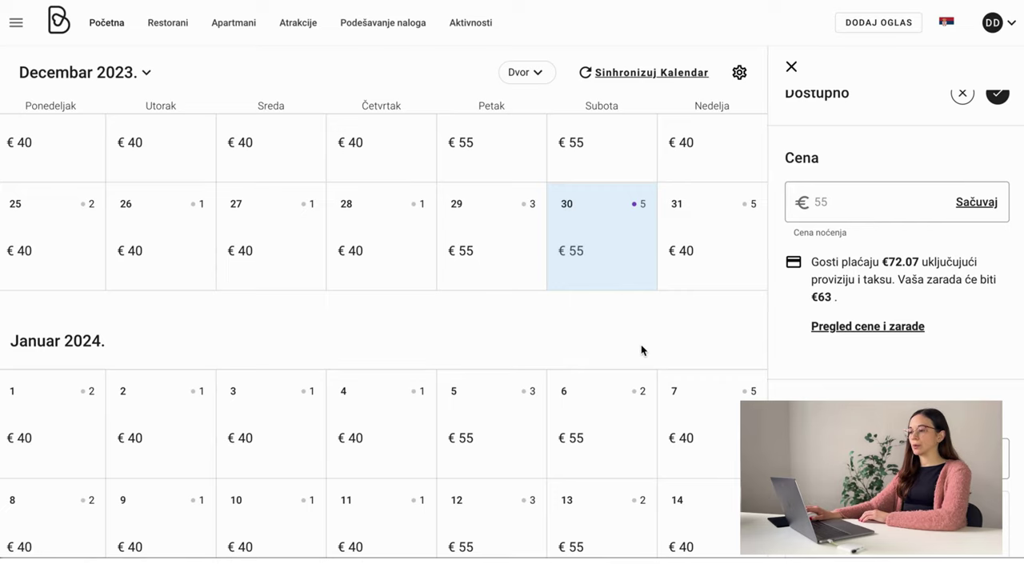
scroll(640, 348, "up", 1)
scroll(640, 351, "up", 2)
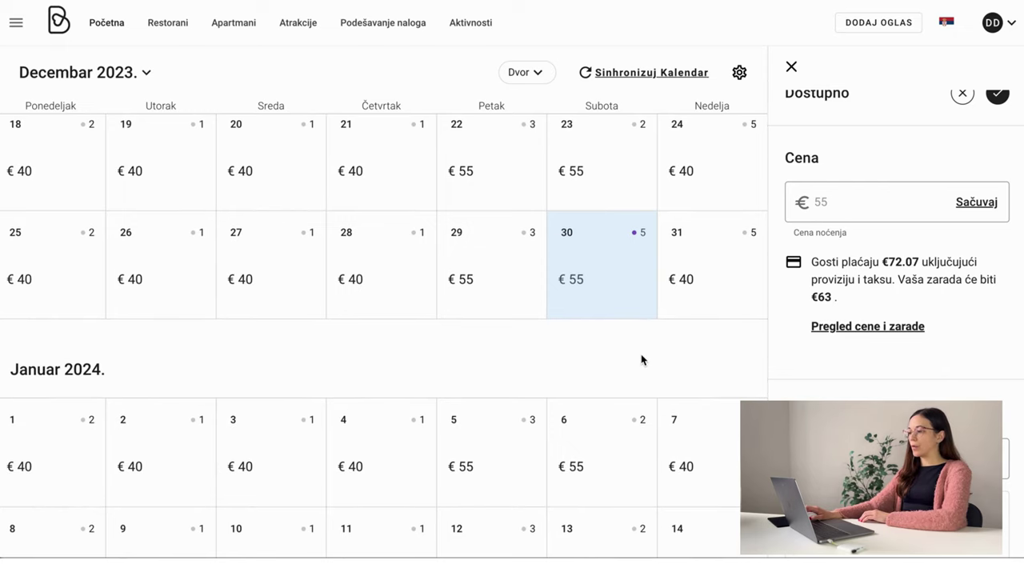
scroll(641, 360, "up", 1)
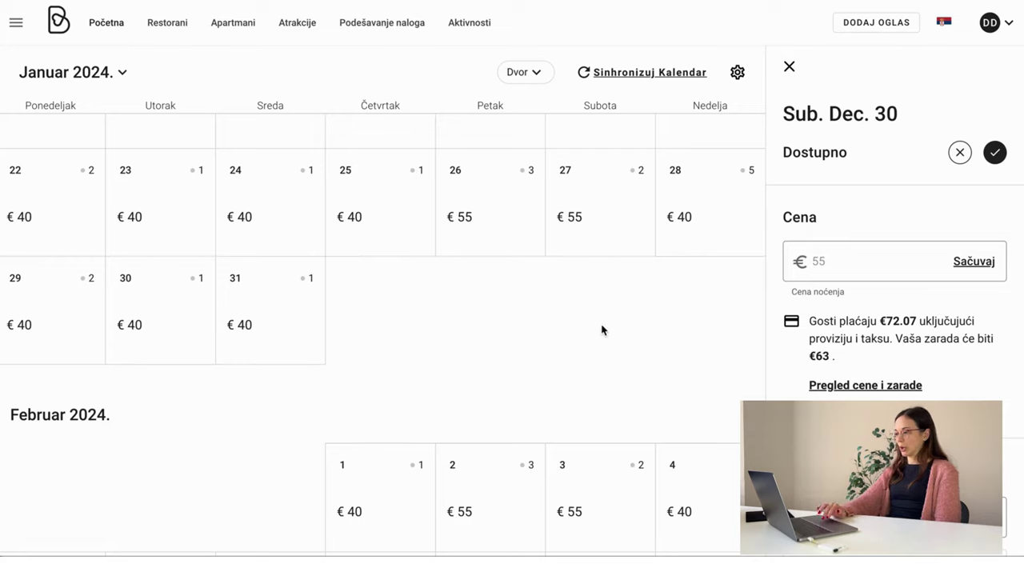
scroll(602, 330, "up", 1)
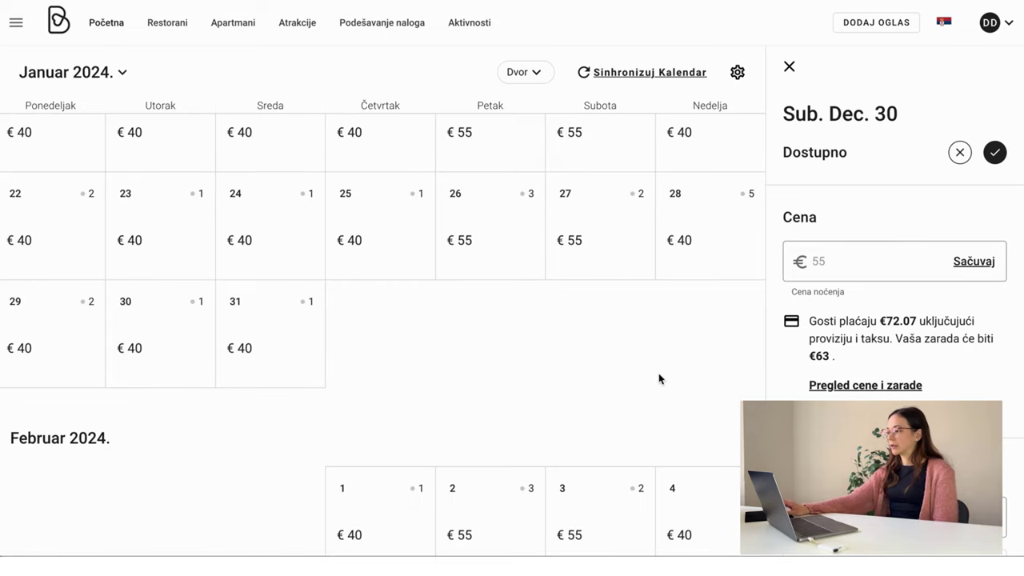
- Select 29 to 31 December 2023 in the Dvor calendar and start a new rule for those dates
scroll(661, 374, "up", 2)
scroll(660, 374, "up", 7)
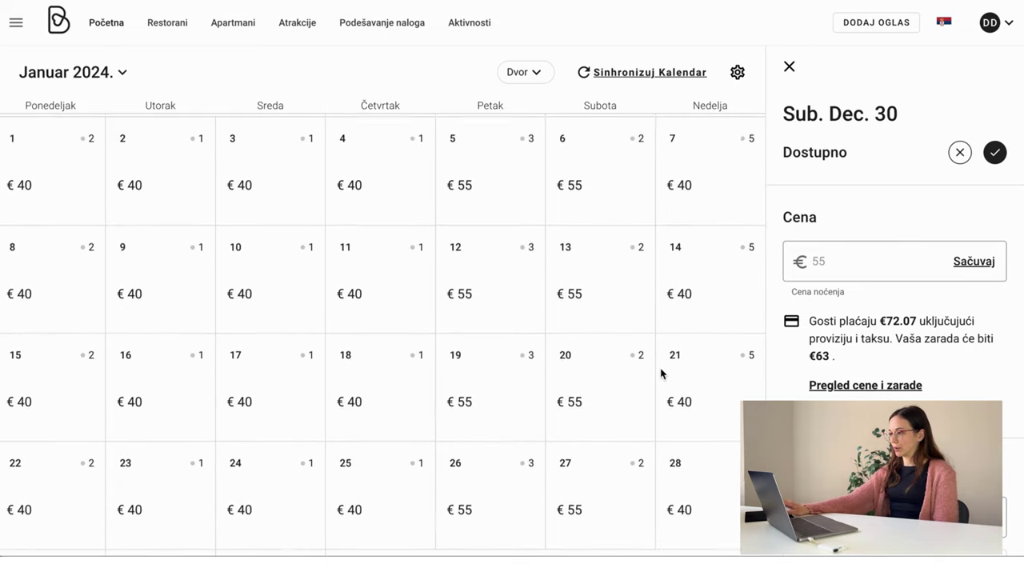
scroll(660, 373, "up", 1)
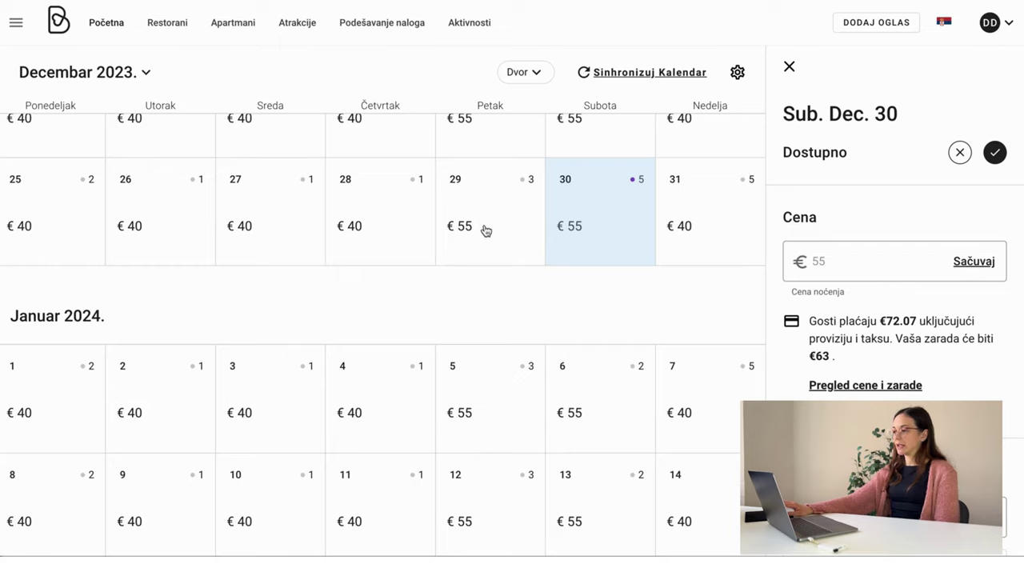
left_click_drag(507, 228, 694, 224)
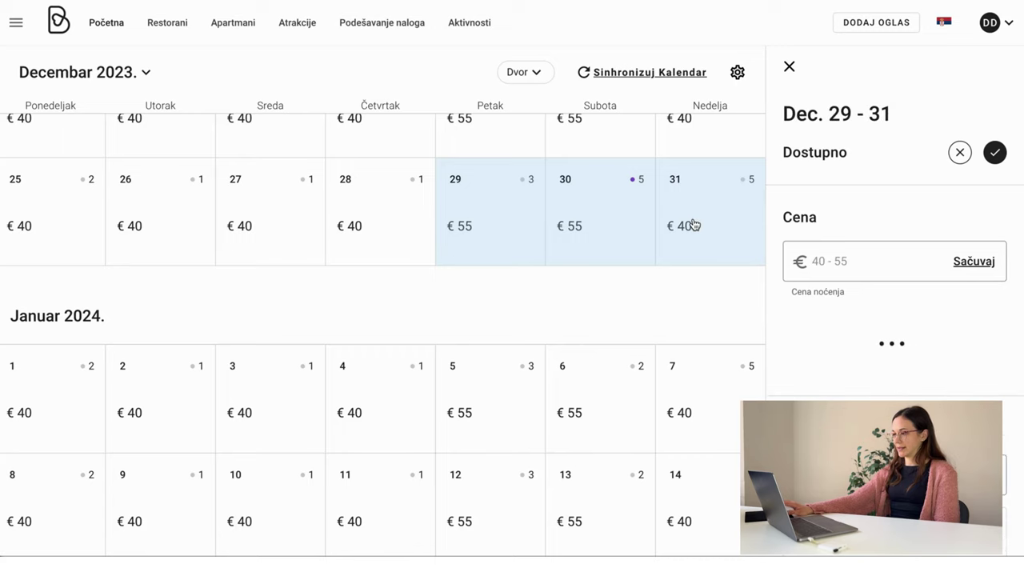
scroll(679, 292, "down", 1)
scroll(772, 347, "down", 1)
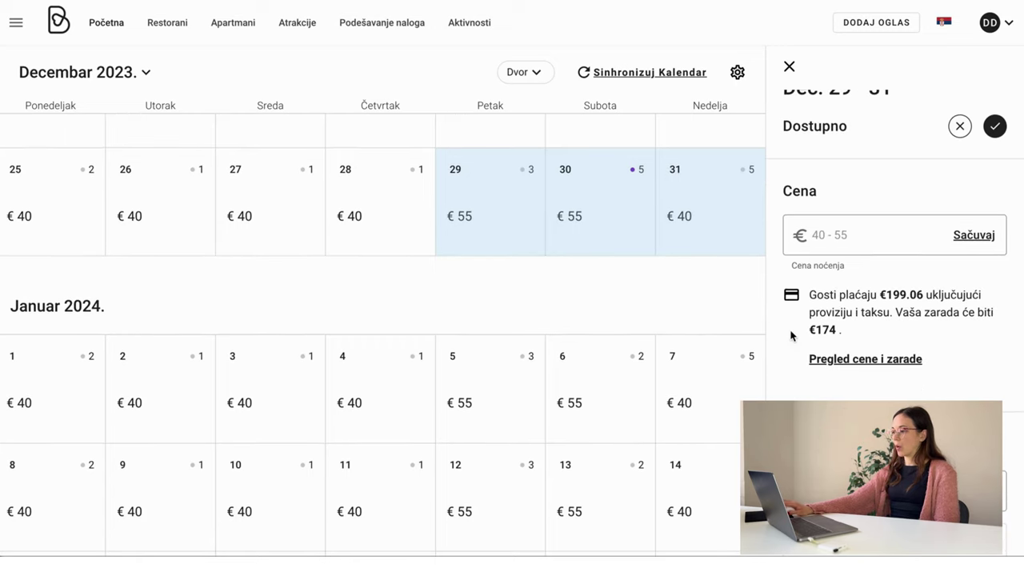
scroll(824, 362, "down", 1)
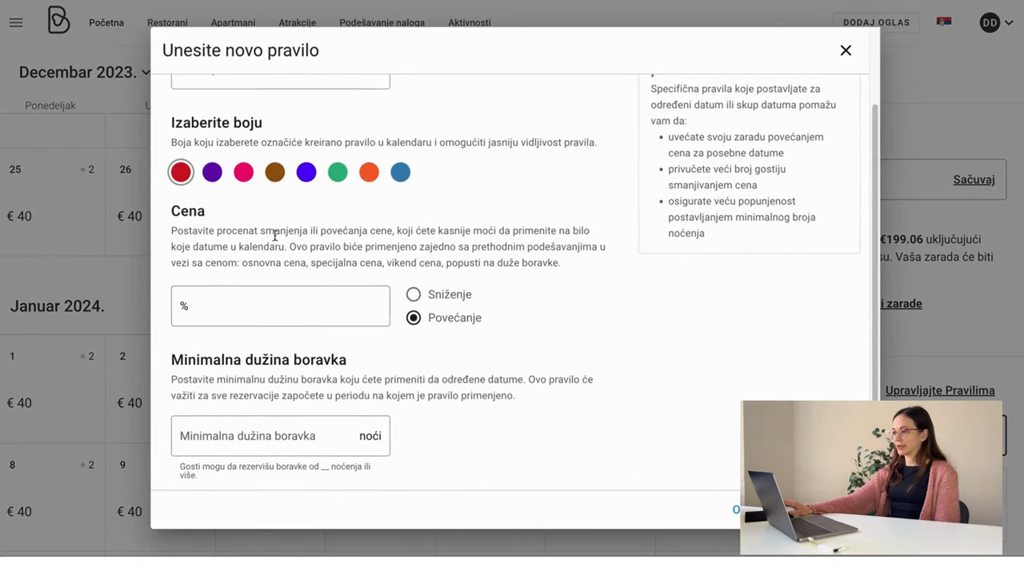
- Name the new rule "kombinacija" and set its price increase (Povećanje) to 100%
scroll(274, 236, "up", 2)
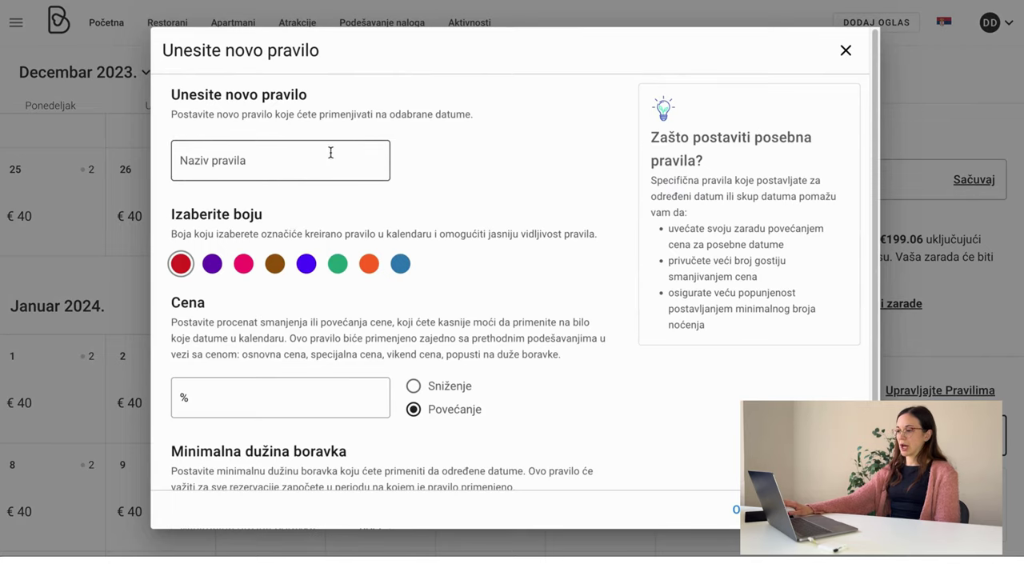
scroll(346, 280, "down", 1)
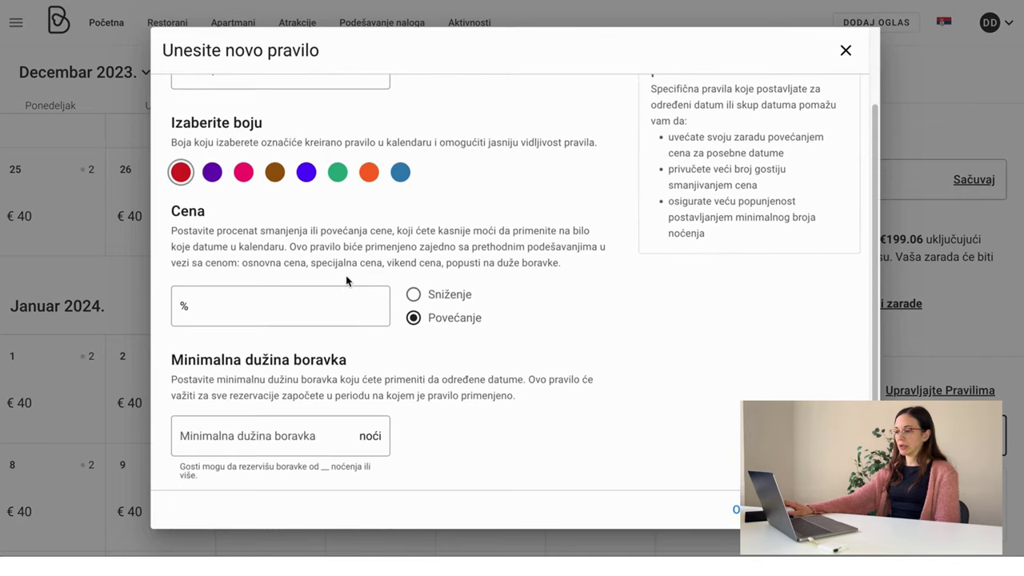
scroll(351, 280, "up", 1)
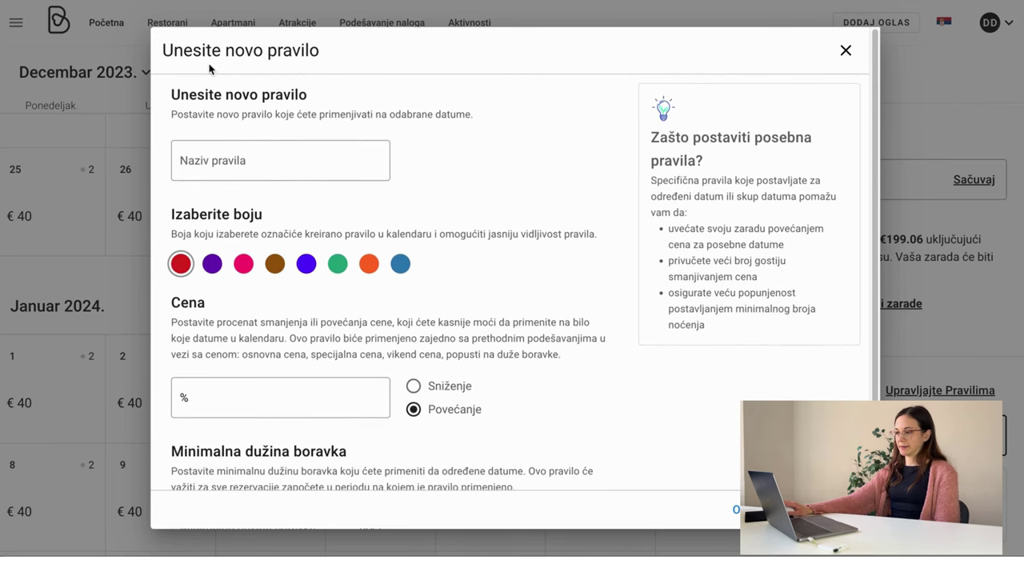
left_click(245, 162)
type("kom")
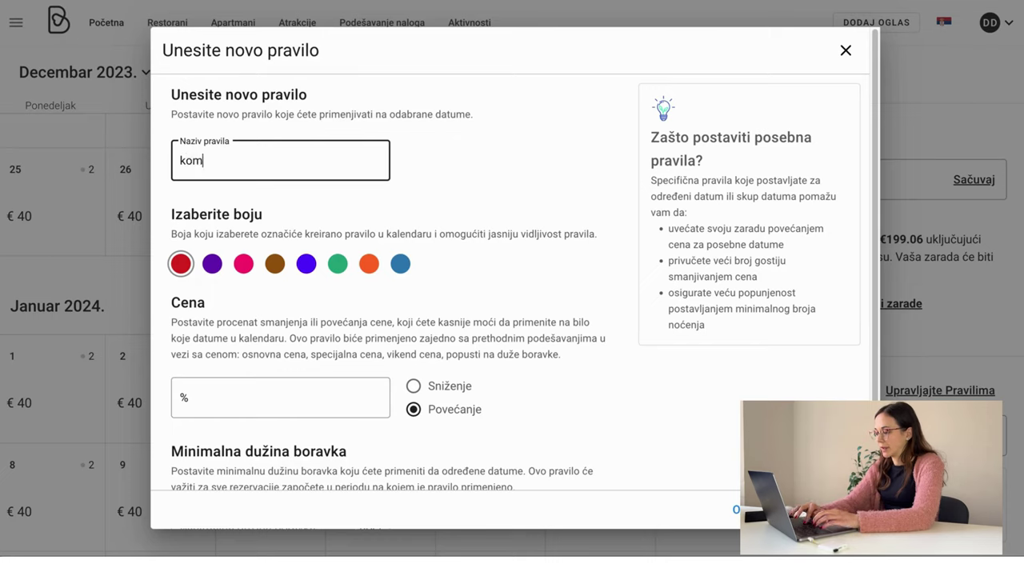
type("binacija")
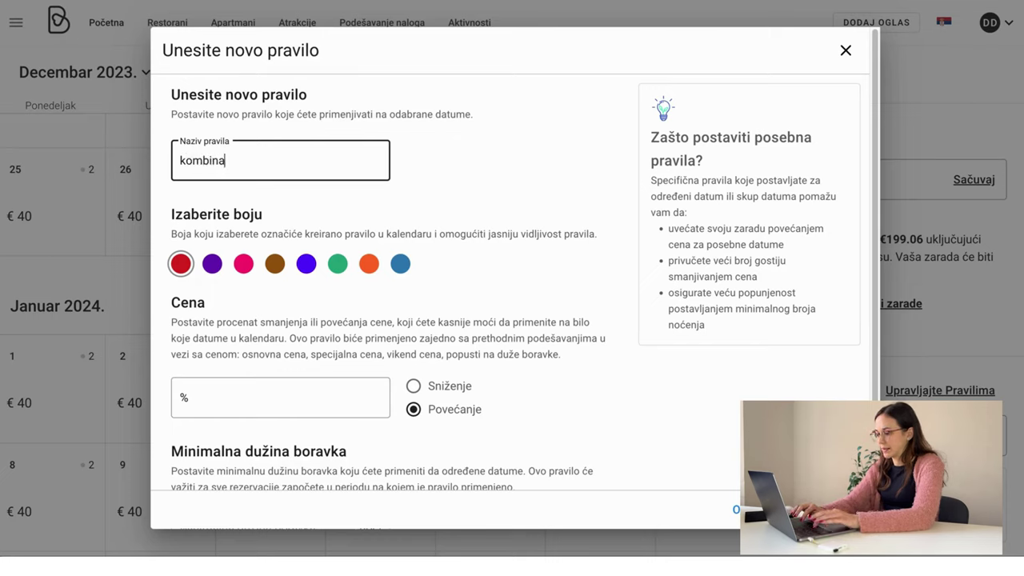
left_click(307, 380)
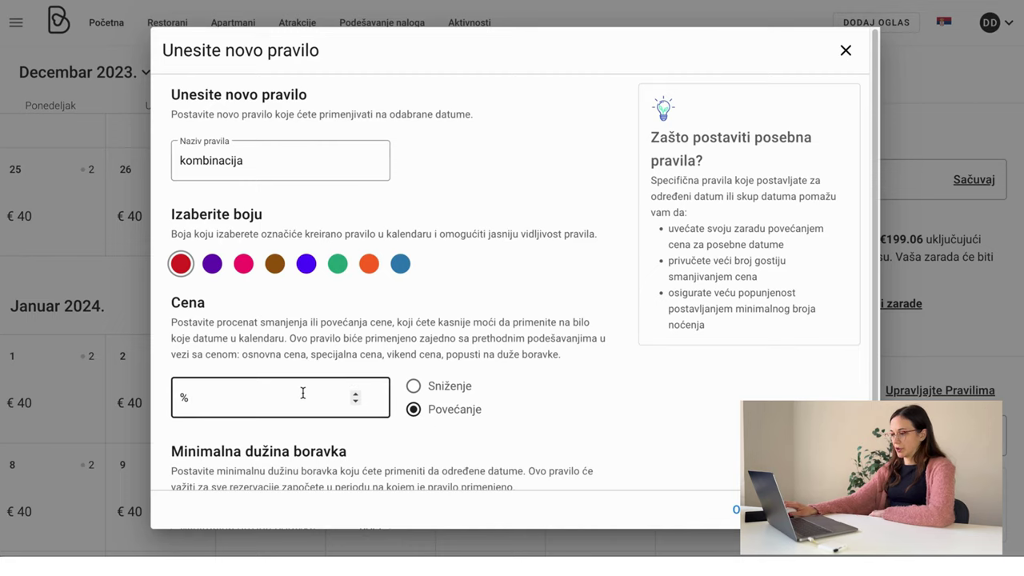
type("100")
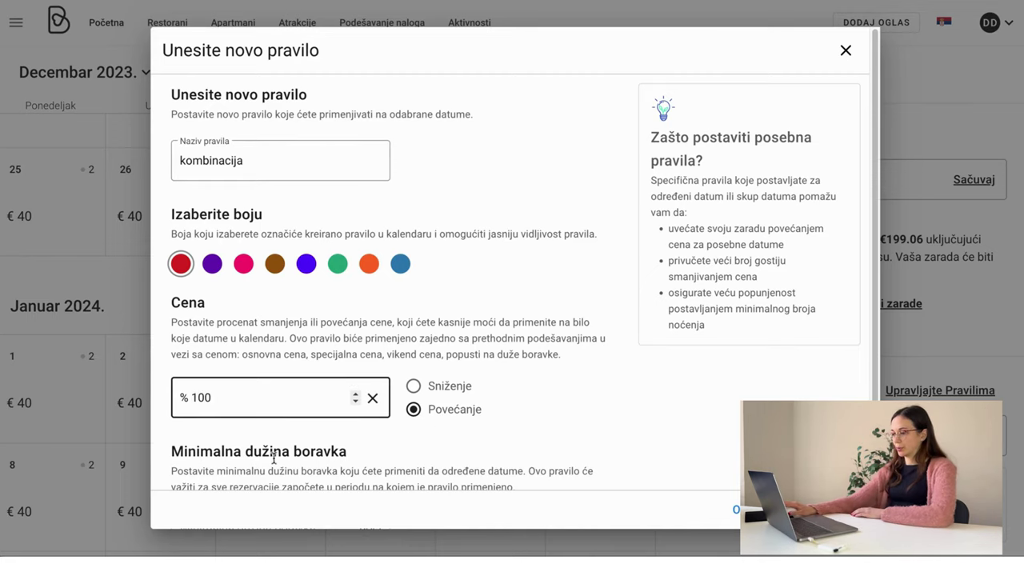
- Set the "kombinacija" rule's minimum length of stay (Minimalna dužina boravka) to 5 nights and save it for the selected December dates
scroll(478, 356, "down", 3)
left_click(324, 420)
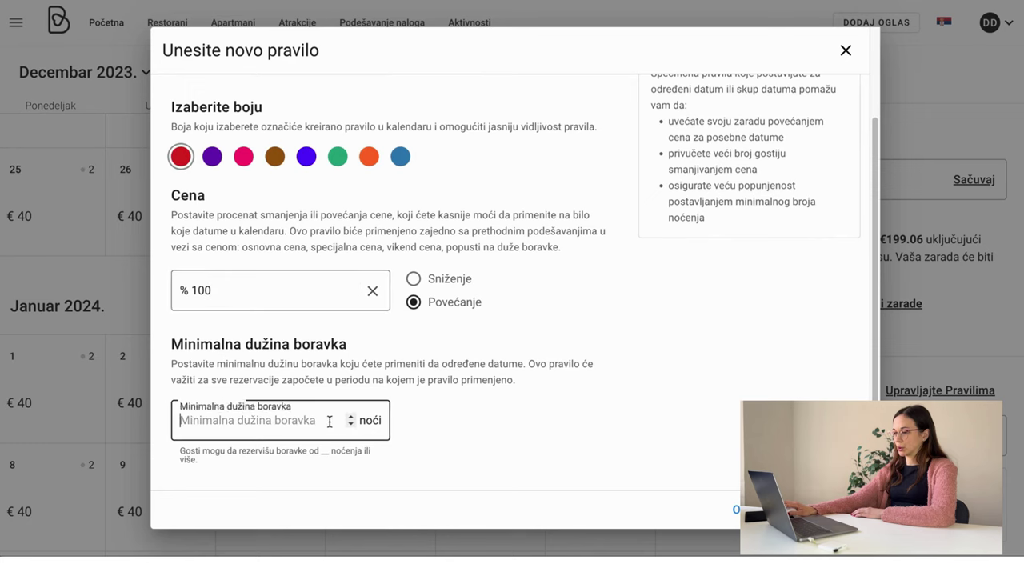
type("5")
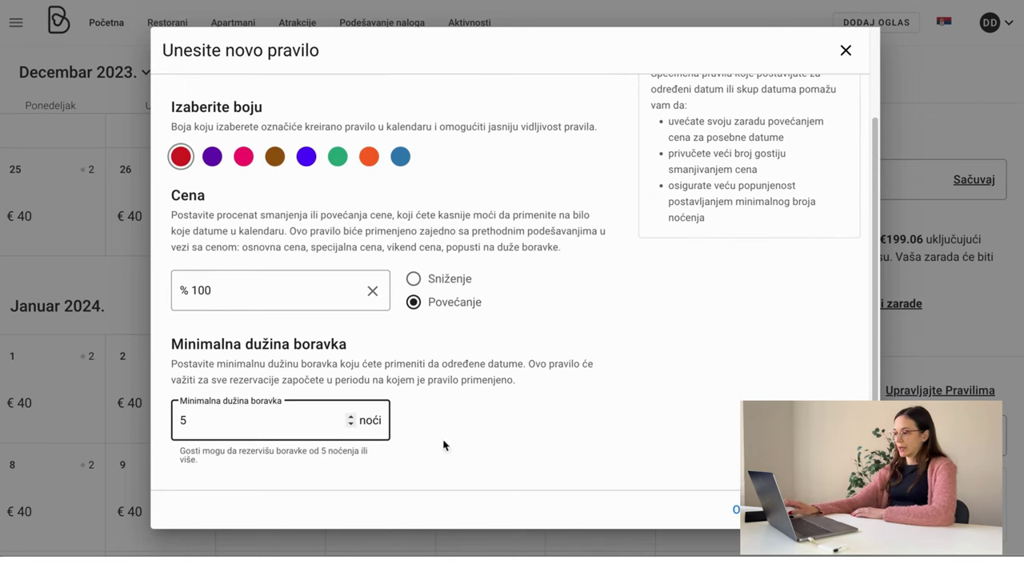
key("Return")
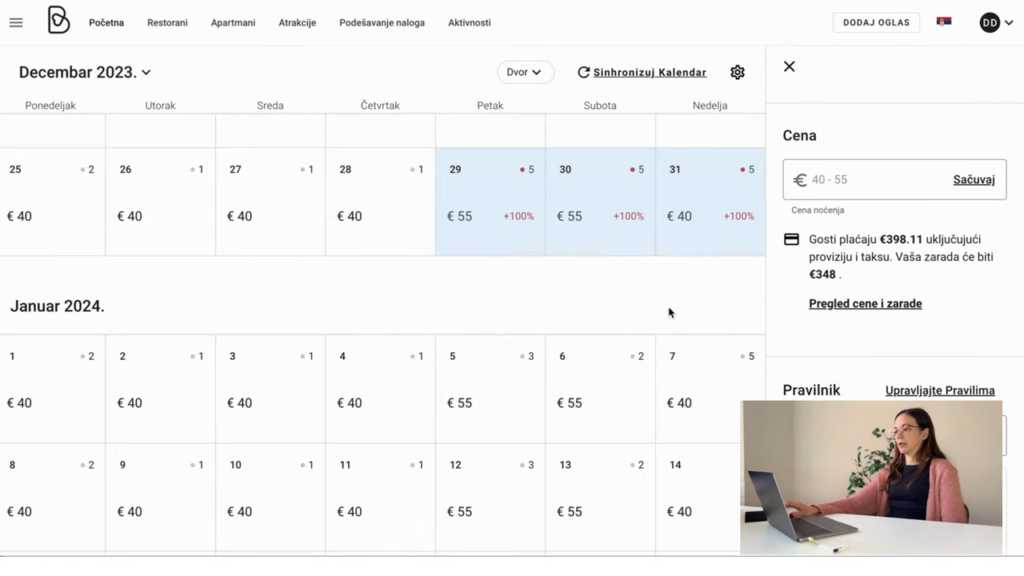
scroll(625, 318, "up", 1)
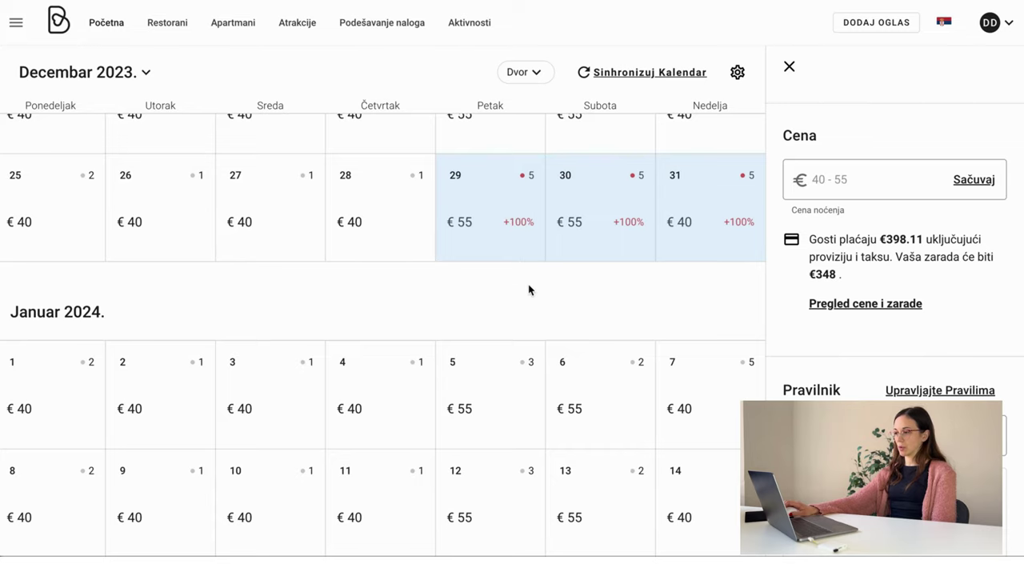
scroll(532, 292, "up", 1)
scroll(536, 297, "up", 1)
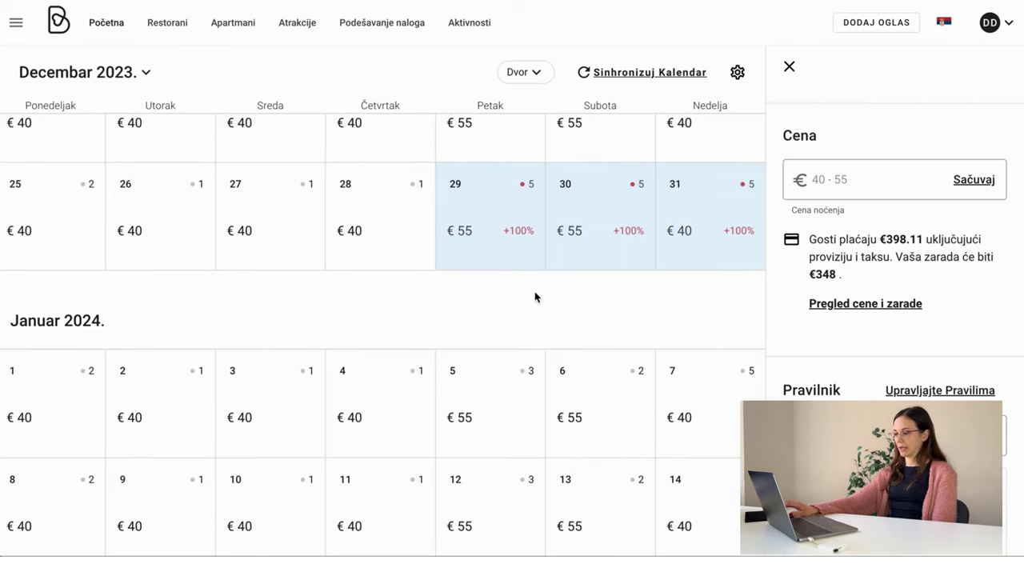